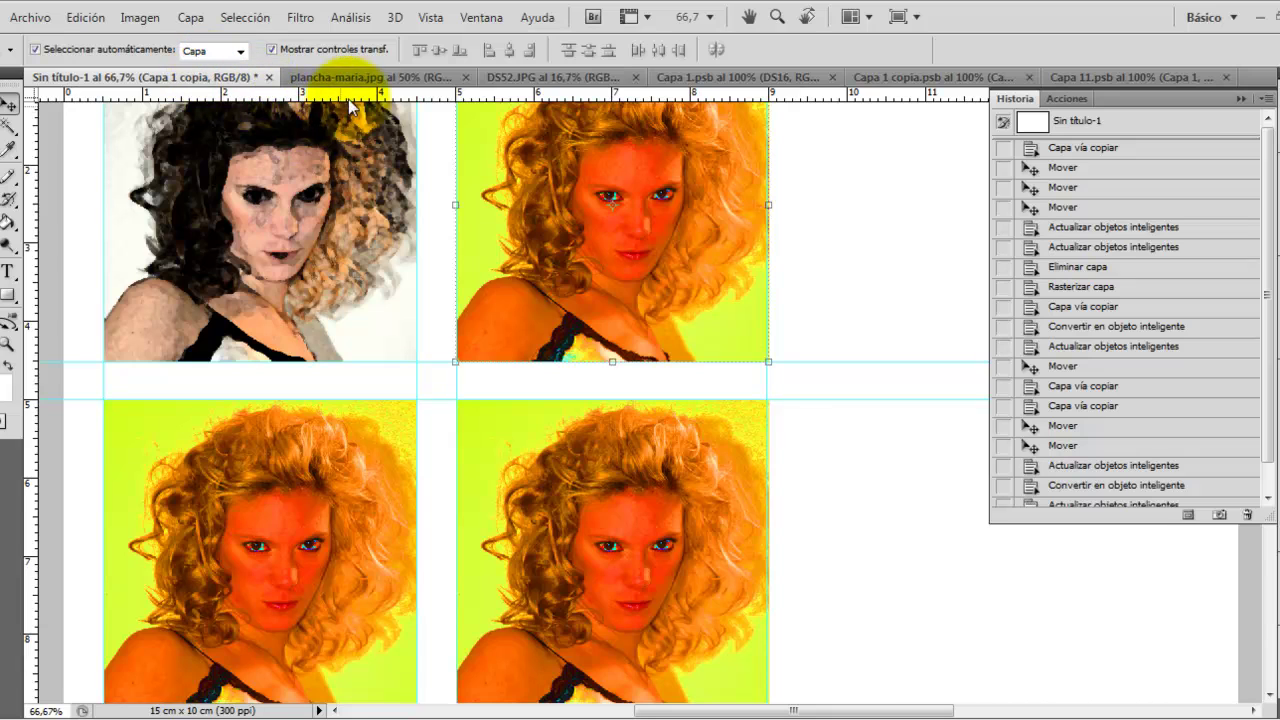
Bring the plancha-maria.jpg sheet of six identical portraits to the front.
click(371, 80)
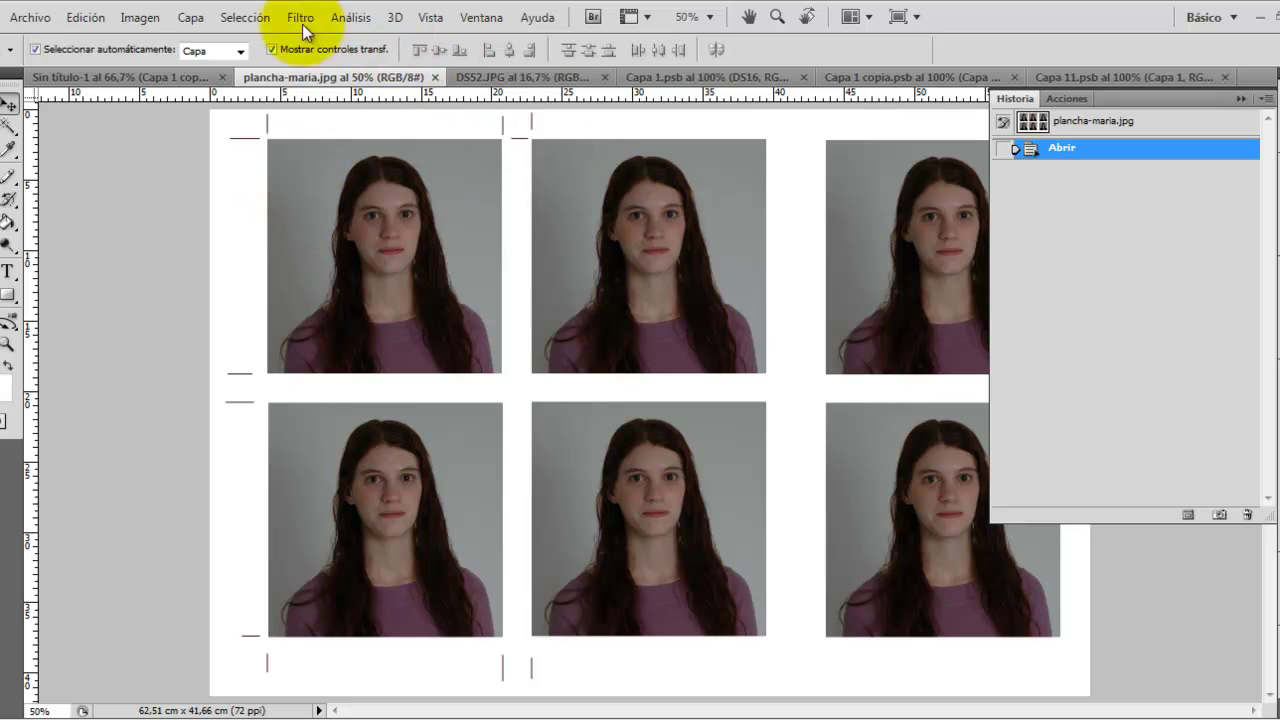
Create a new document 15 cm wide by 10 cm high at 300 ppi.
click(30, 17)
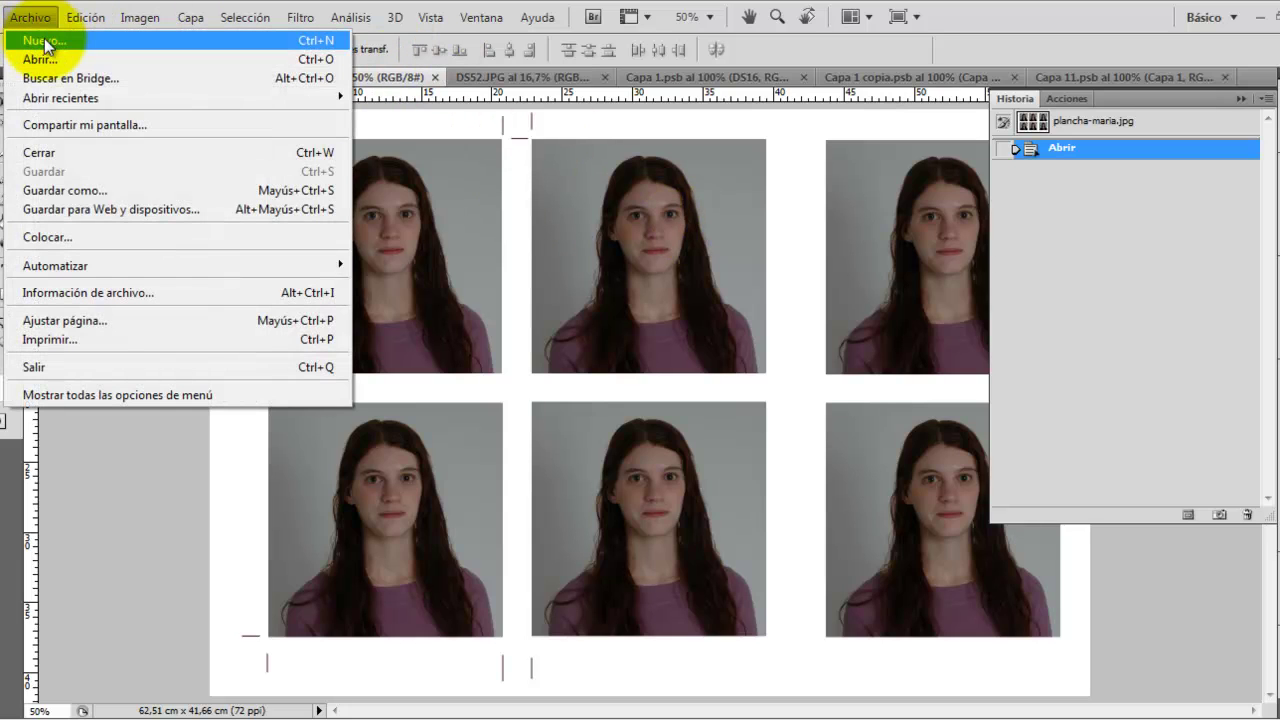
click(48, 43)
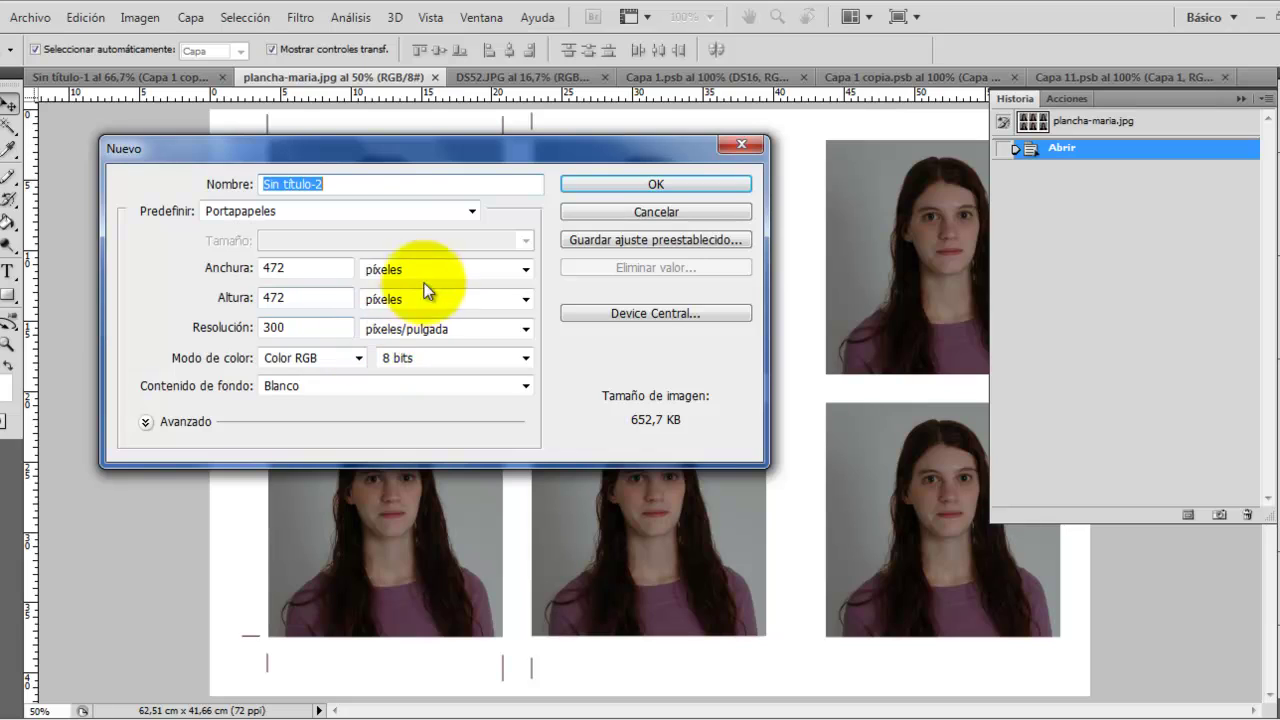
click(432, 272)
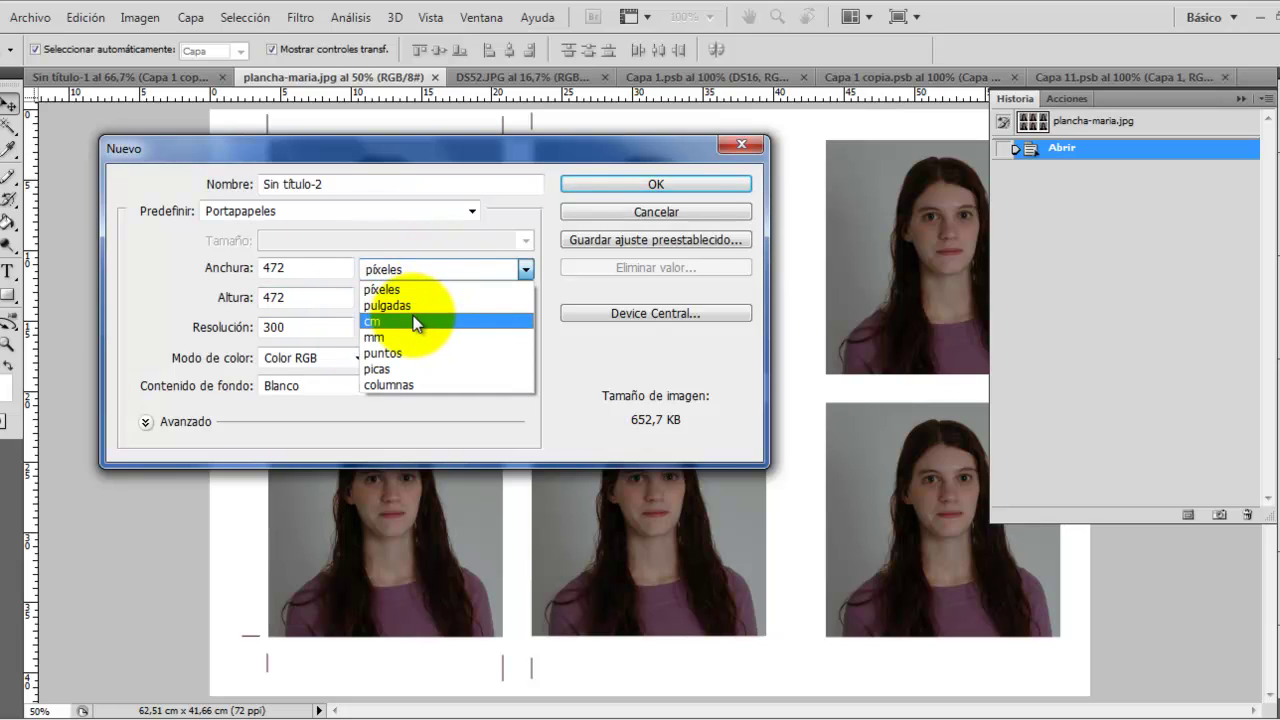
click(416, 322)
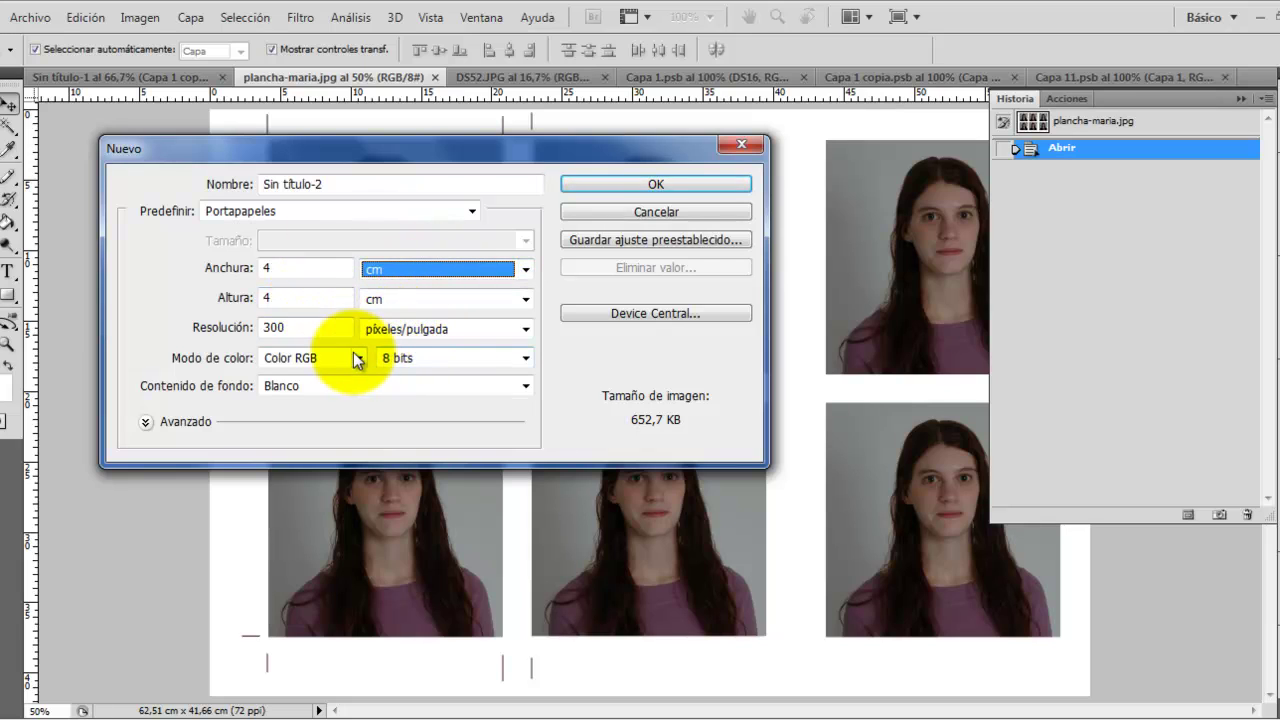
double_click(292, 266)
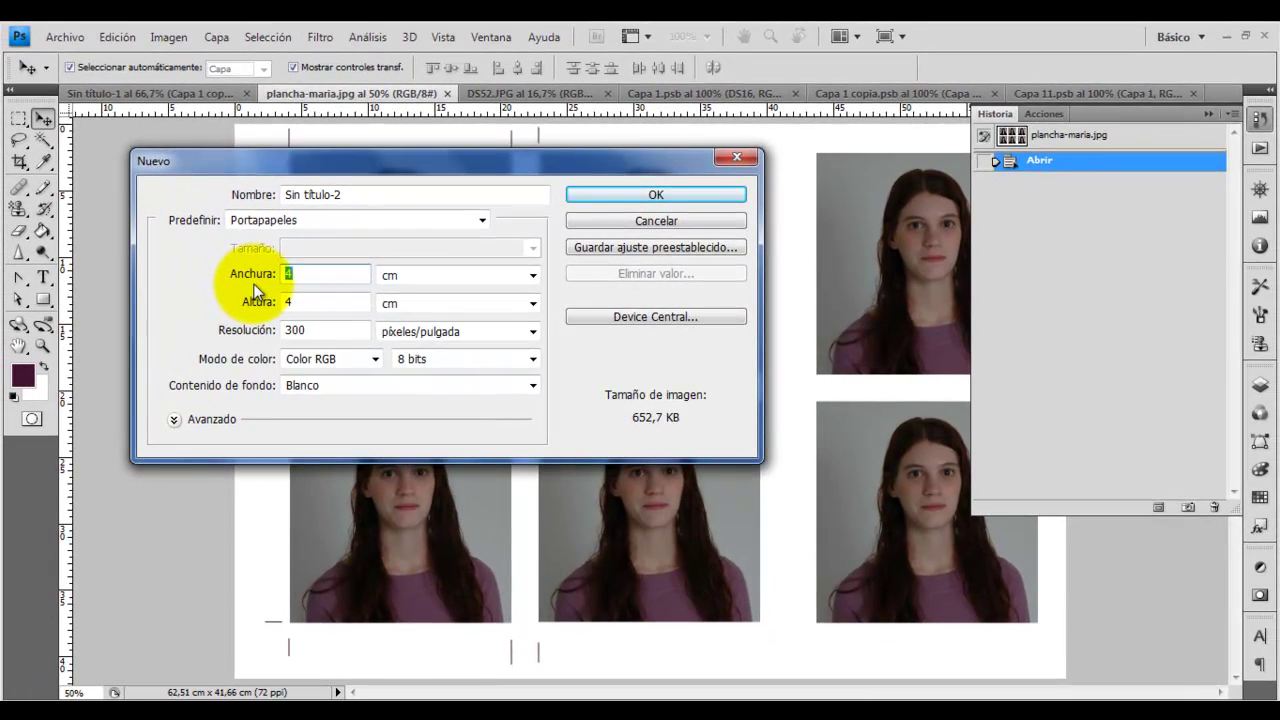
text(1)
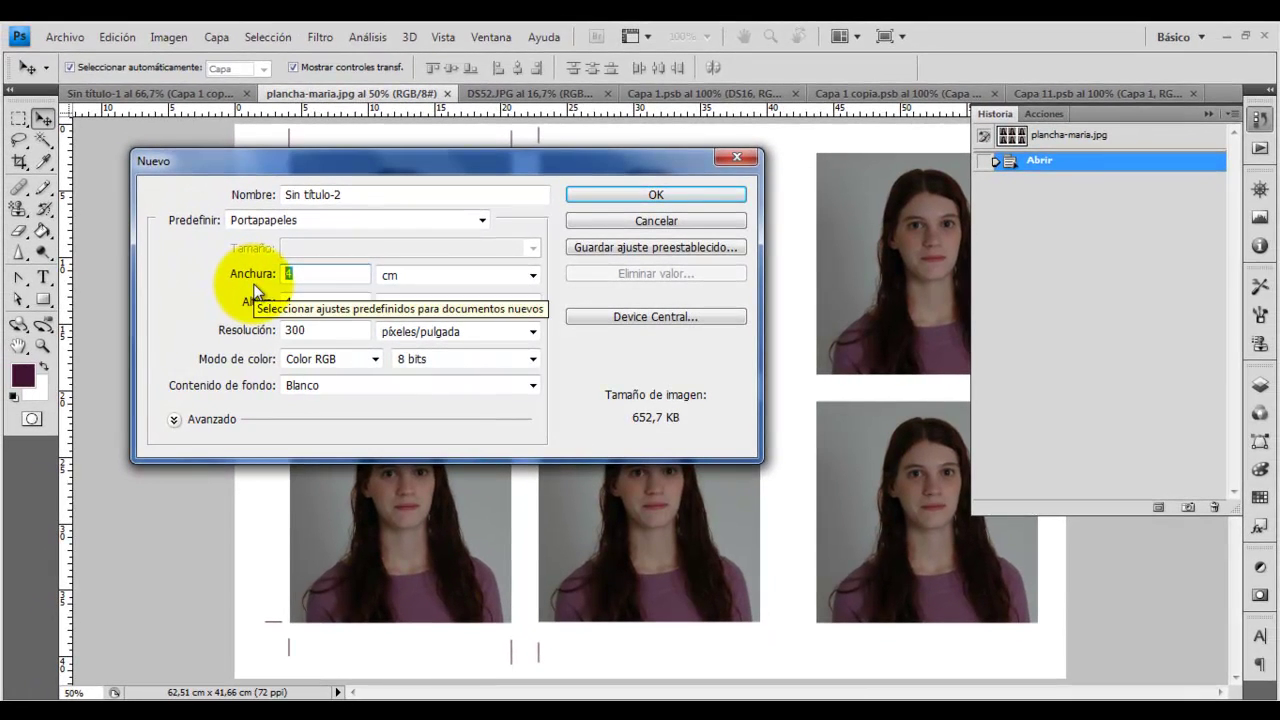
text(5)
key(Tab)
key(Tab)
text(10)
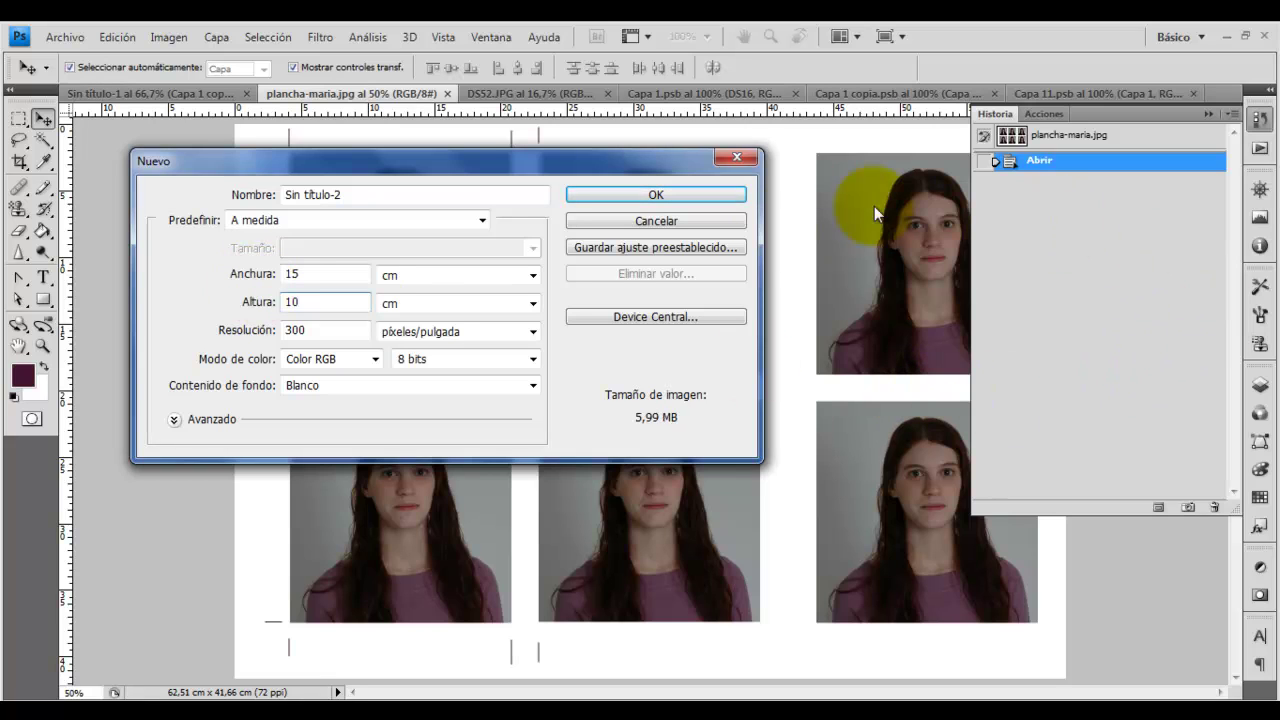
click(719, 188)
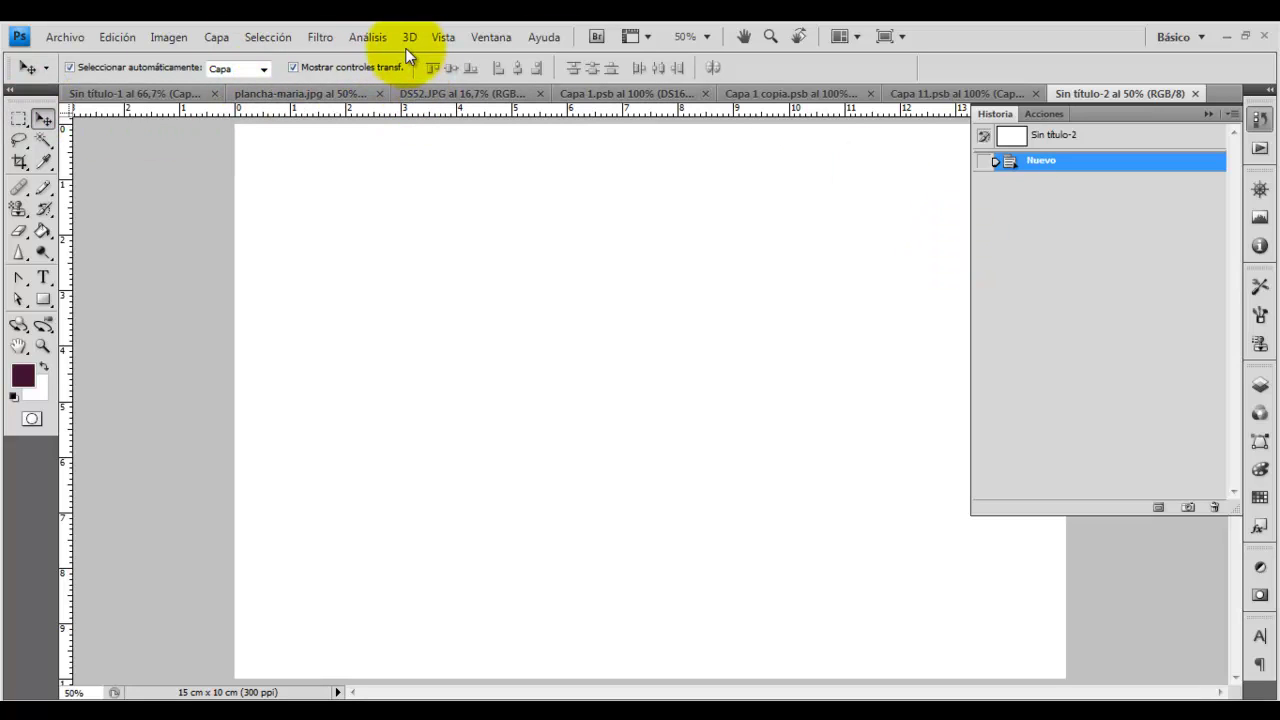
click(436, 38)
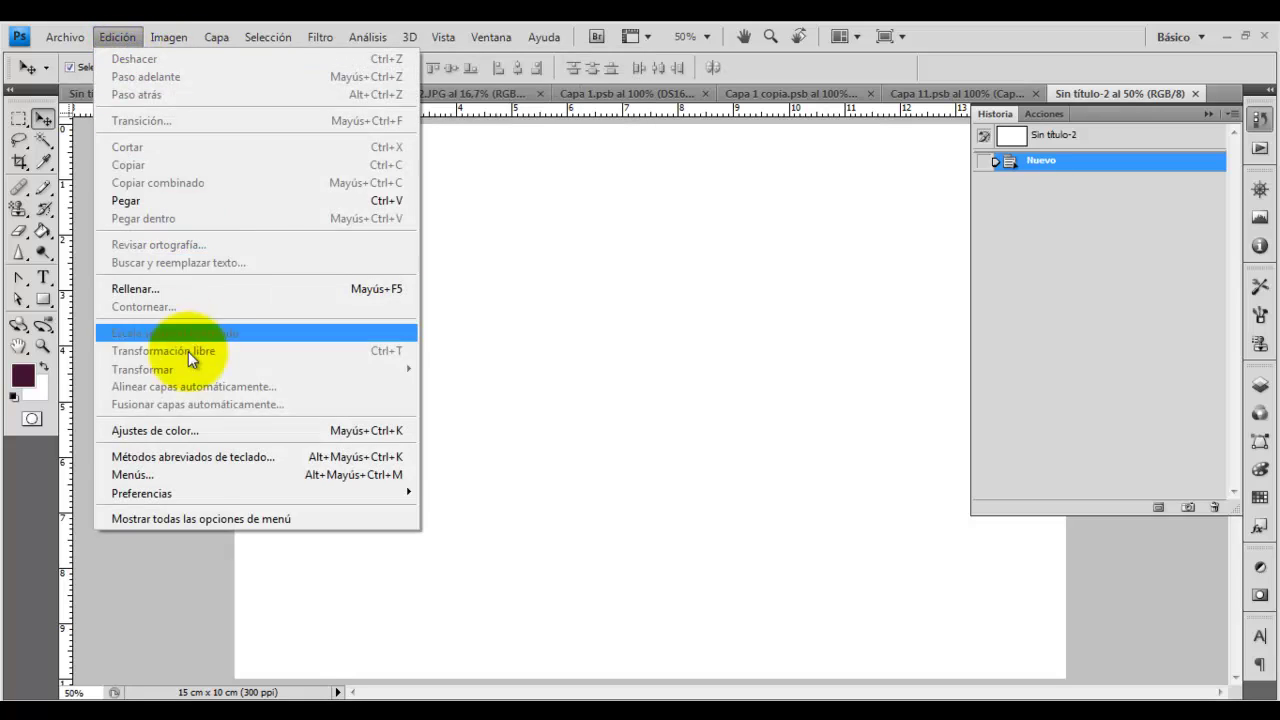
mouse_move(141, 493)
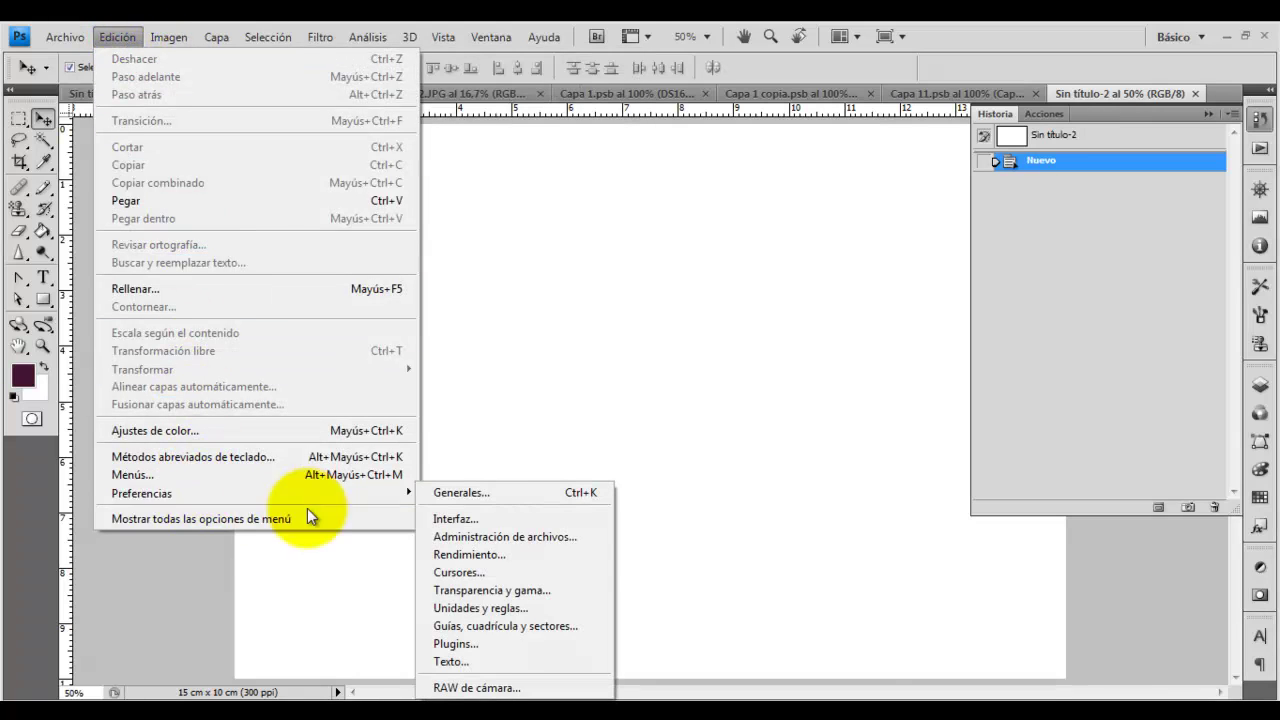
click(533, 607)
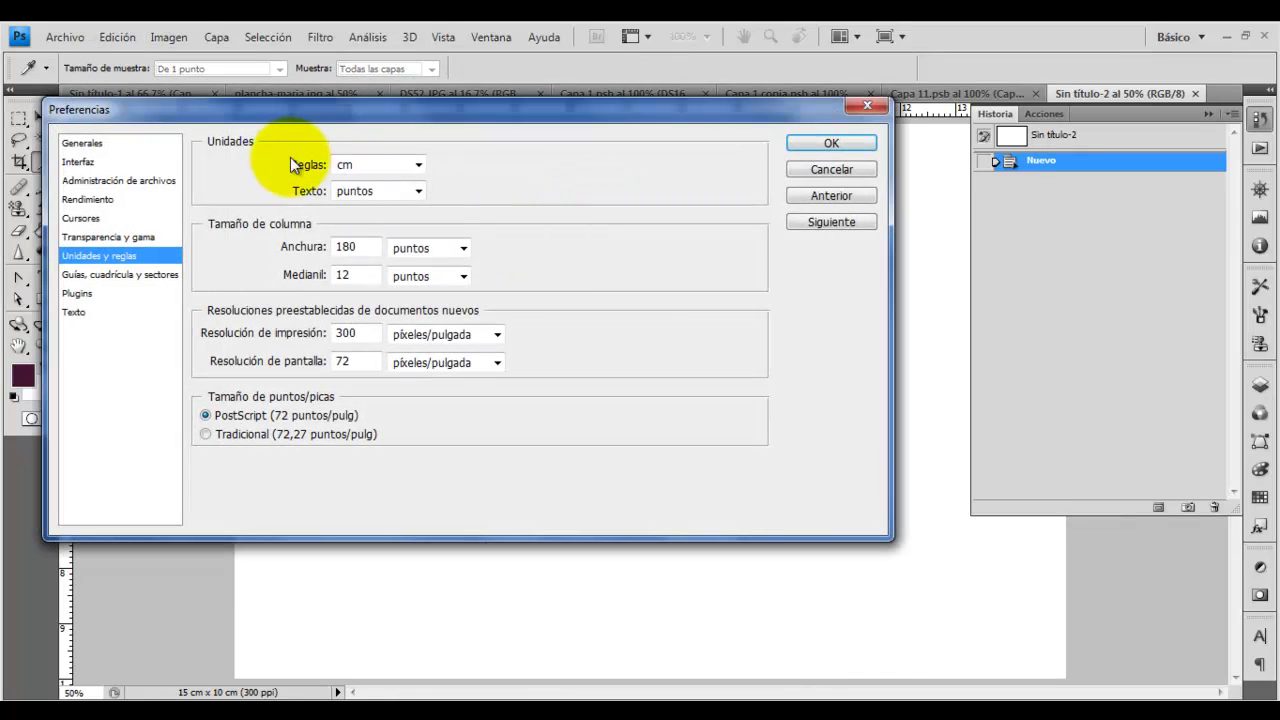
click(826, 172)
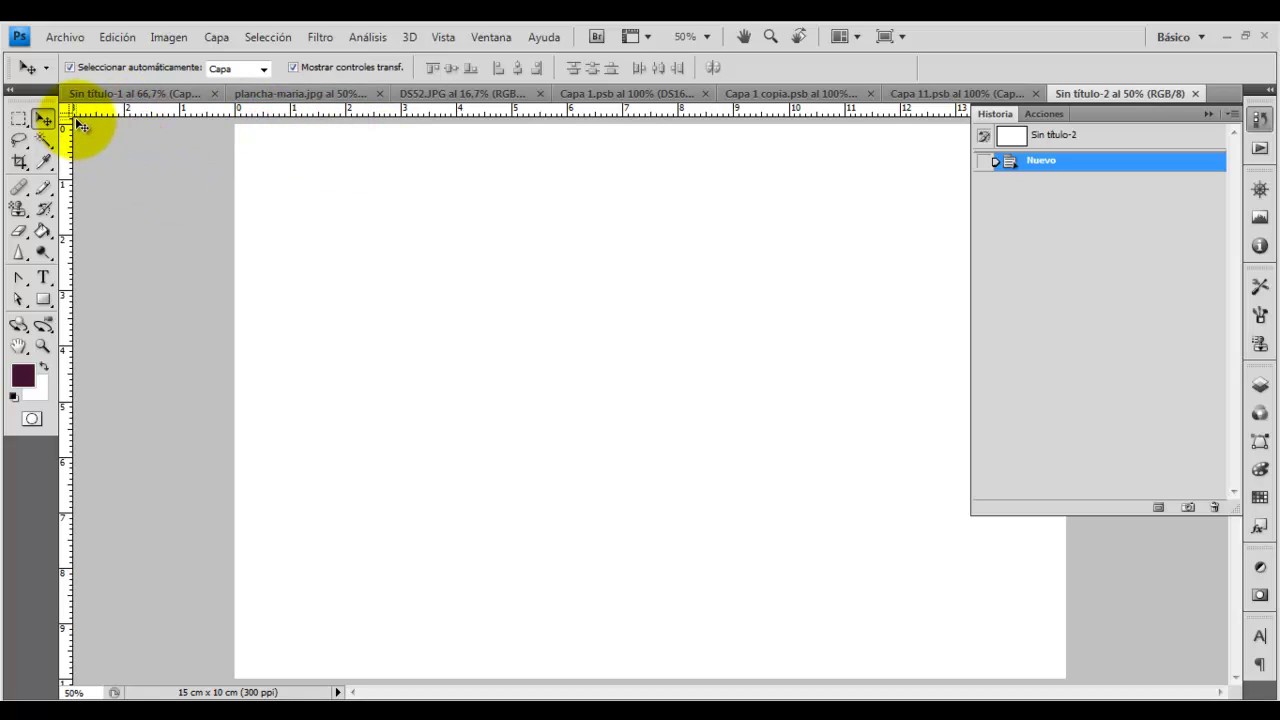
Drag vertical guides from the left ruler at 0.5, 4.5 and 5 cm and onward.
drag(70, 155, 262, 180)
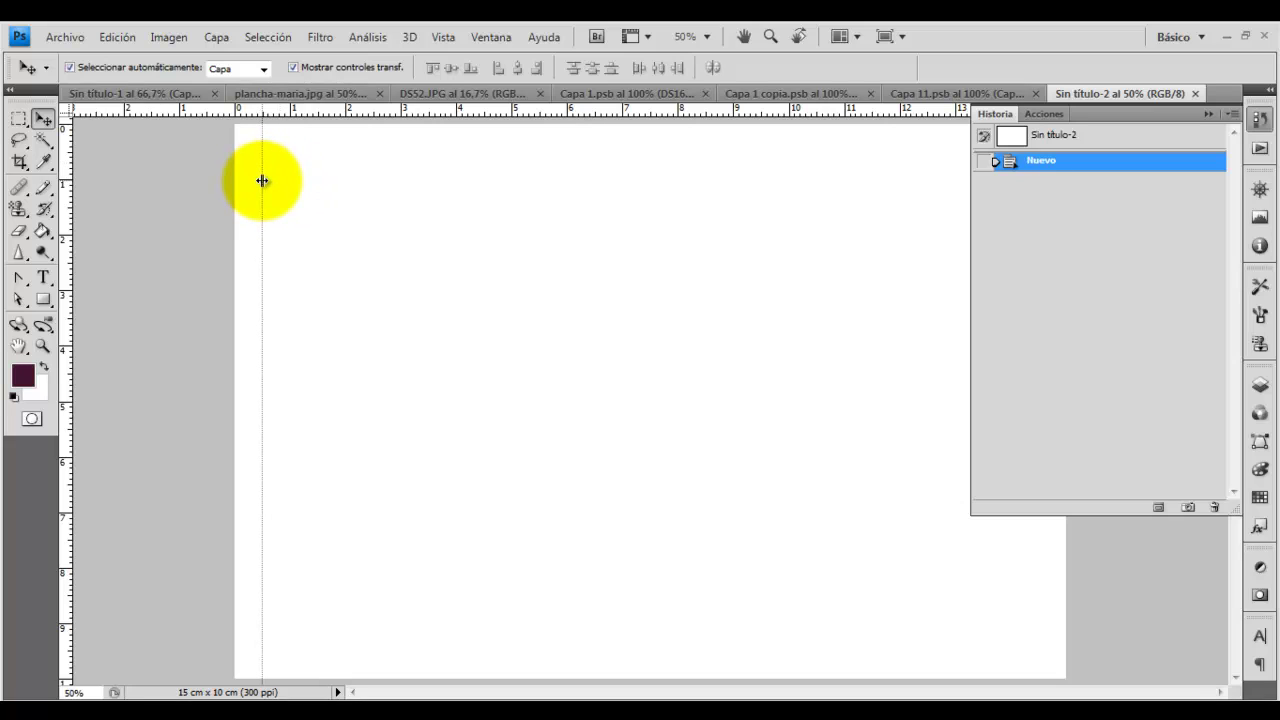
drag(262, 180, 261, 180)
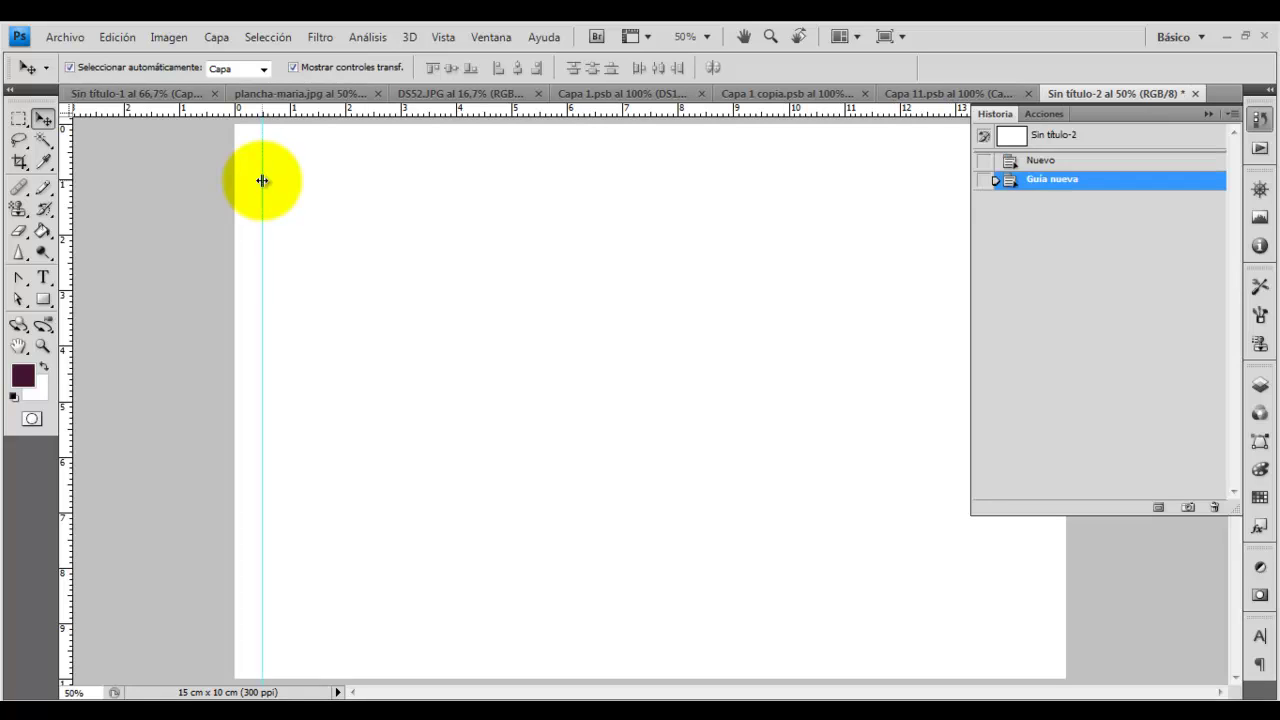
drag(67, 146, 485, 209)
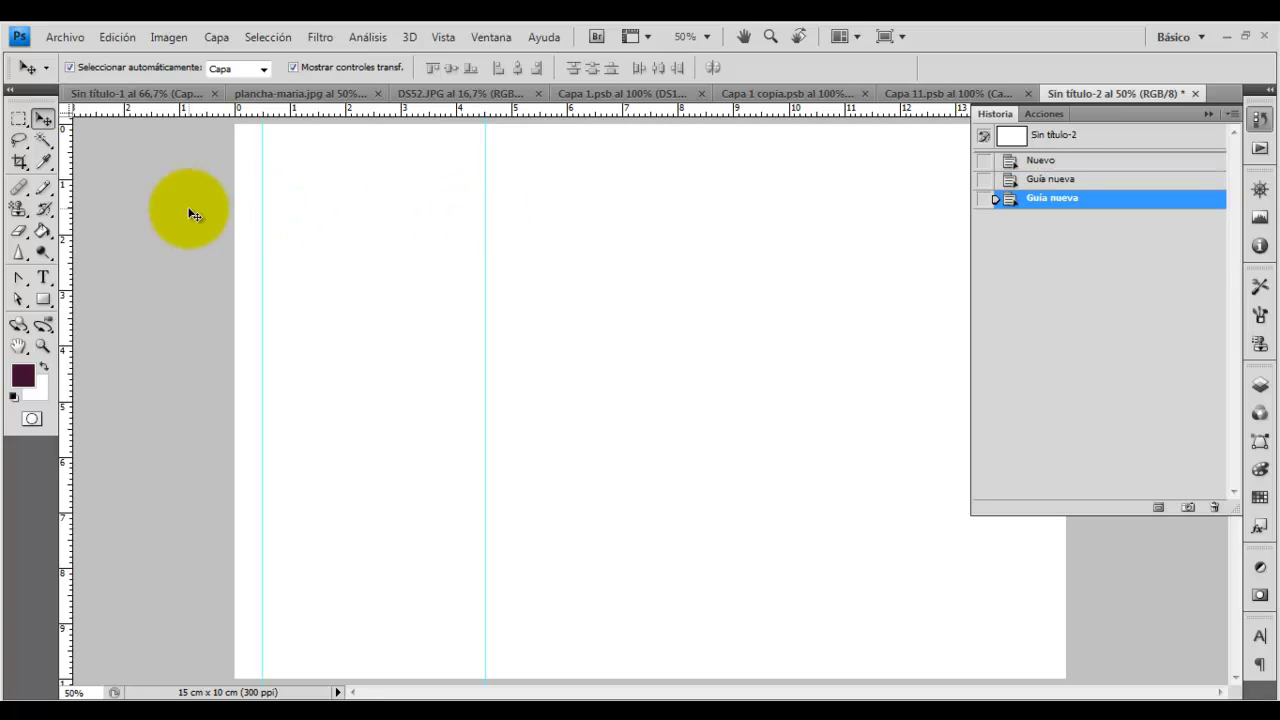
drag(70, 218, 512, 266)
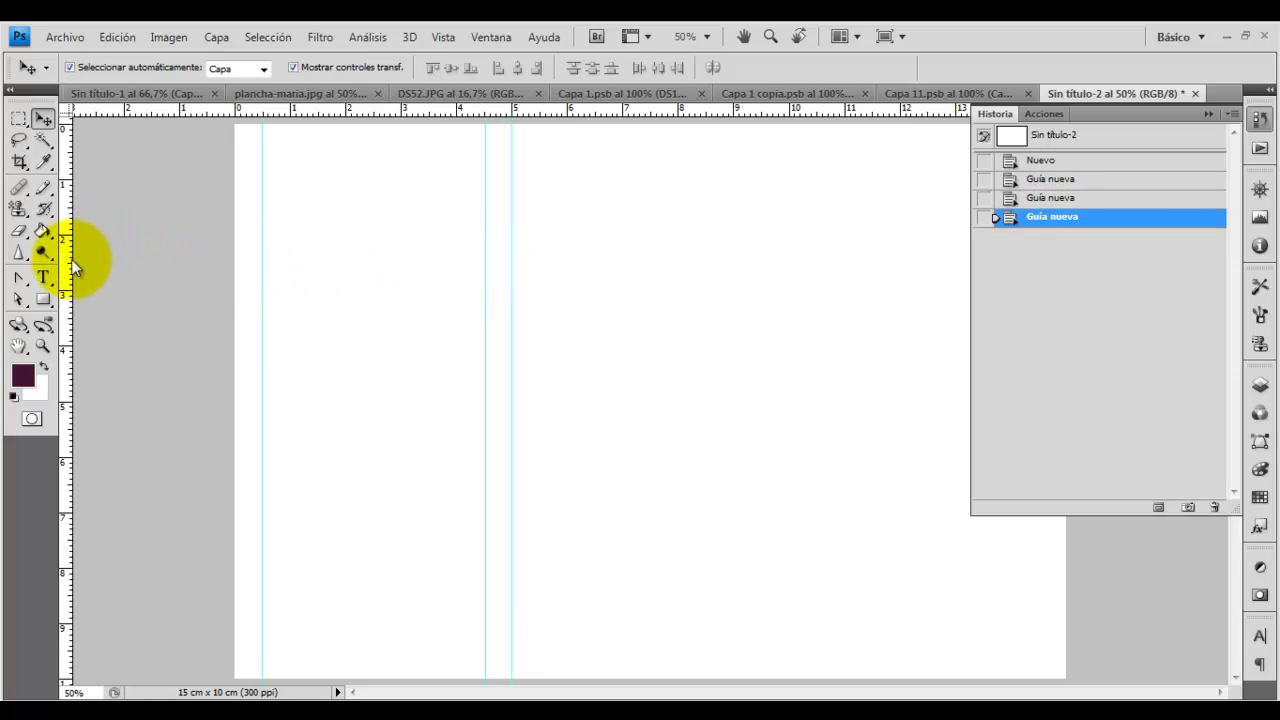
mouse_move(69, 262)
mouse_down()
mouse_move(749, 300)
mouse_move(733, 308)
mouse_up()
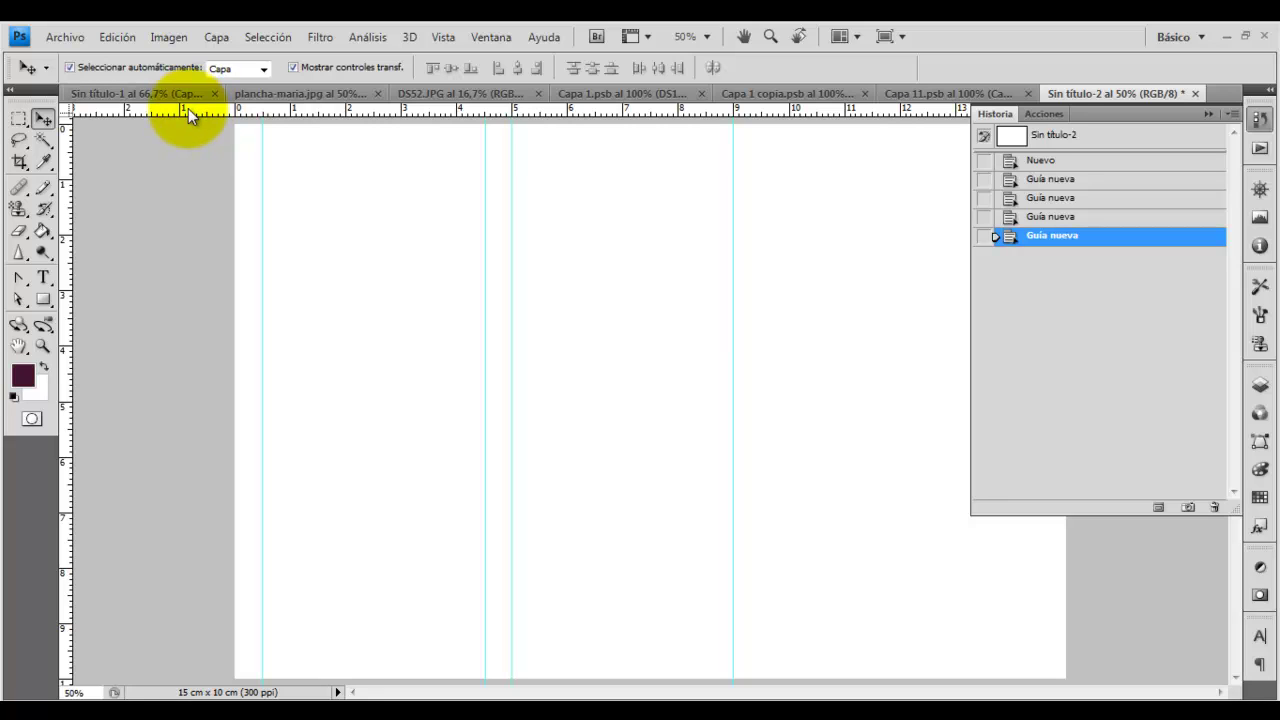
Add horizontal guides from the top ruler near the top edge and at 4.5 cm onward.
mouse_move(188, 110)
mouse_down()
mouse_move(207, 149)
mouse_move(194, 375)
mouse_up()
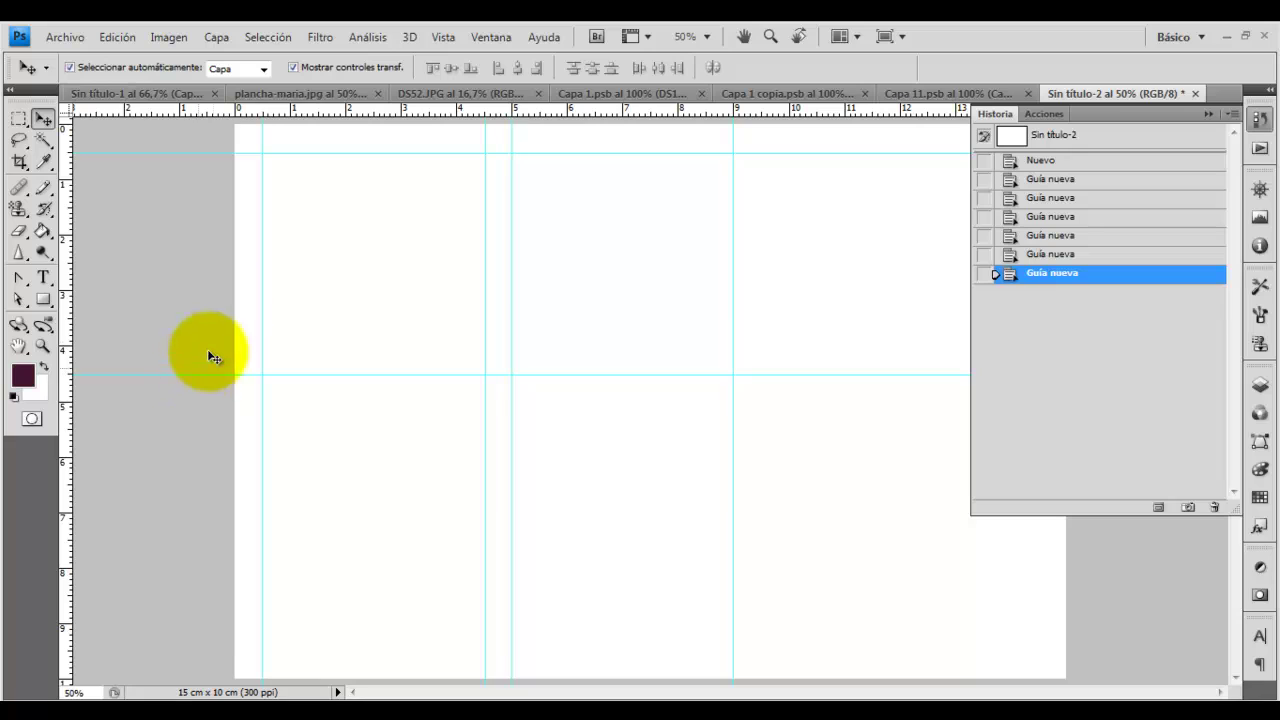
drag(227, 108, 223, 395)
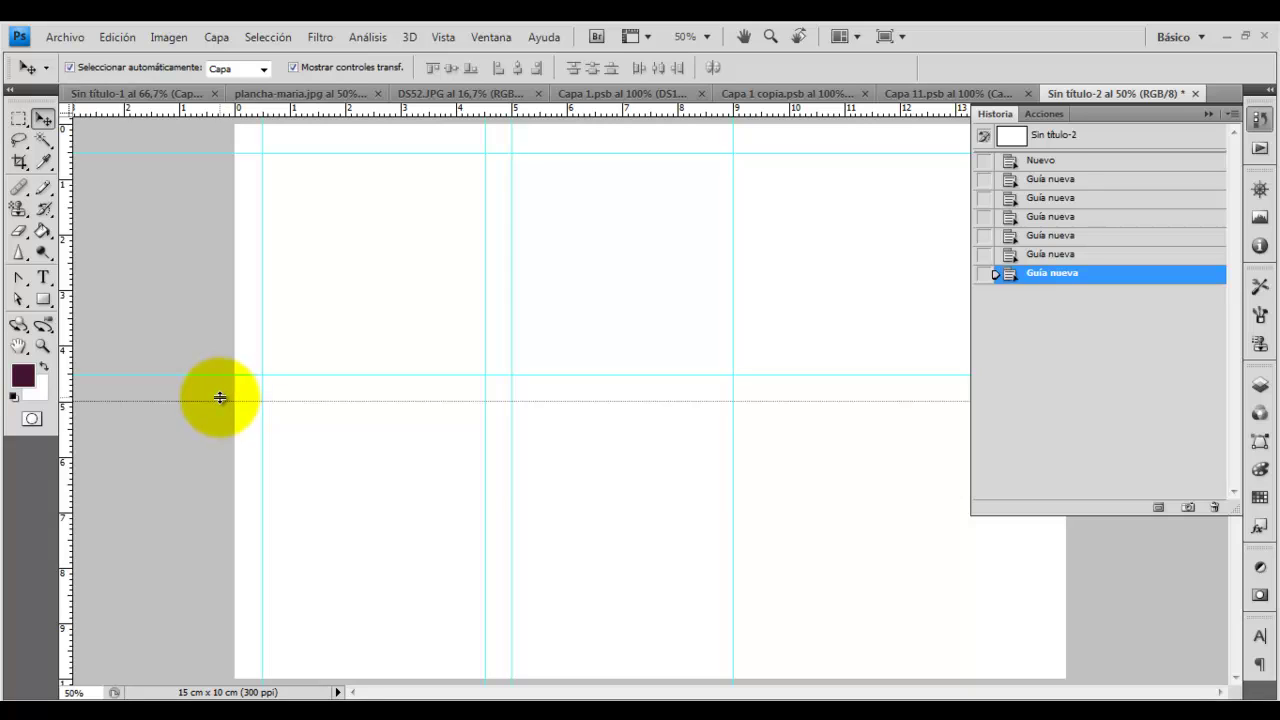
drag(220, 398, 220, 401)
drag(280, 108, 318, 625)
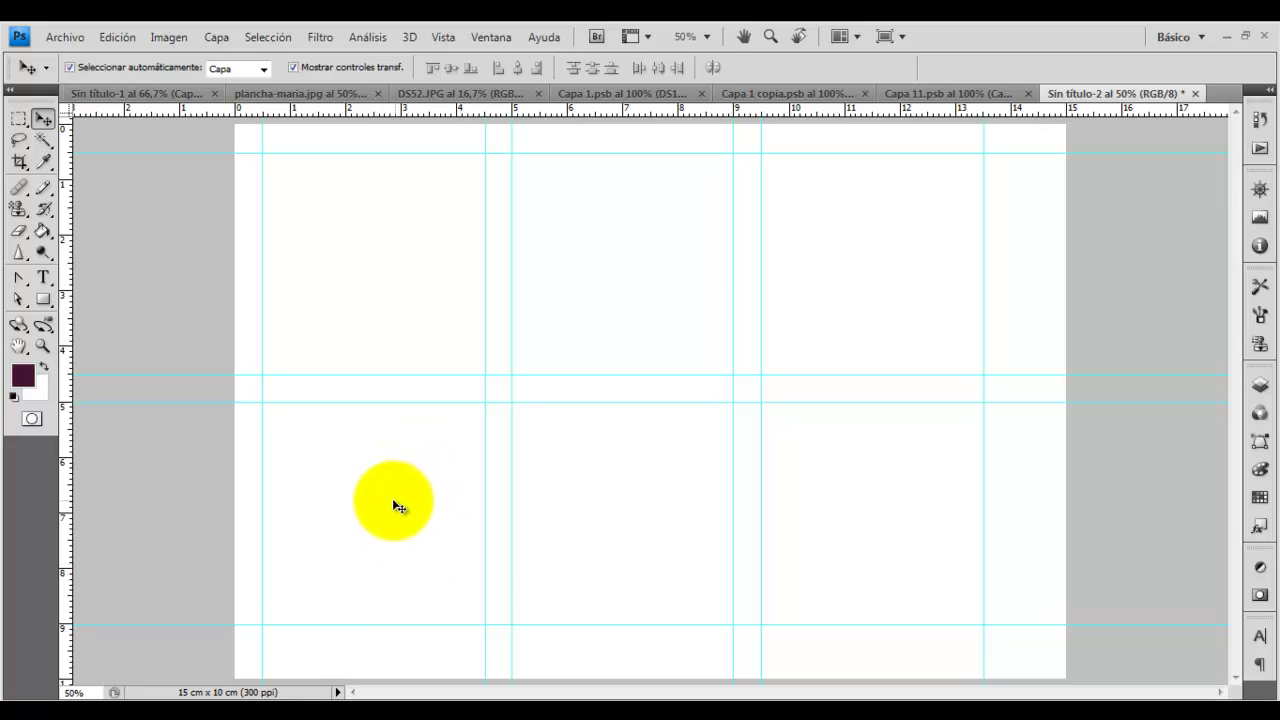
Zoom to 100% on the sheet's top-left corner.
click(41, 190)
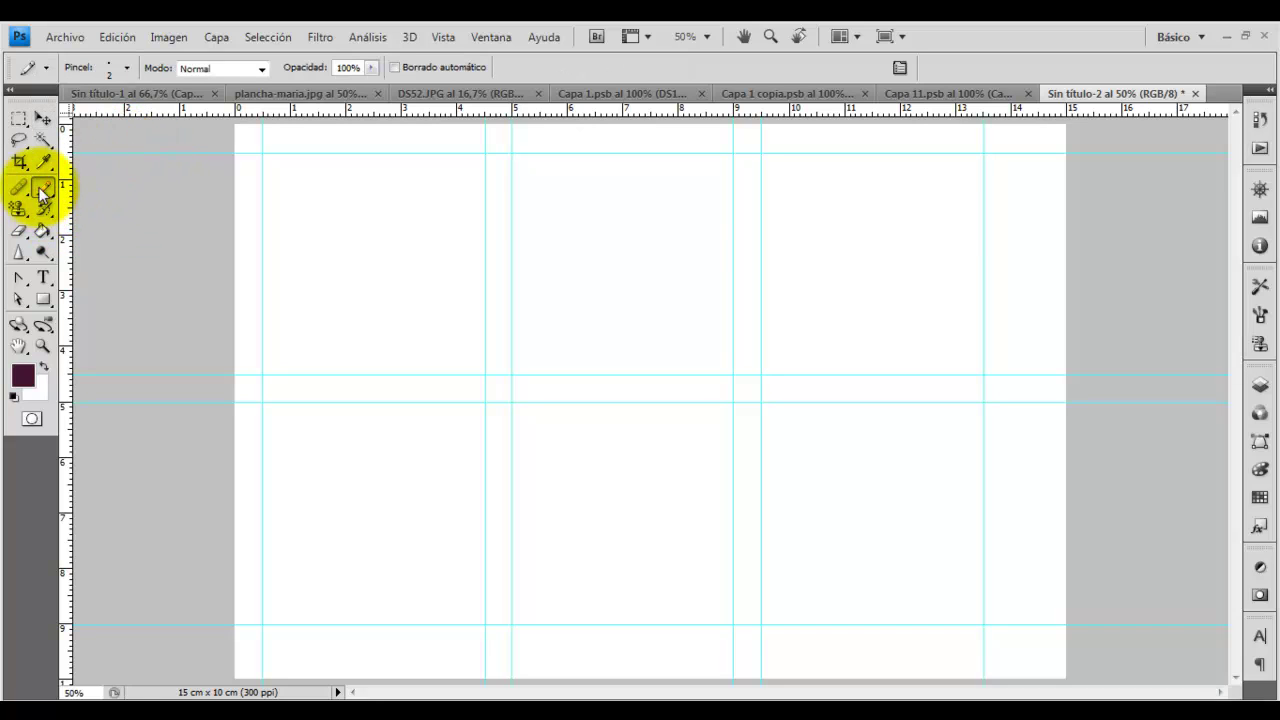
click(43, 346)
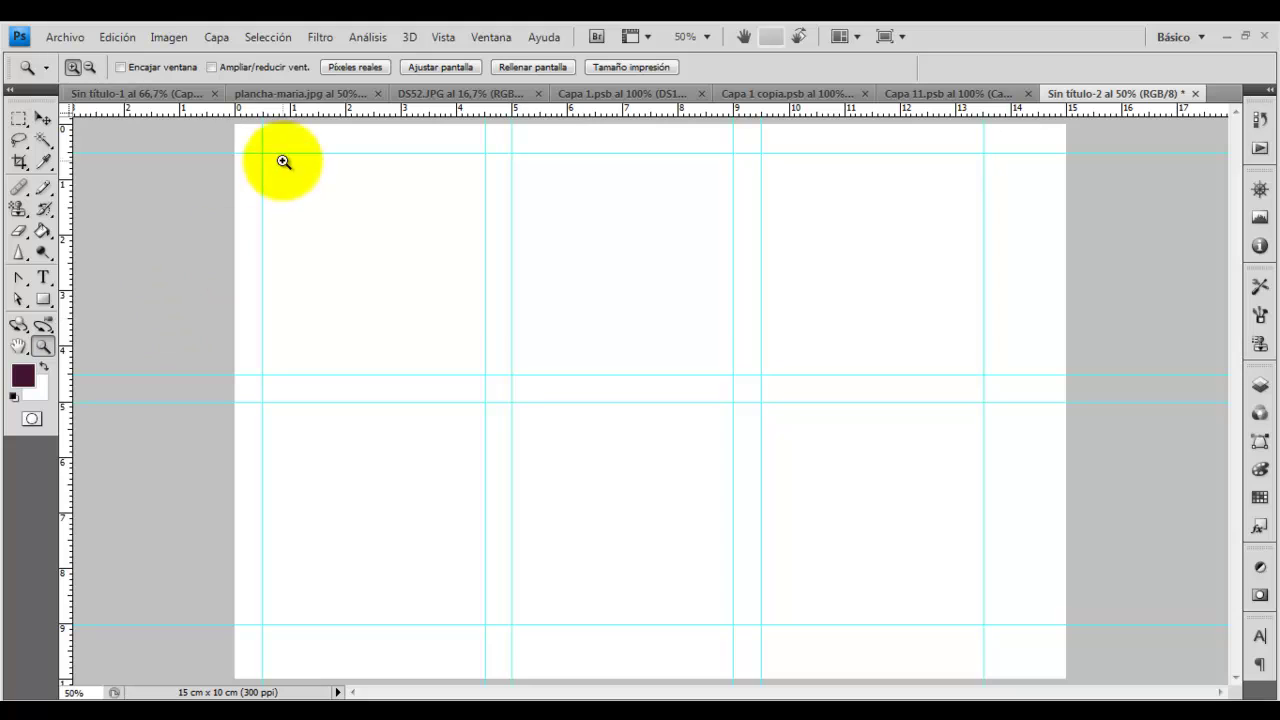
click(257, 150)
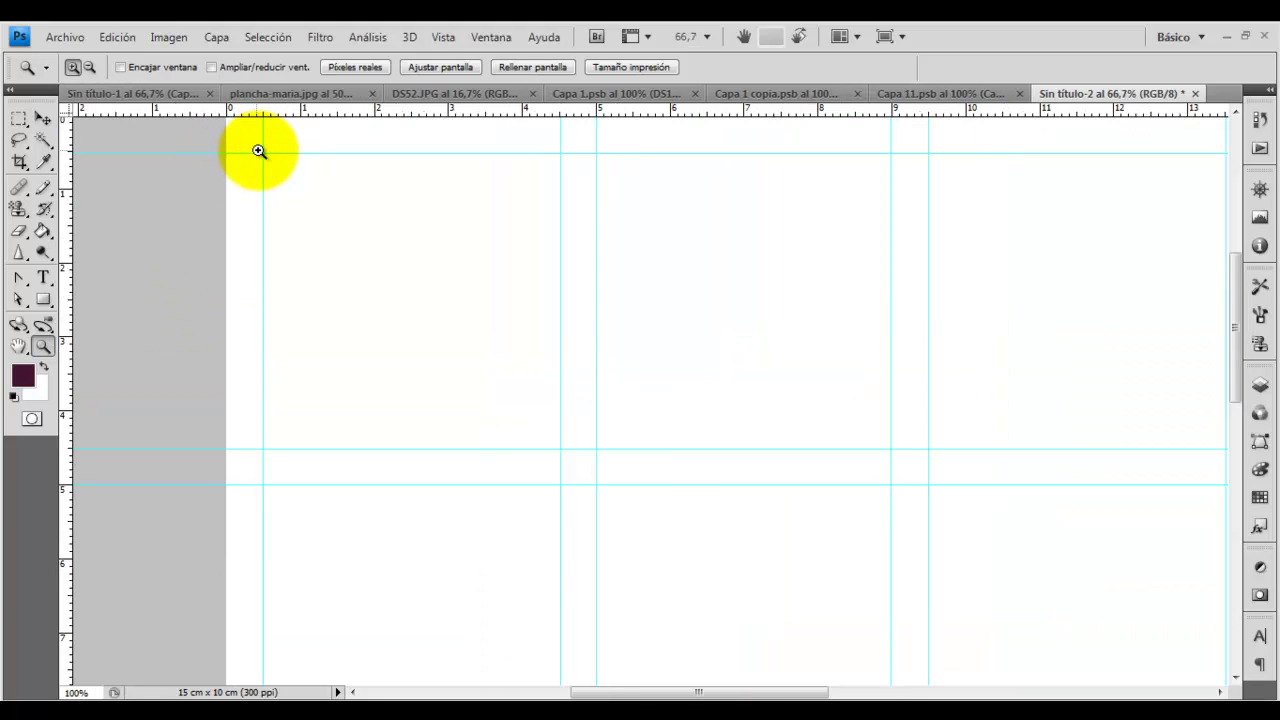
click(257, 151)
drag(300, 182, 301, 256)
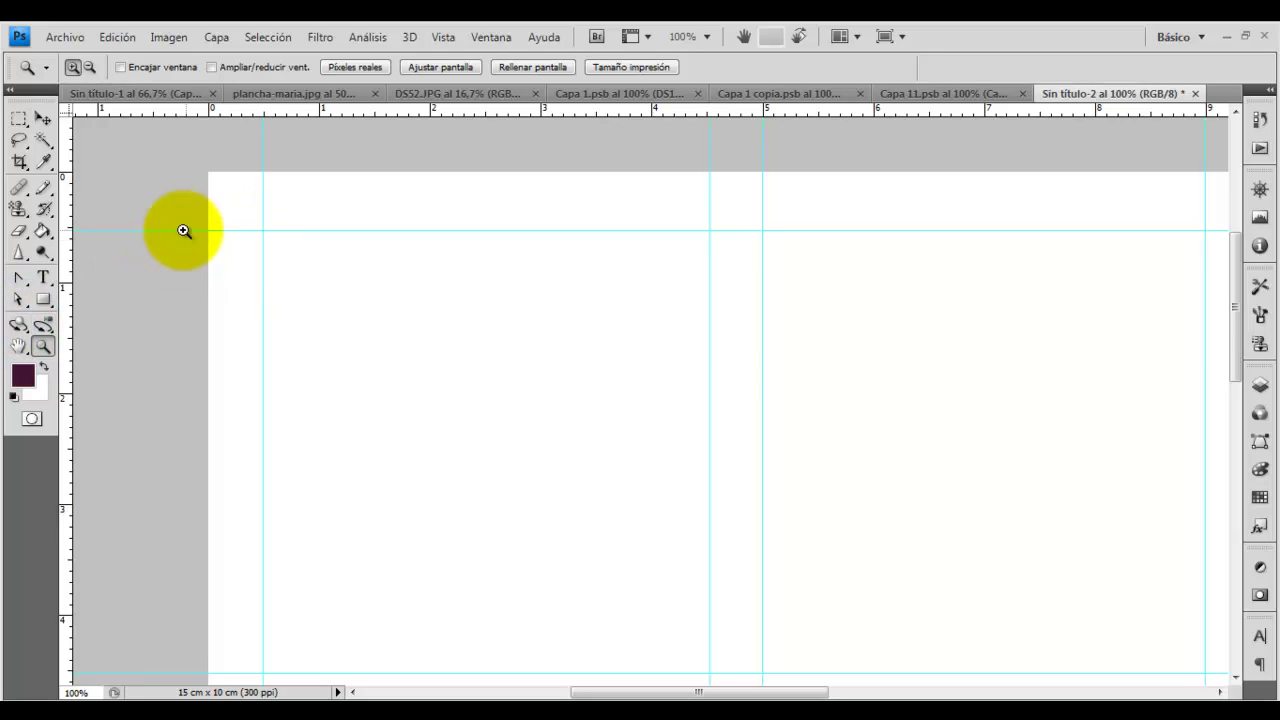
Select the Pencil tool and reset colours to default black foreground with D.
click(45, 189)
click(20, 380)
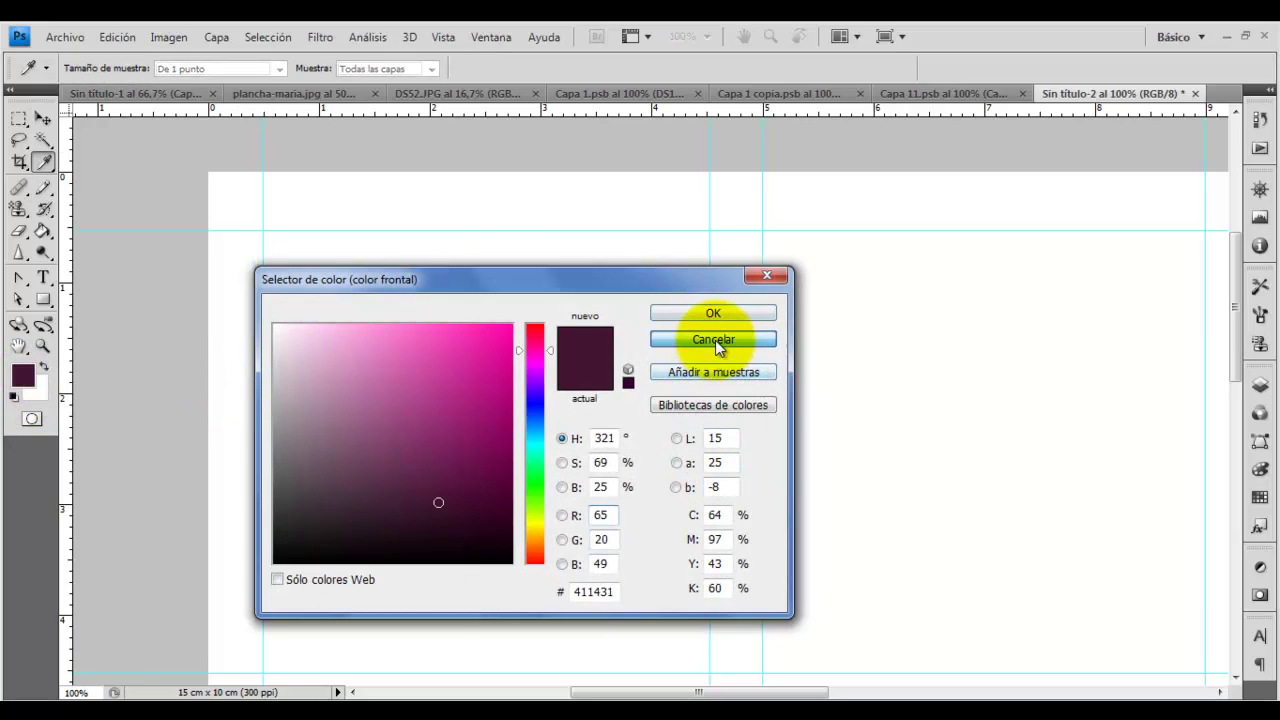
click(715, 340)
key(d)
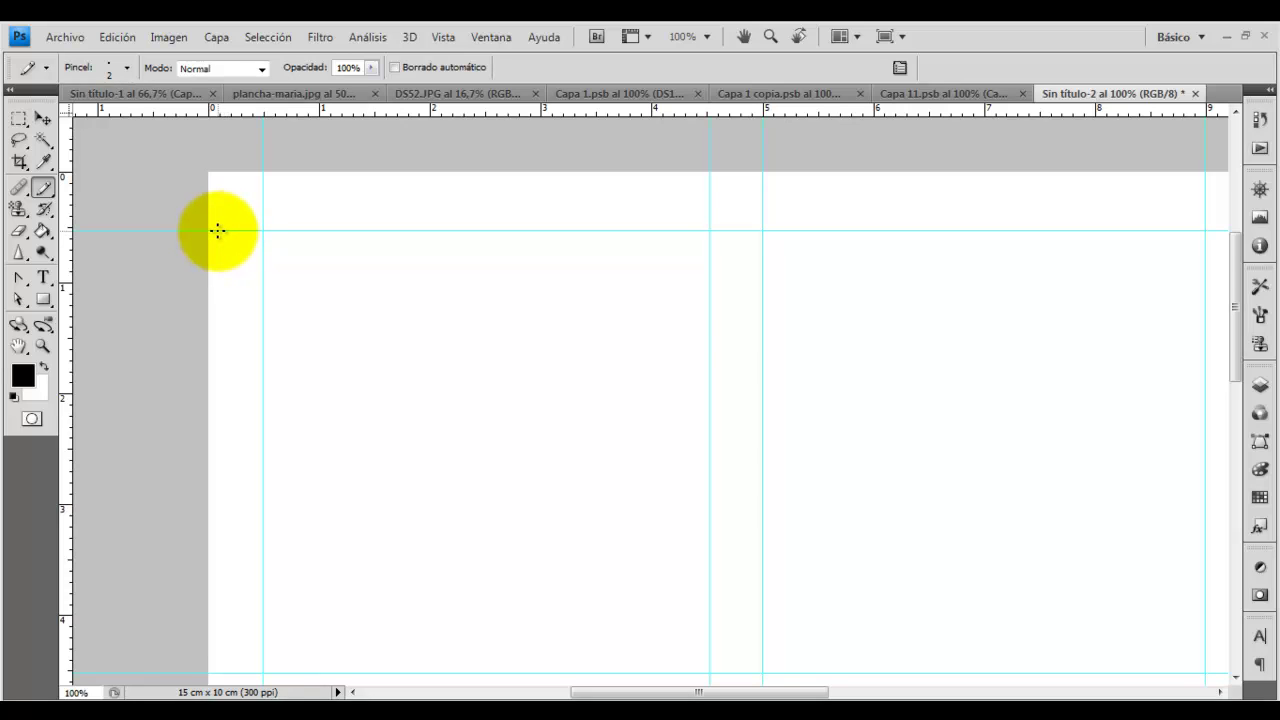
Sketch test pencil scribbles and lines, then revert to the last 'Guía nueva' History state.
mouse_move(420, 367)
mouse_down()
mouse_move(443, 363)
mouse_move(470, 413)
mouse_up()
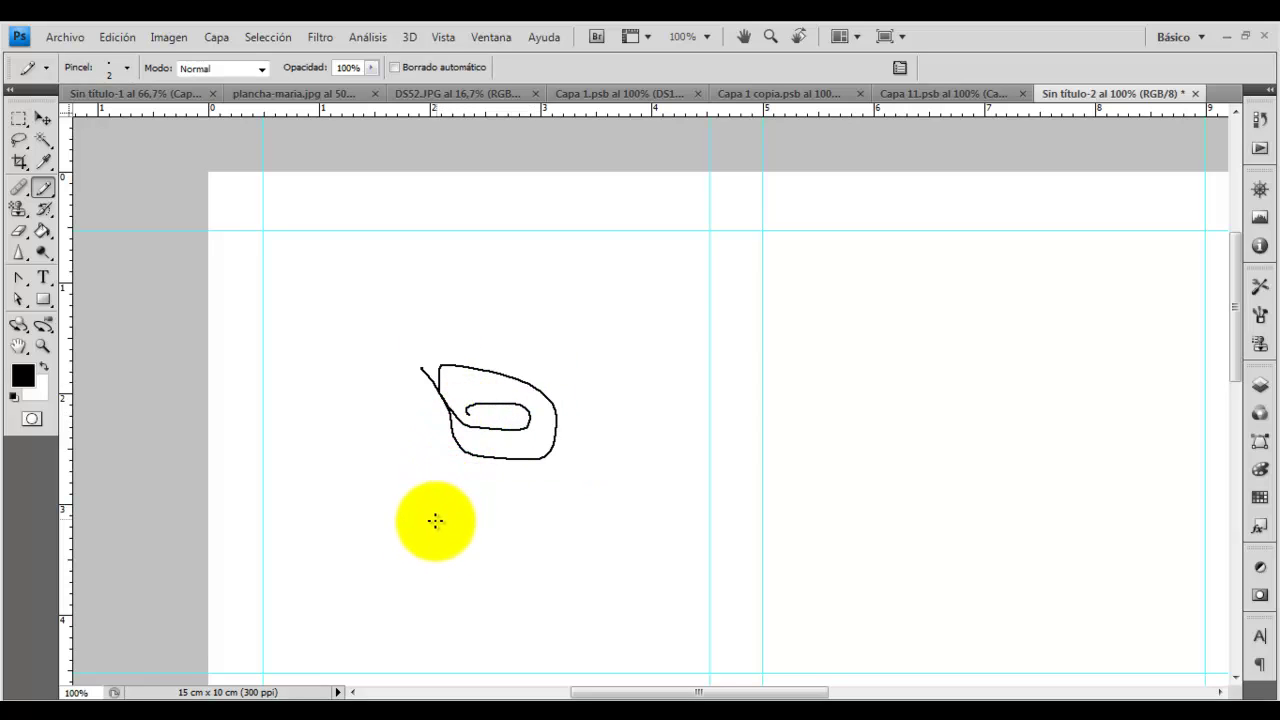
shift+click(400, 542)
shift+click(485, 542)
drag(486, 566, 596, 587)
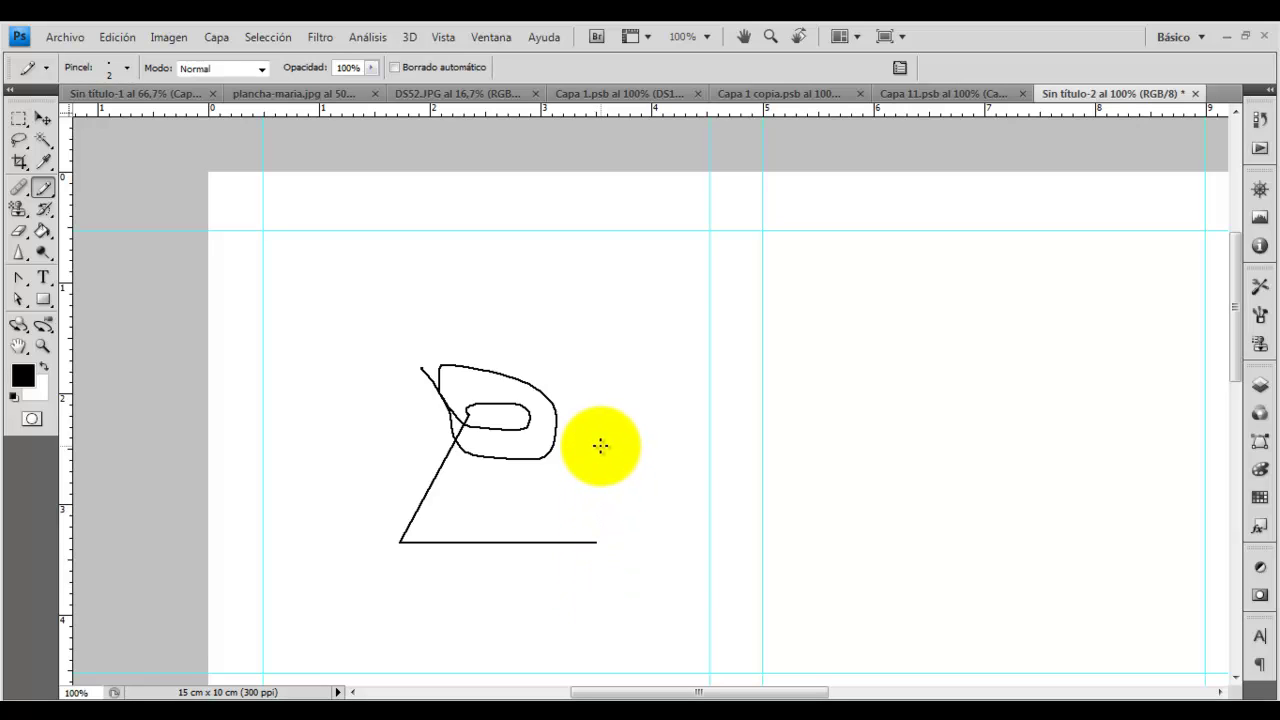
shift+click(600, 446)
drag(600, 446, 602, 309)
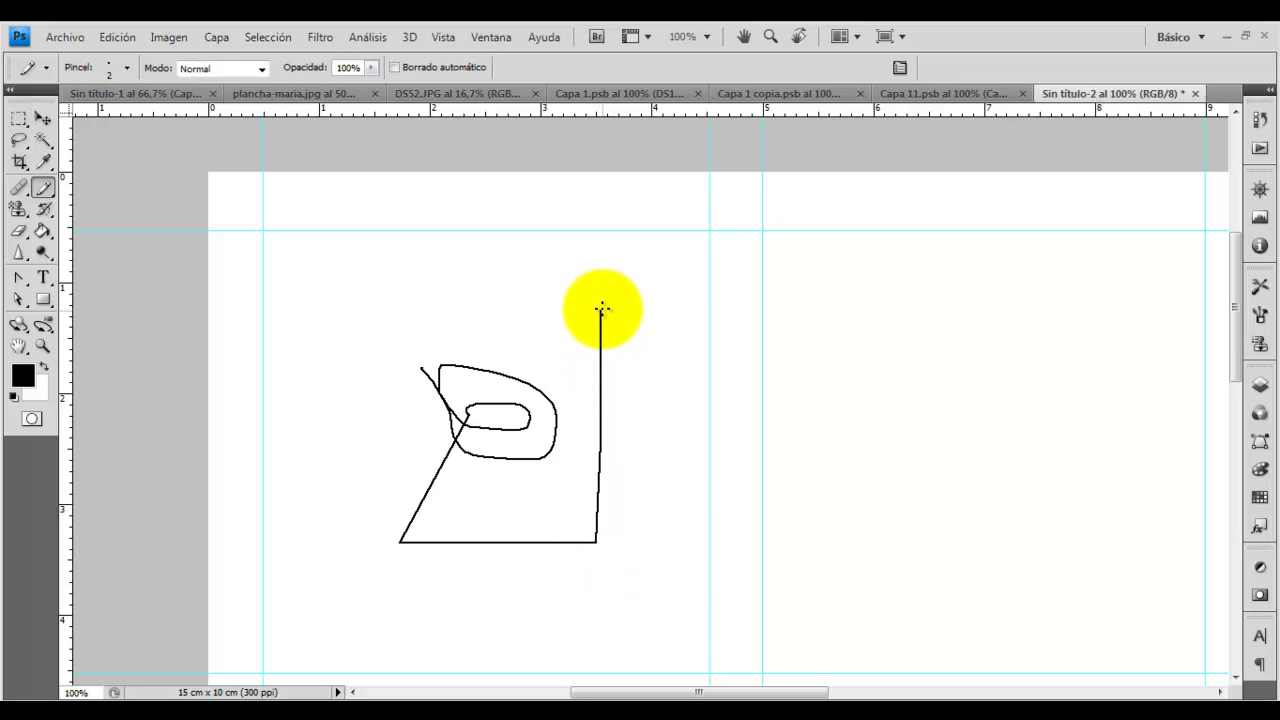
shift+click(463, 483)
shift+click(463, 542)
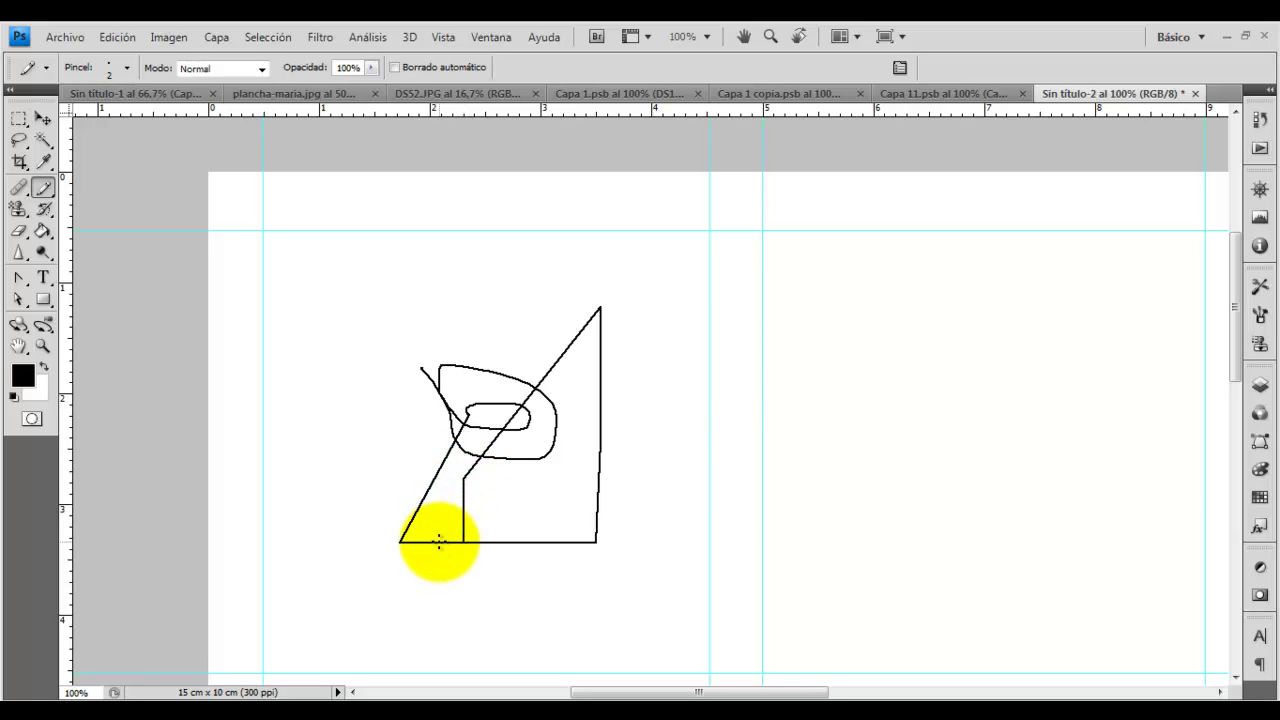
click(1260, 120)
click(1045, 366)
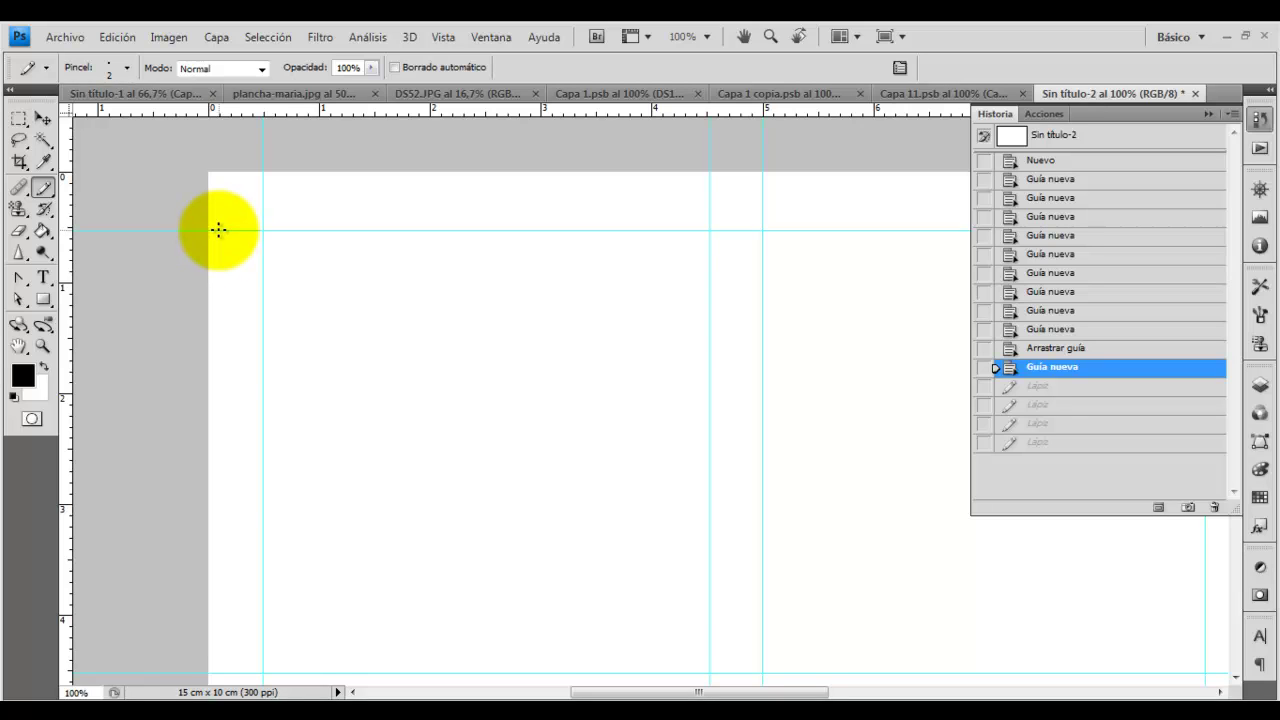
Draw short pencil crop marks along the guides at the first cell's top-left and top-right corners.
drag(218, 230, 252, 231)
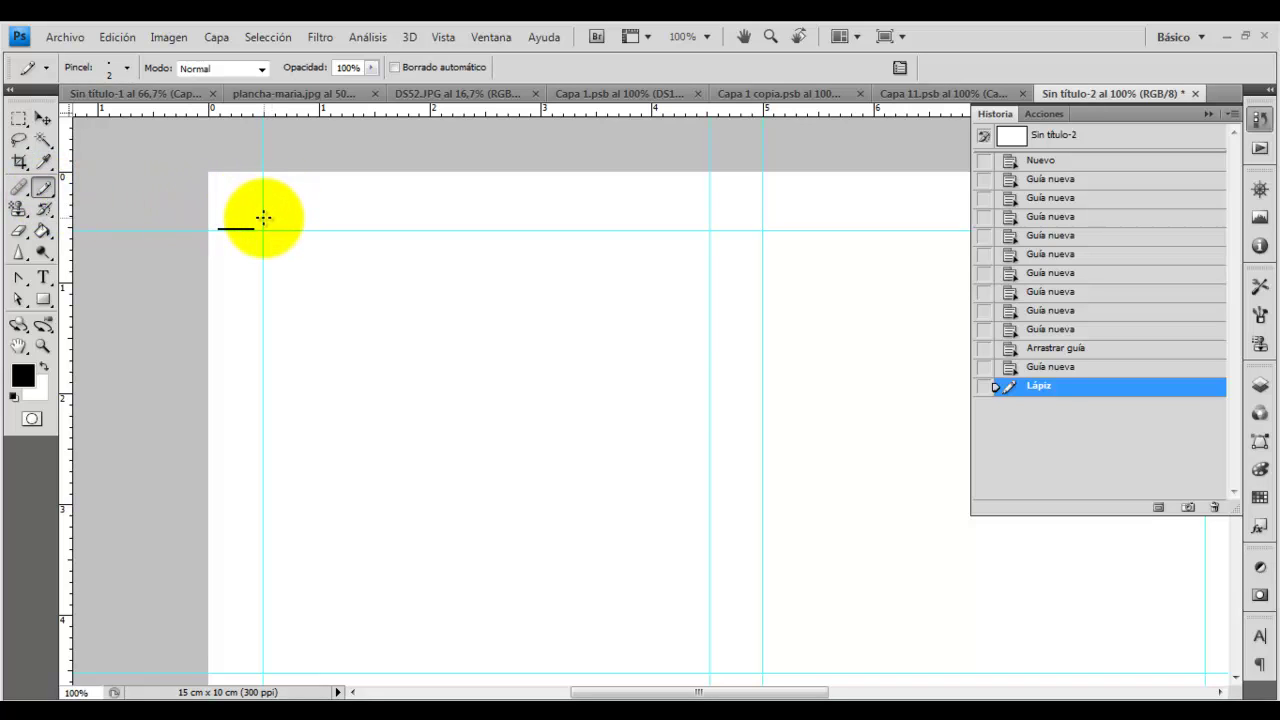
drag(262, 217, 262, 188)
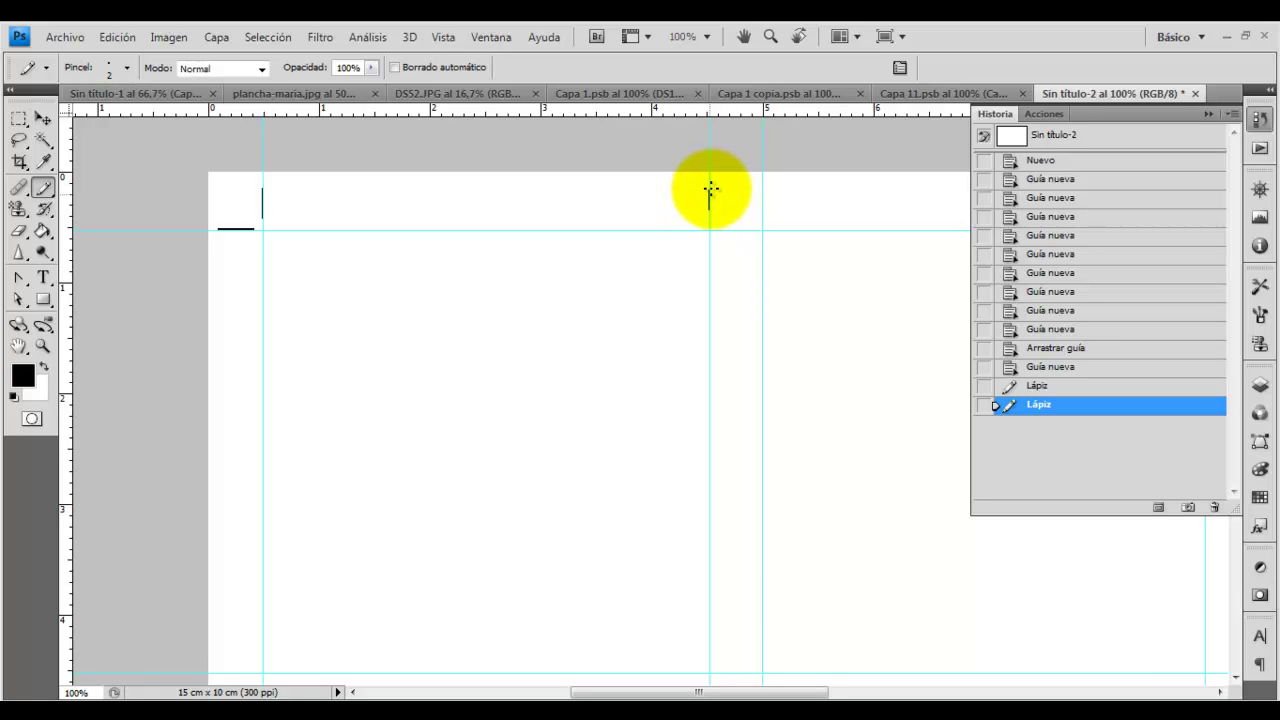
drag(709, 183, 709, 210)
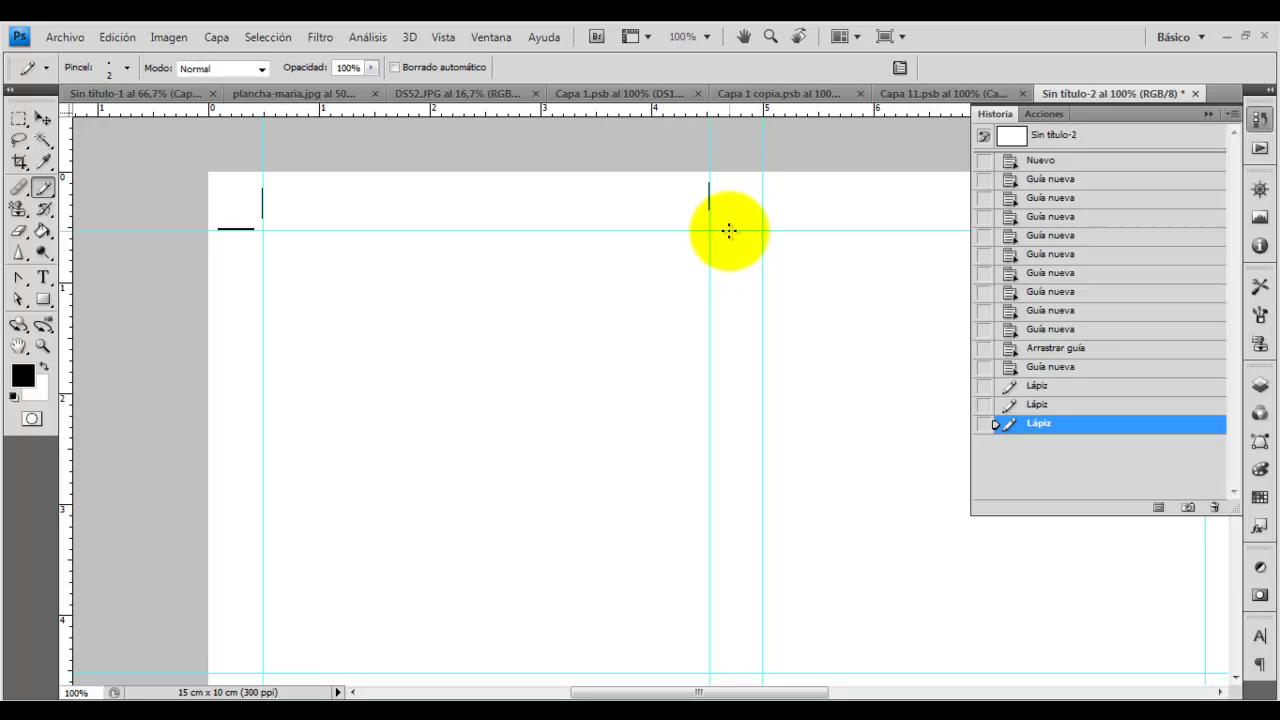
drag(729, 229, 745, 229)
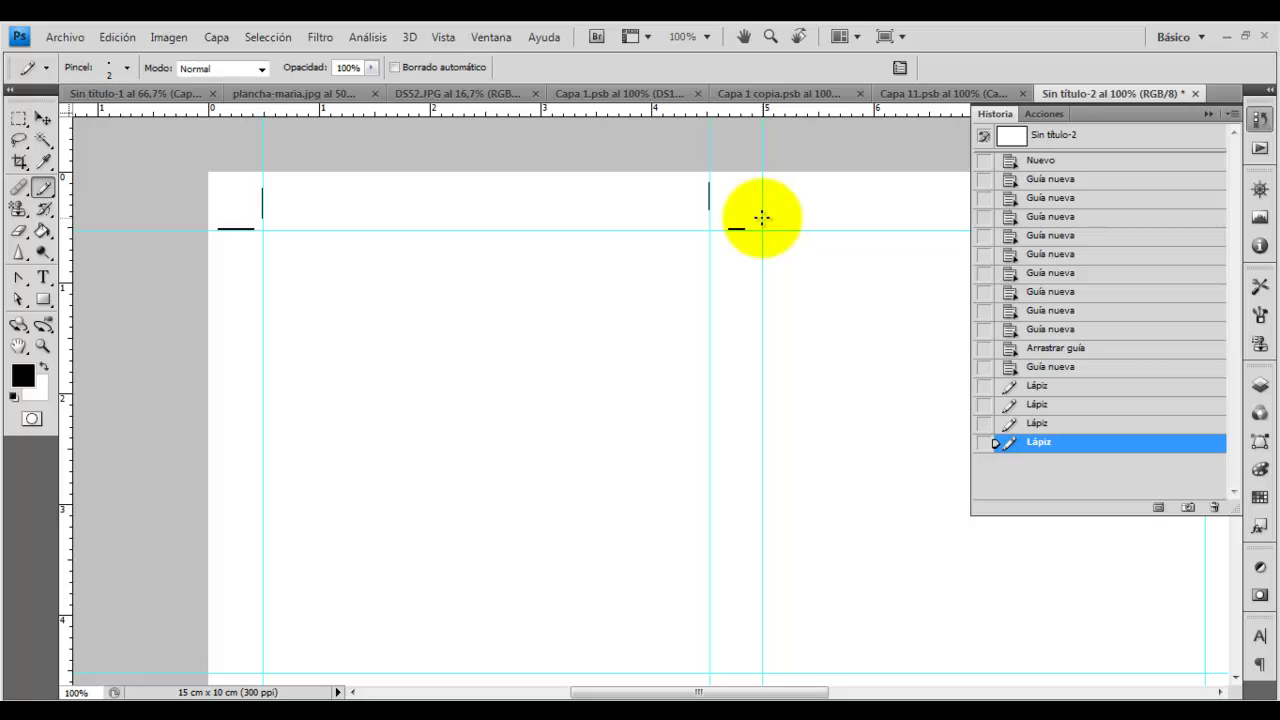
drag(762, 218, 764, 198)
drag(765, 190, 766, 193)
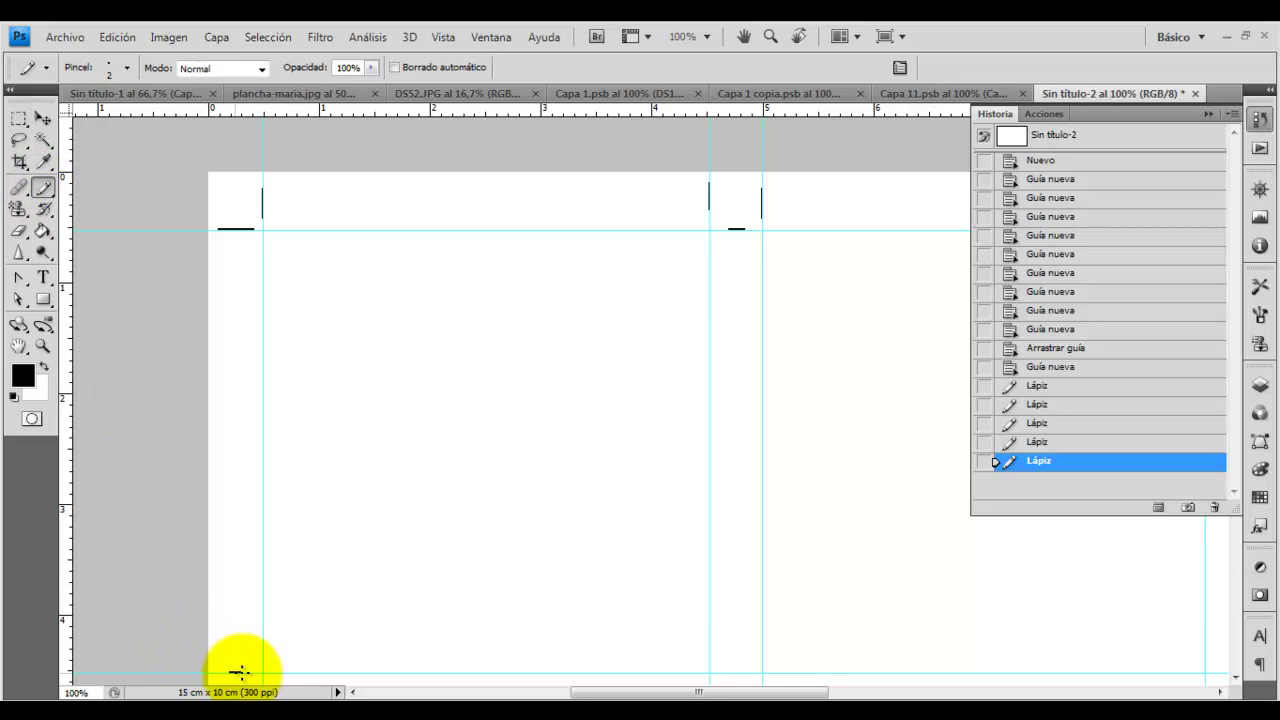
Add crop marks at the first cell's bottom-left and bottom-right corners.
drag(241, 672, 246, 672)
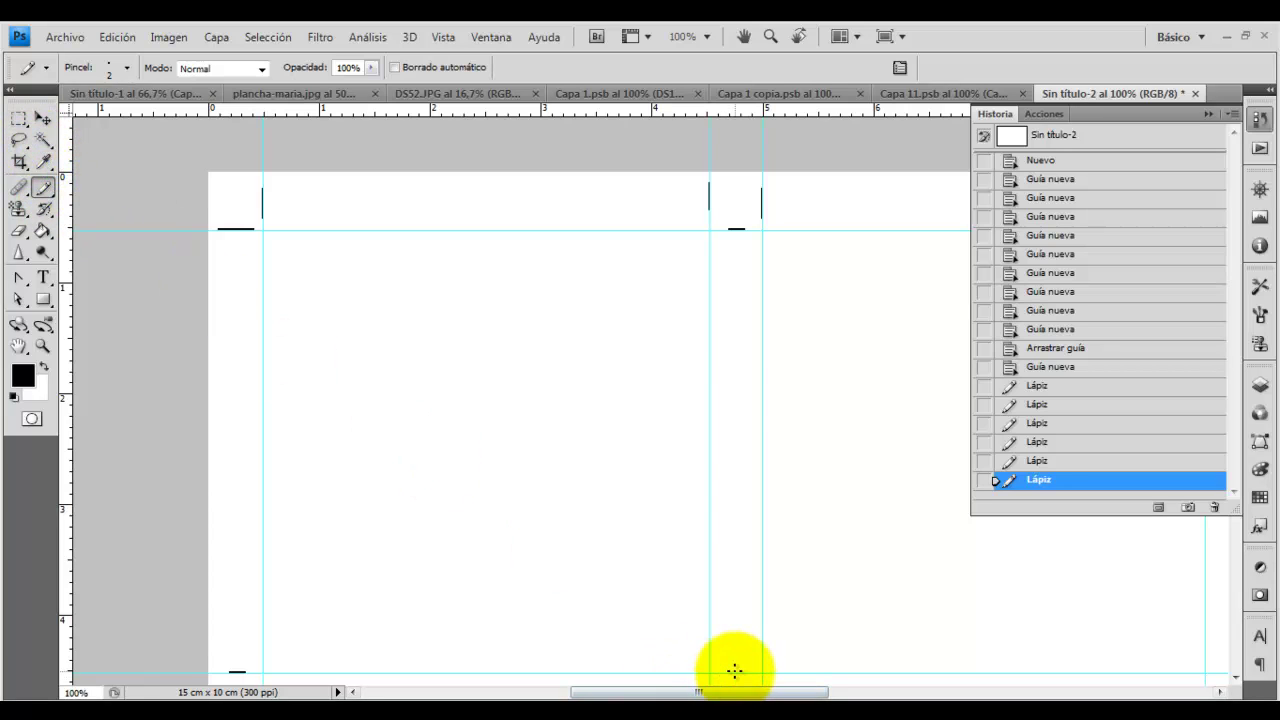
drag(722, 671, 735, 672)
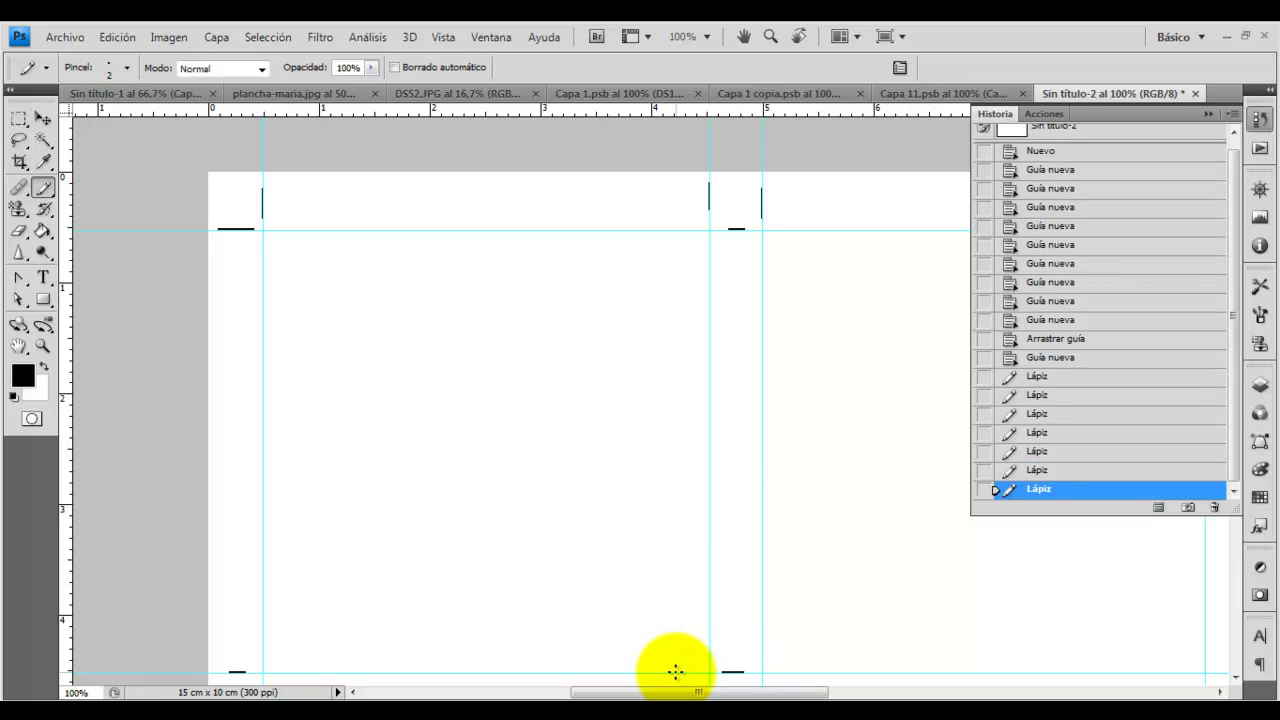
drag(580, 651, 643, 394)
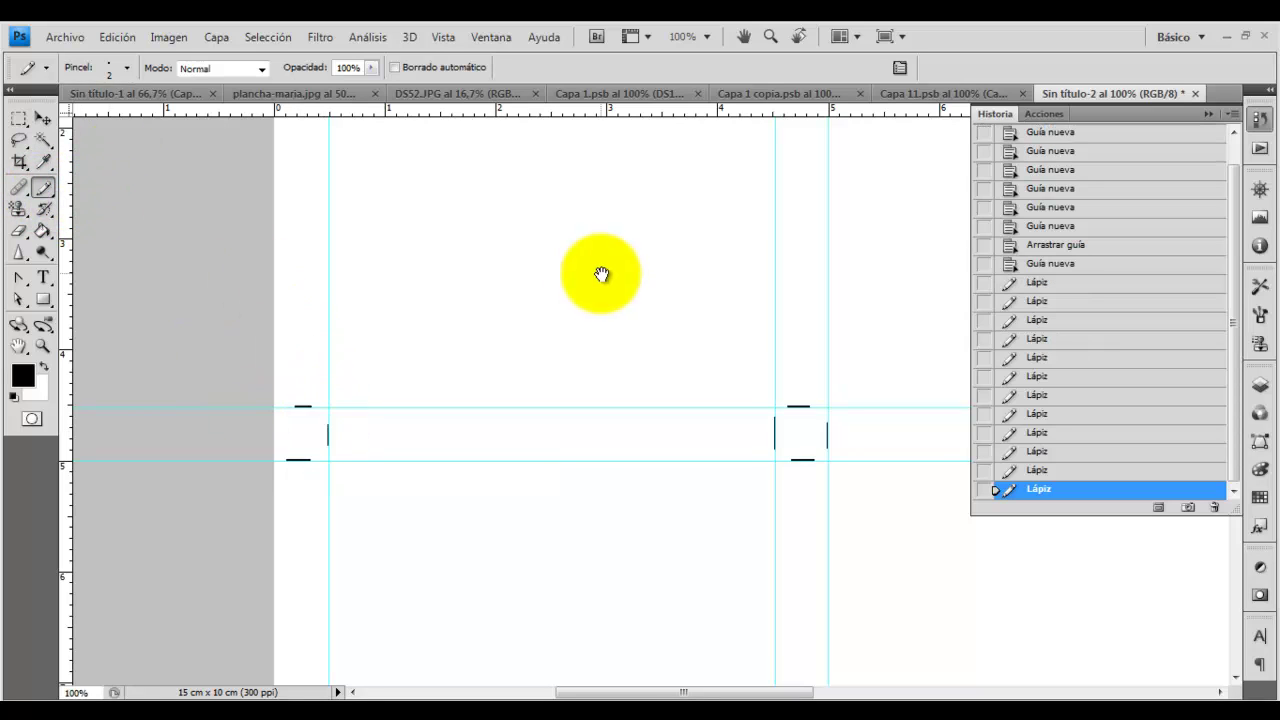
drag(600, 277, 621, 485)
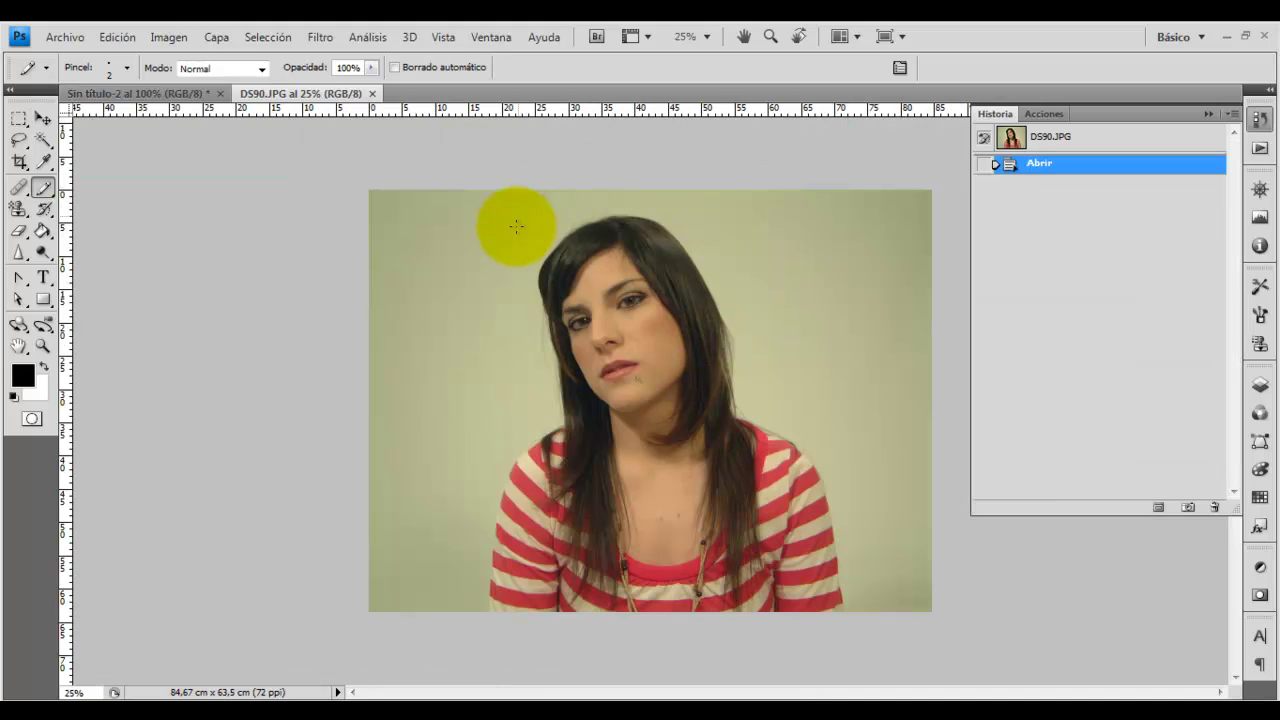
Preset the Crop tool to 4 × 4 cm at 300 píxeles/pulgada for the DS90.JPG portrait.
click(20, 162)
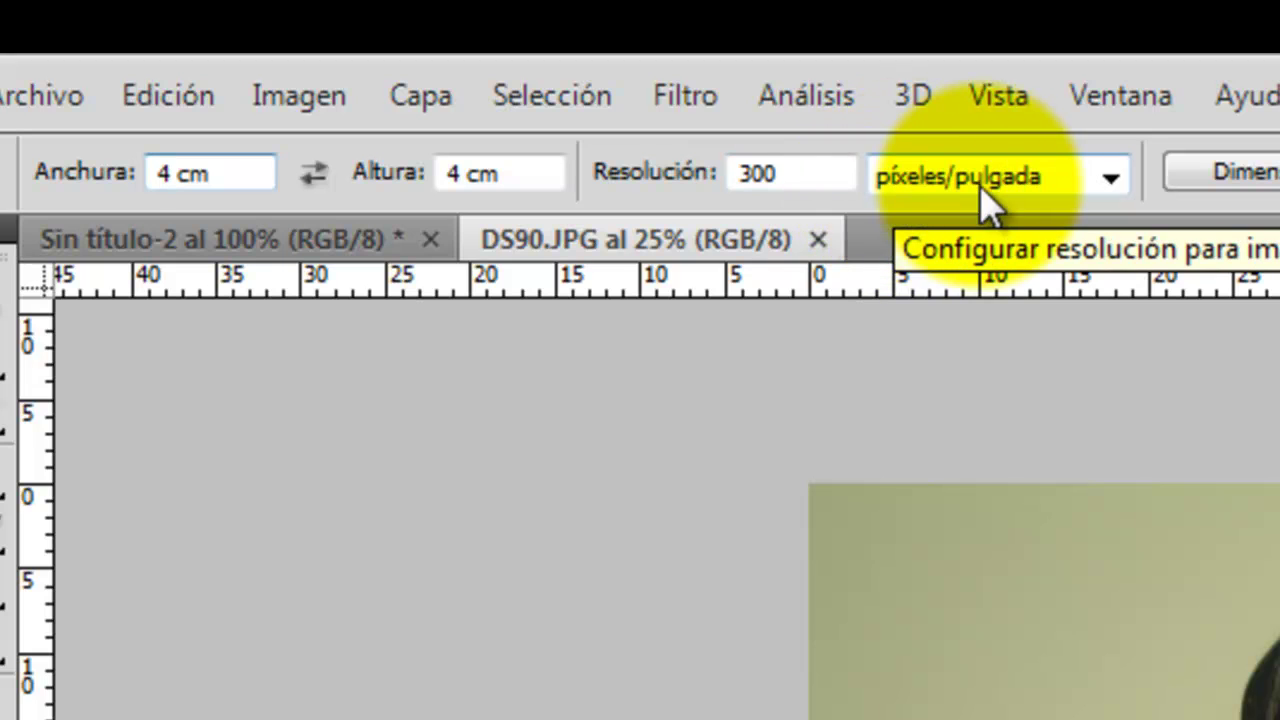
click(320, 250)
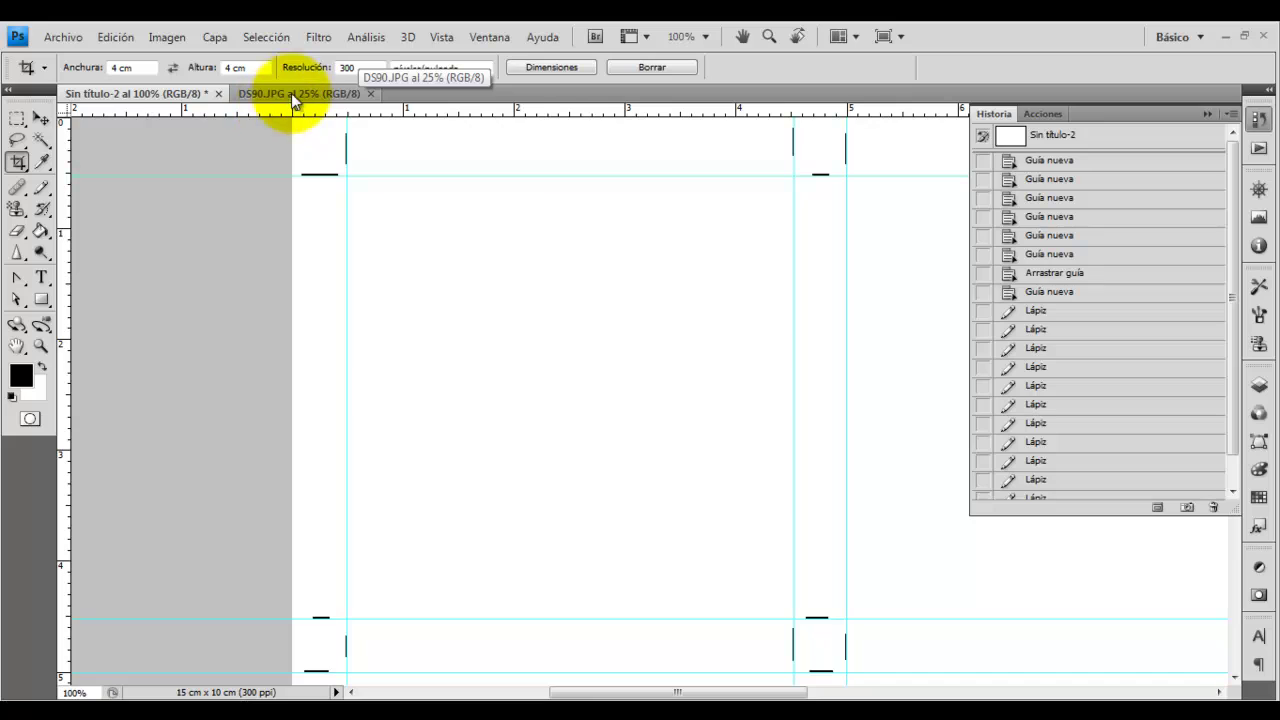
click(295, 92)
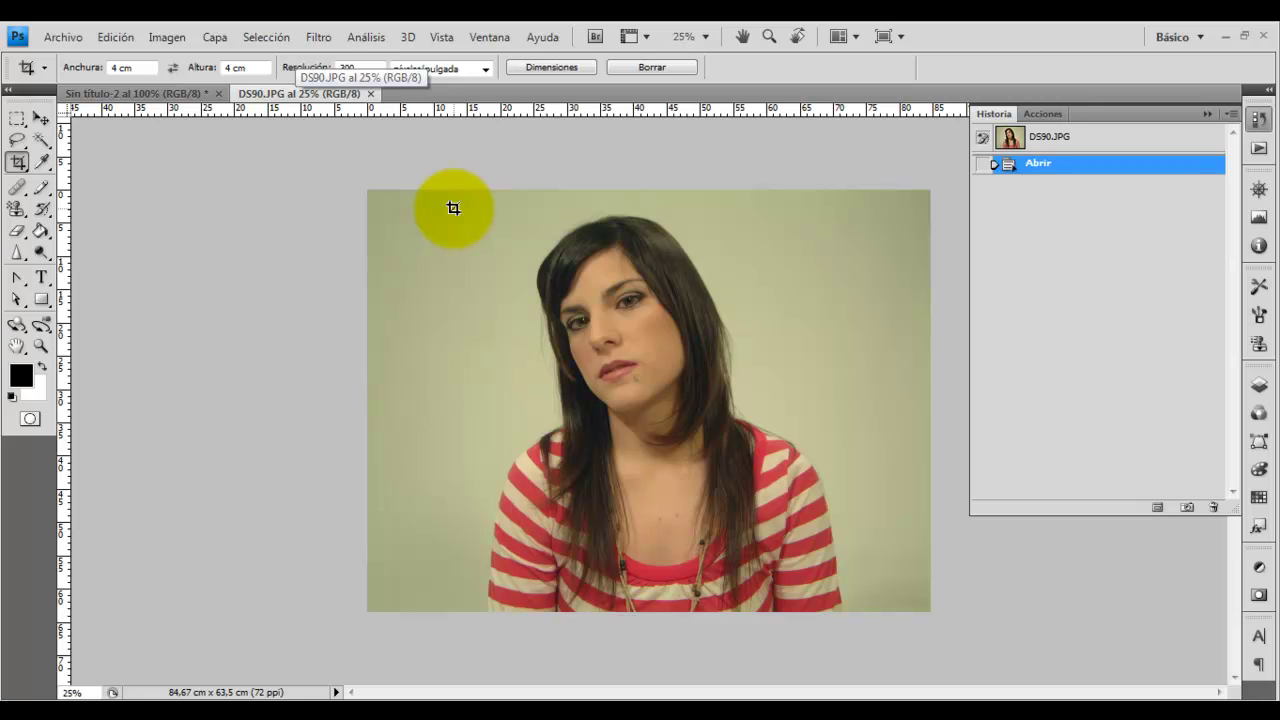
Crop DS90.JPG to a 4 × 4 cm square around the face and select all.
drag(453, 208, 829, 655)
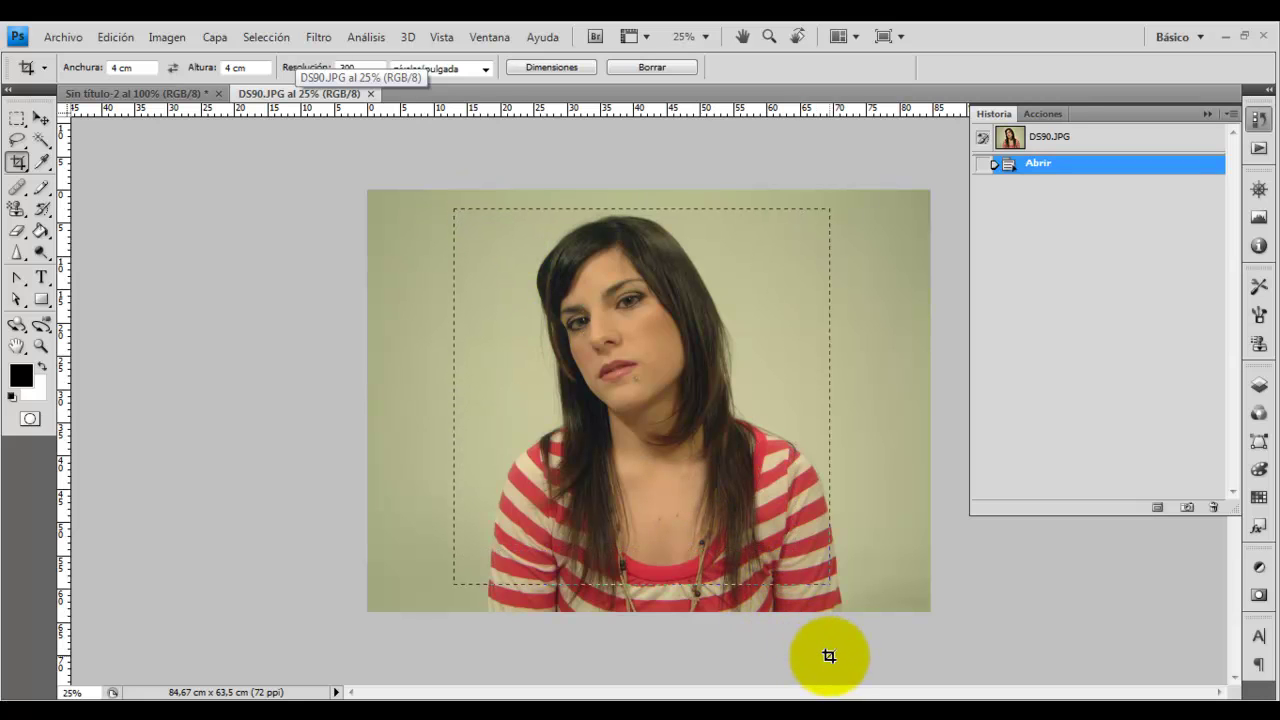
mouse_move(757, 582)
mouse_down()
mouse_move(760, 535)
mouse_move(736, 531)
mouse_up()
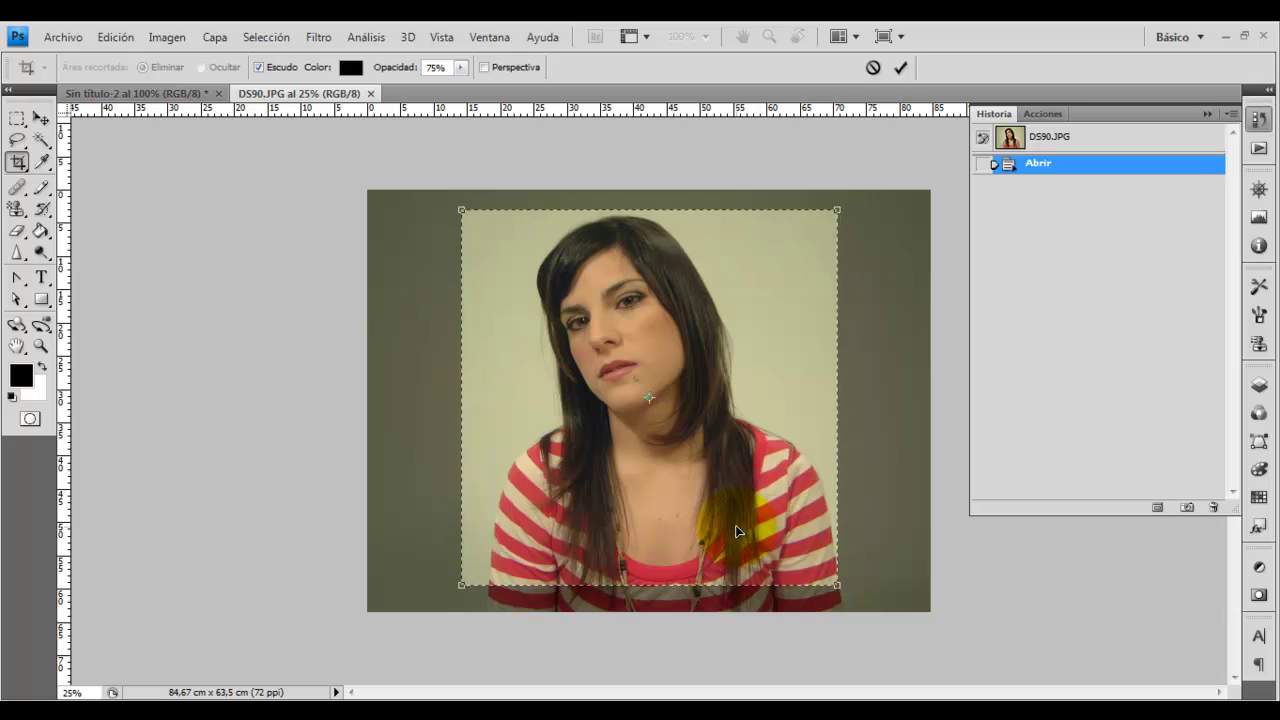
key(Return)
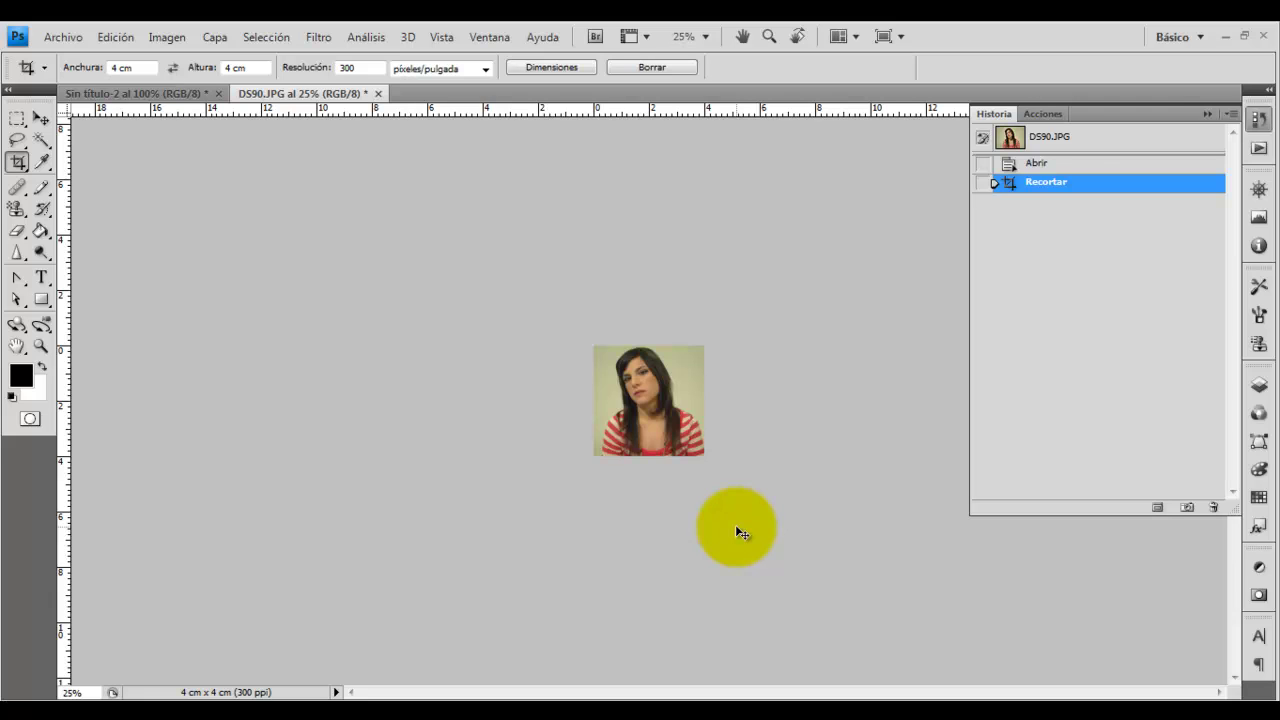
key(ctrl+a)
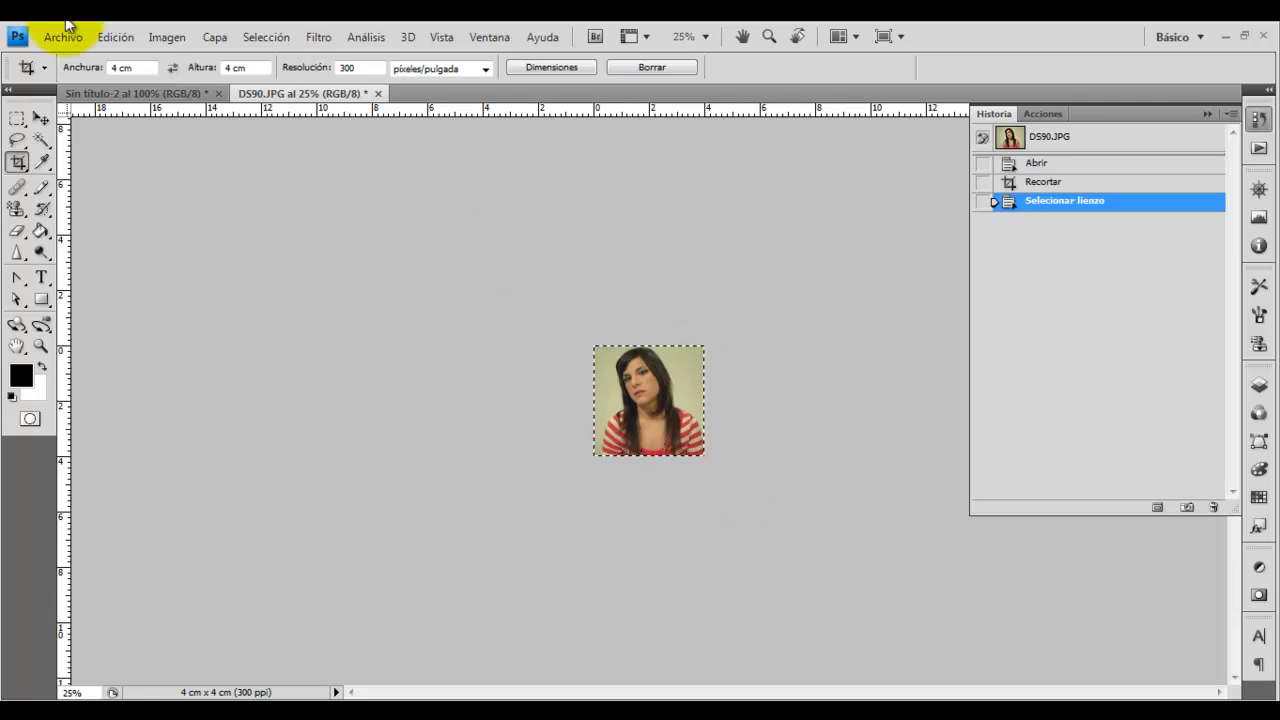
Paste the cropped portrait into Sin título-2 as Capa 1 and fit it into the first cell.
click(163, 95)
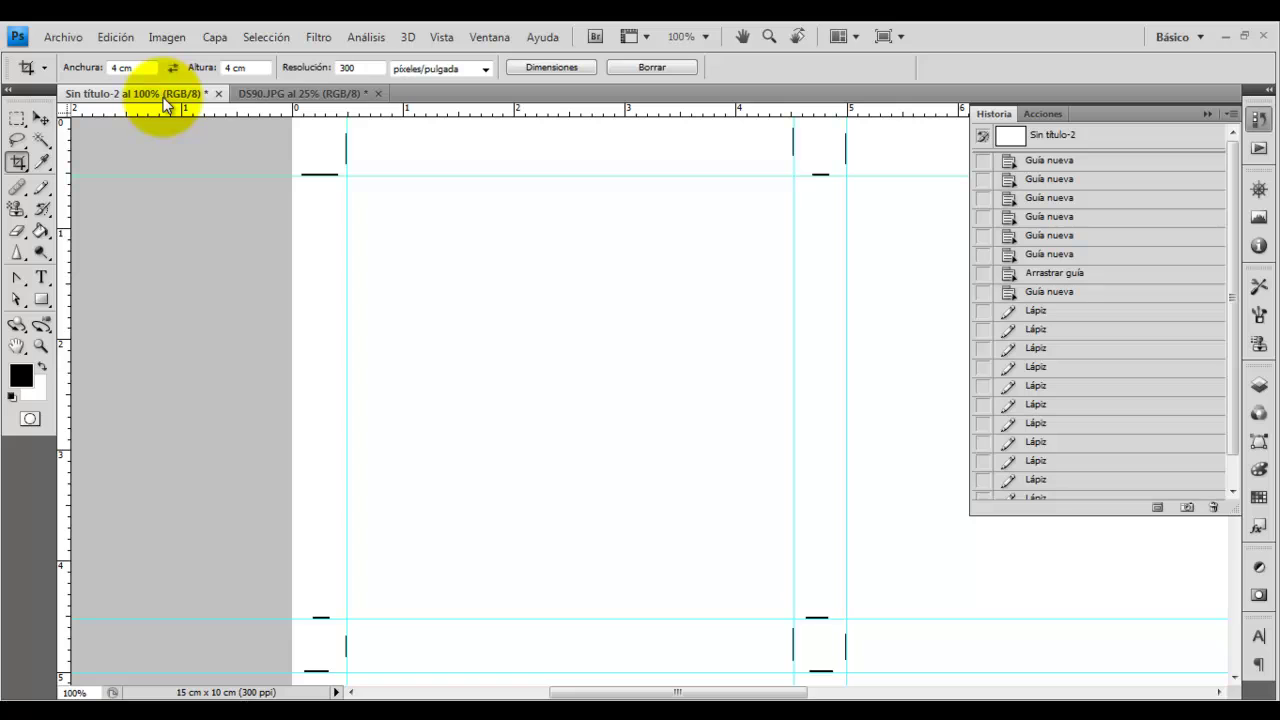
key(ctrl+v)
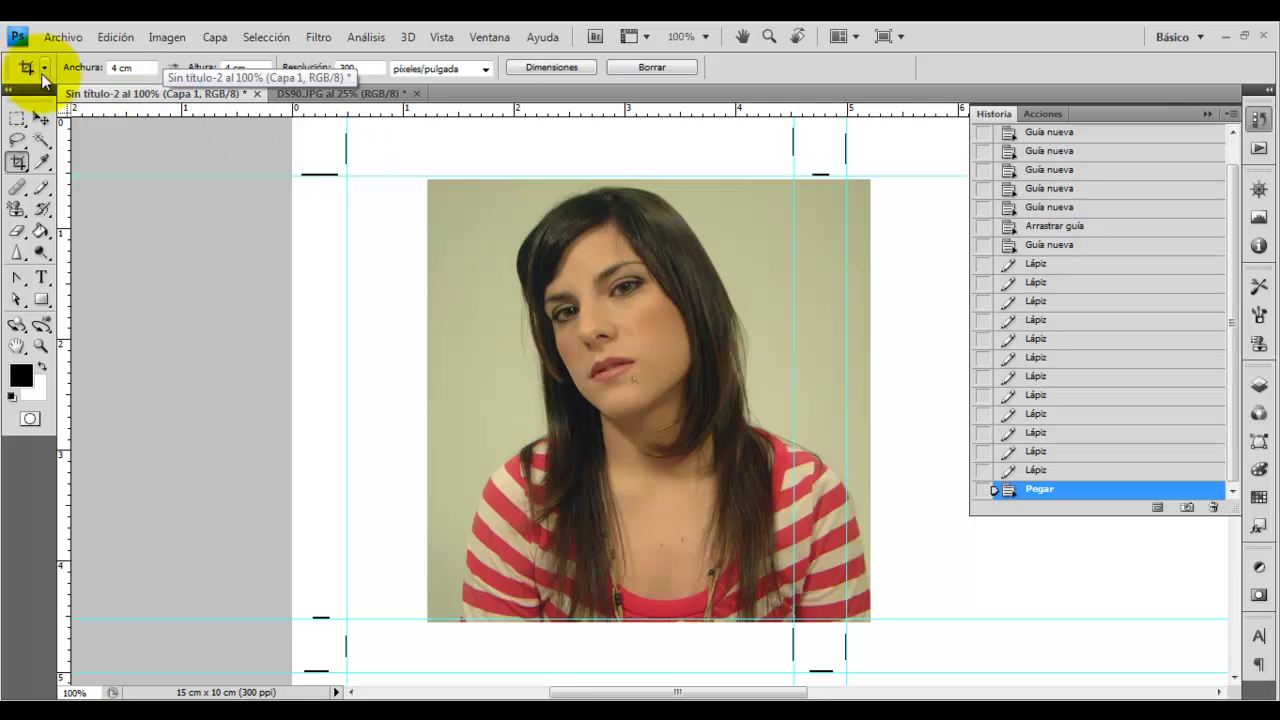
click(41, 118)
drag(620, 337, 547, 333)
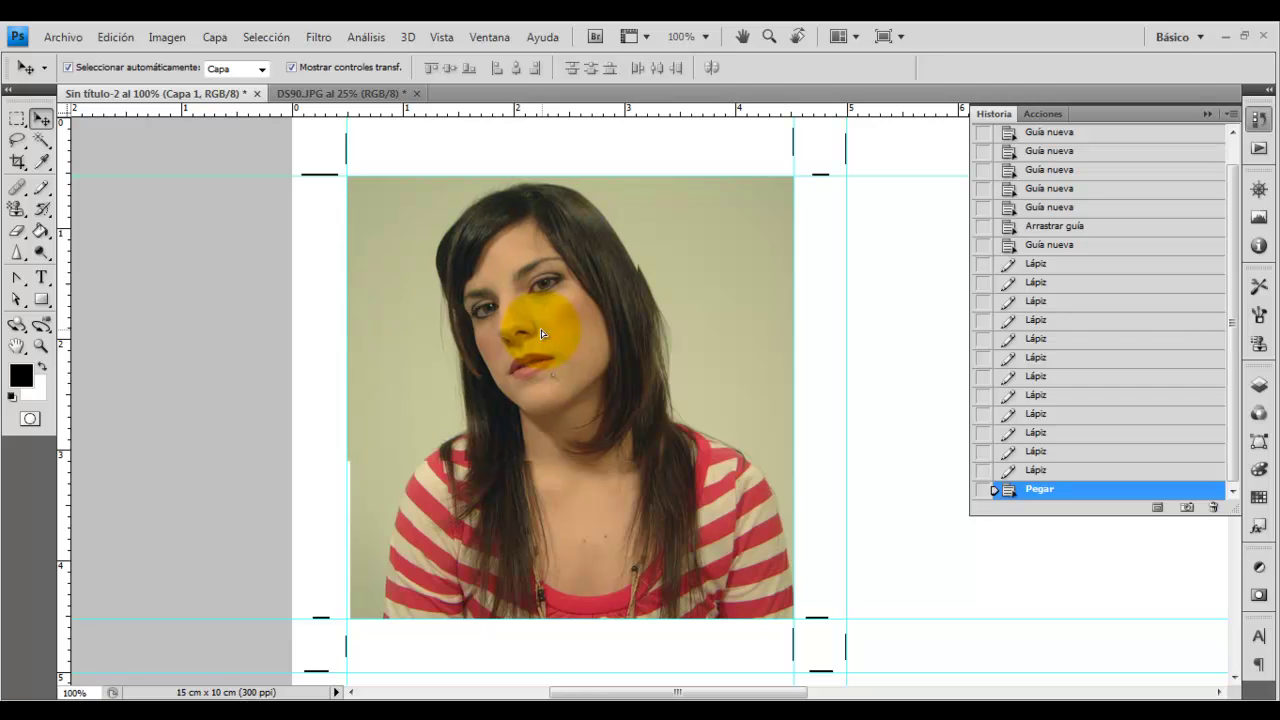
drag(544, 330, 537, 338)
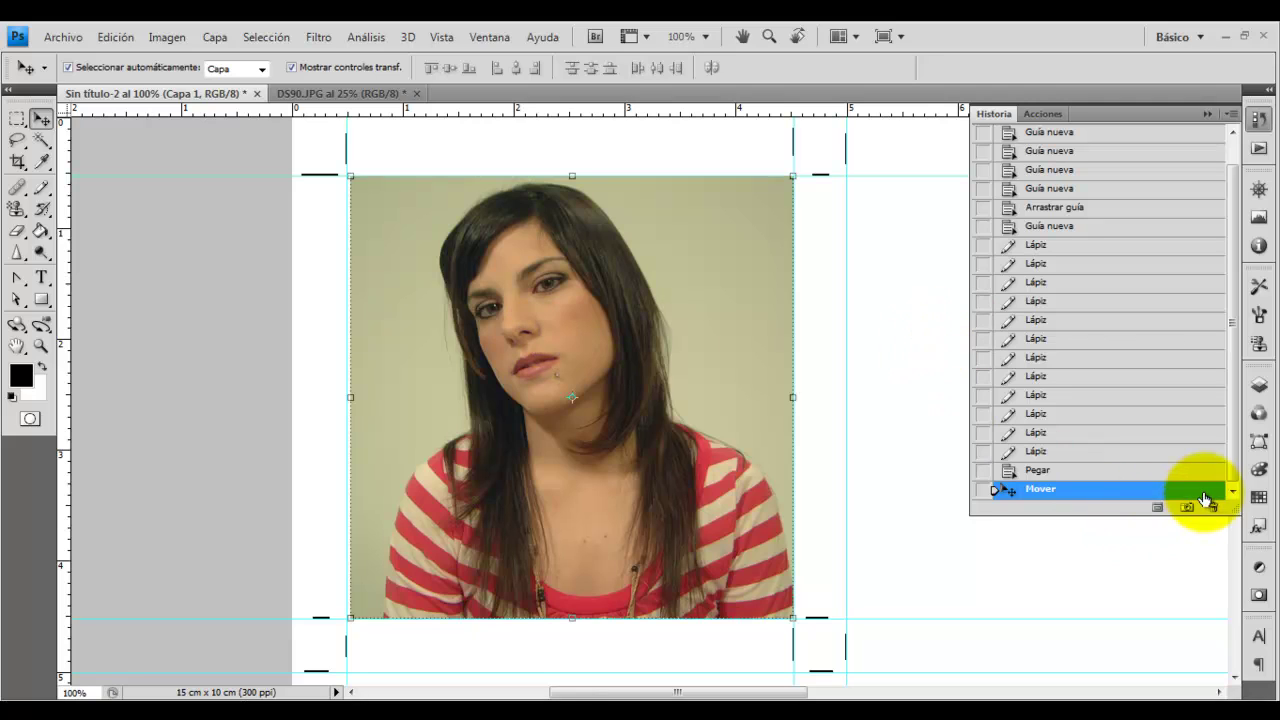
click(1259, 386)
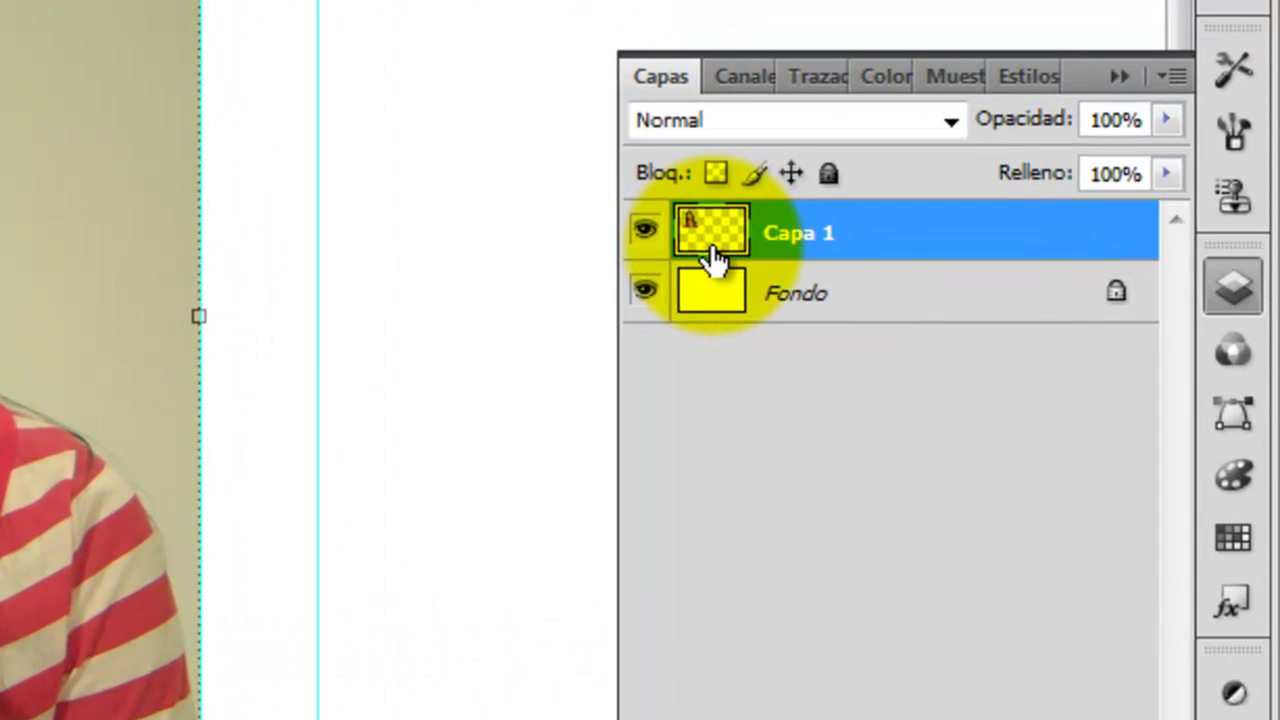
Convert Capa 1 using Convertir en objeto inteligente from its layer context menu.
right_click(714, 252)
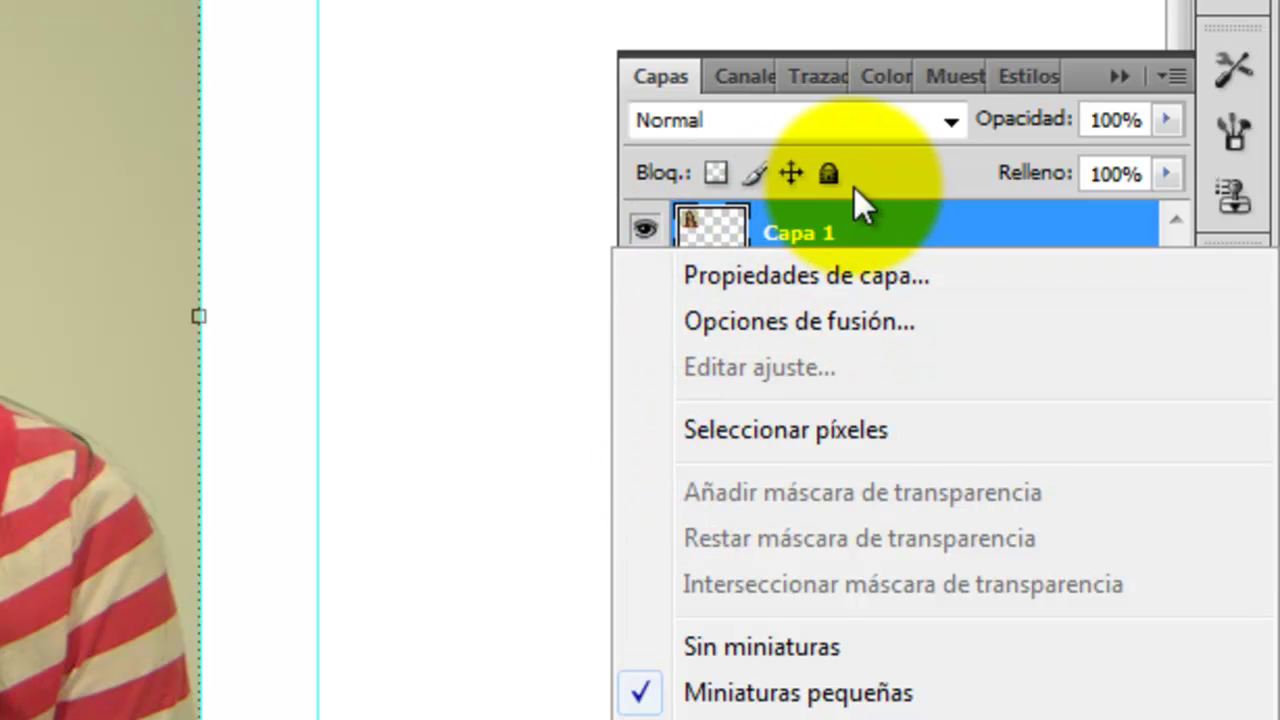
right_click(843, 218)
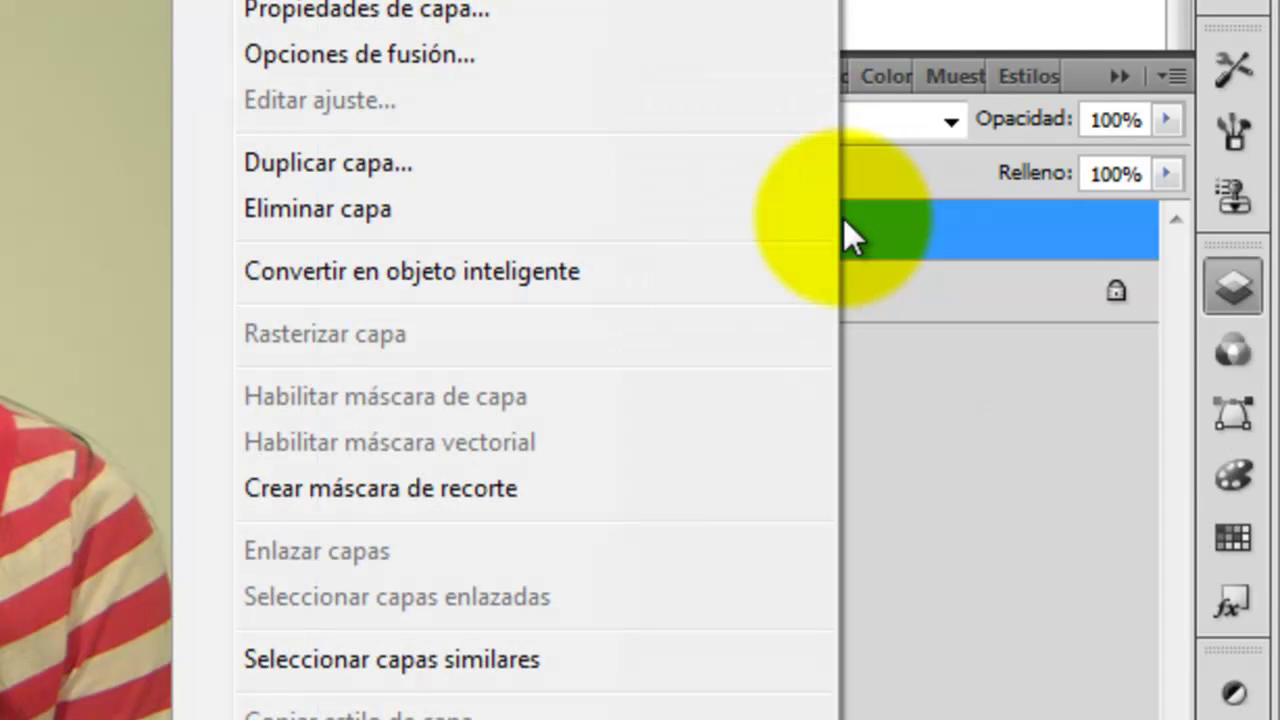
click(554, 275)
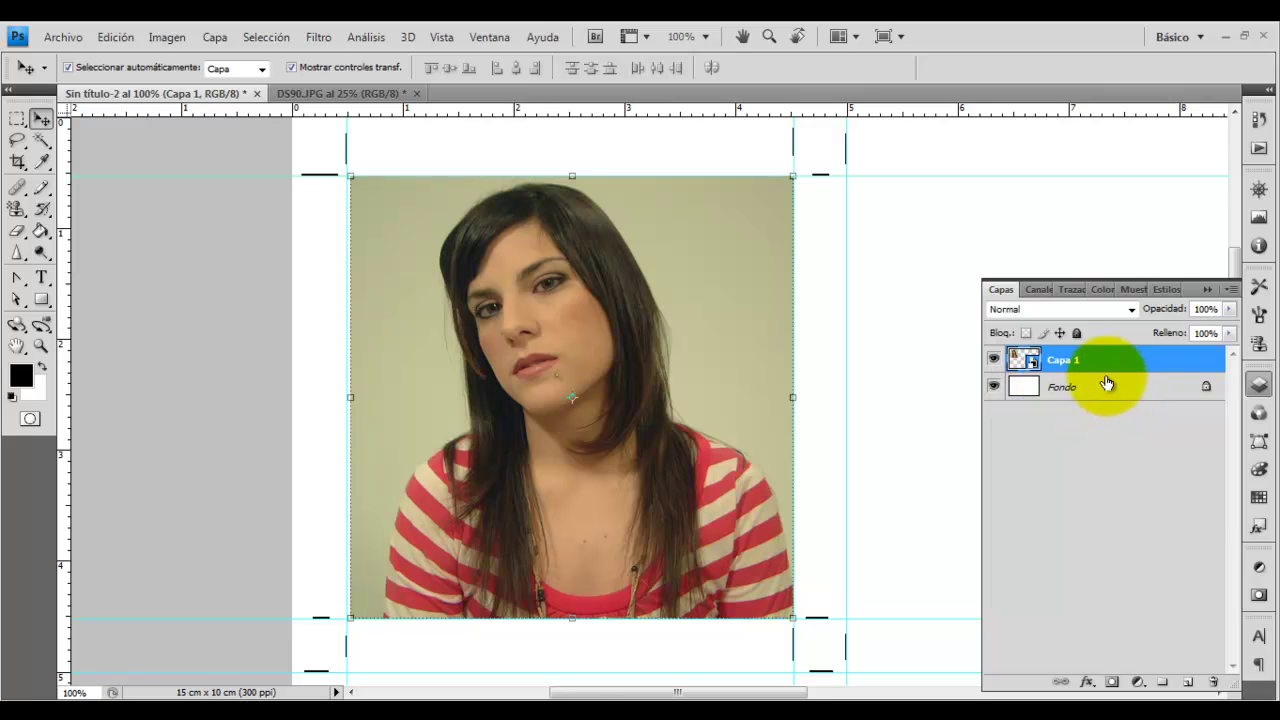
Make three copies of Capa 1 and drag the top copy right beside the original.
key(ctrl+j)
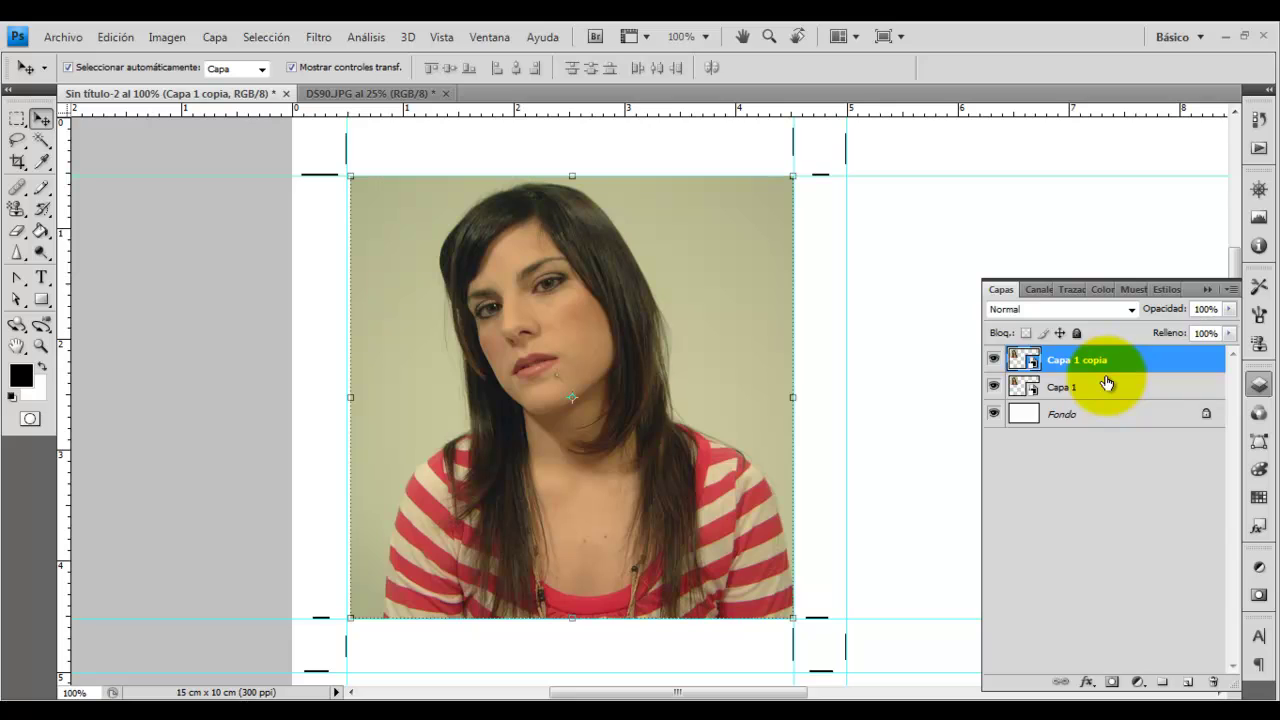
key(ctrl+j)
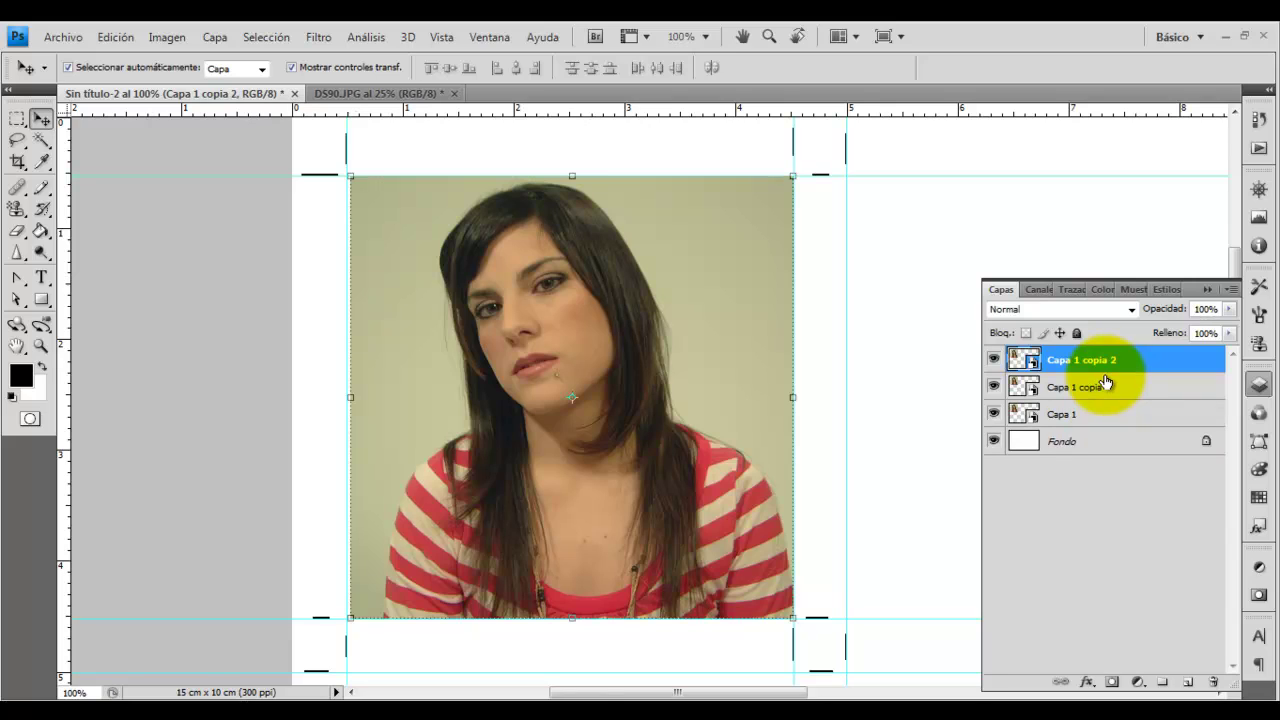
key(ctrl+j)
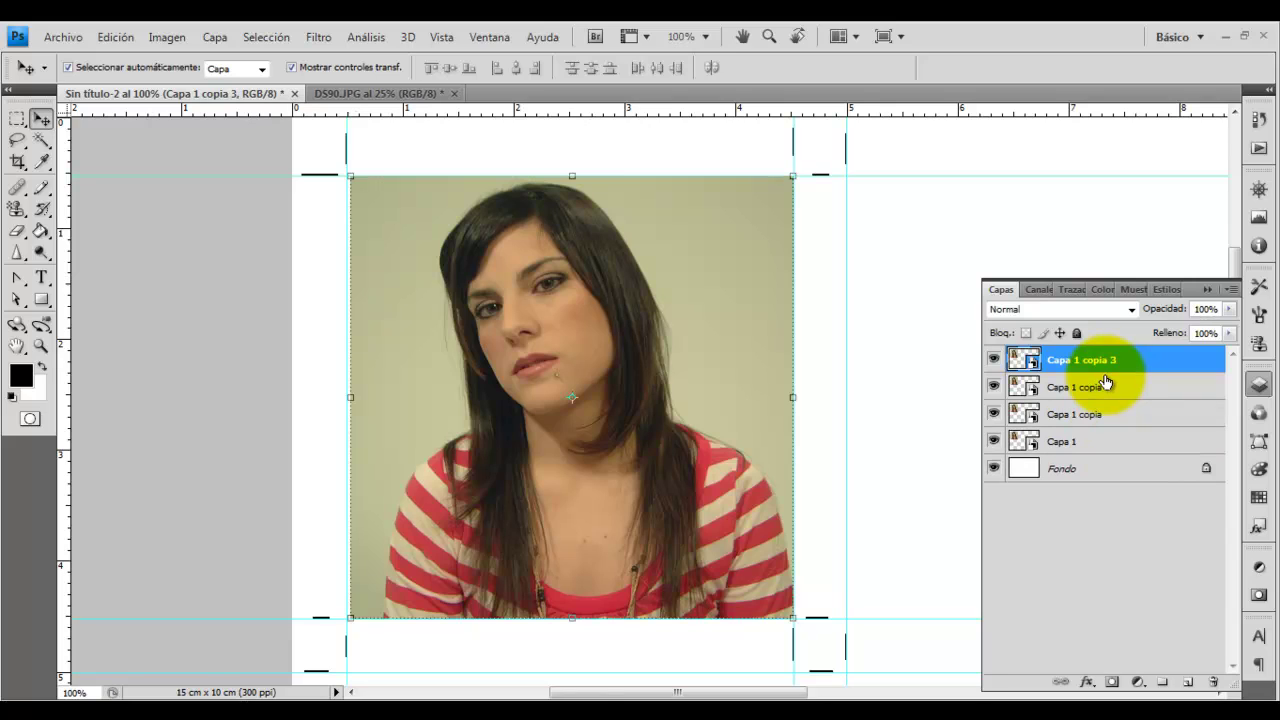
mouse_move(662, 290)
mouse_down()
mouse_move(808, 312)
mouse_move(1120, 282)
mouse_up()
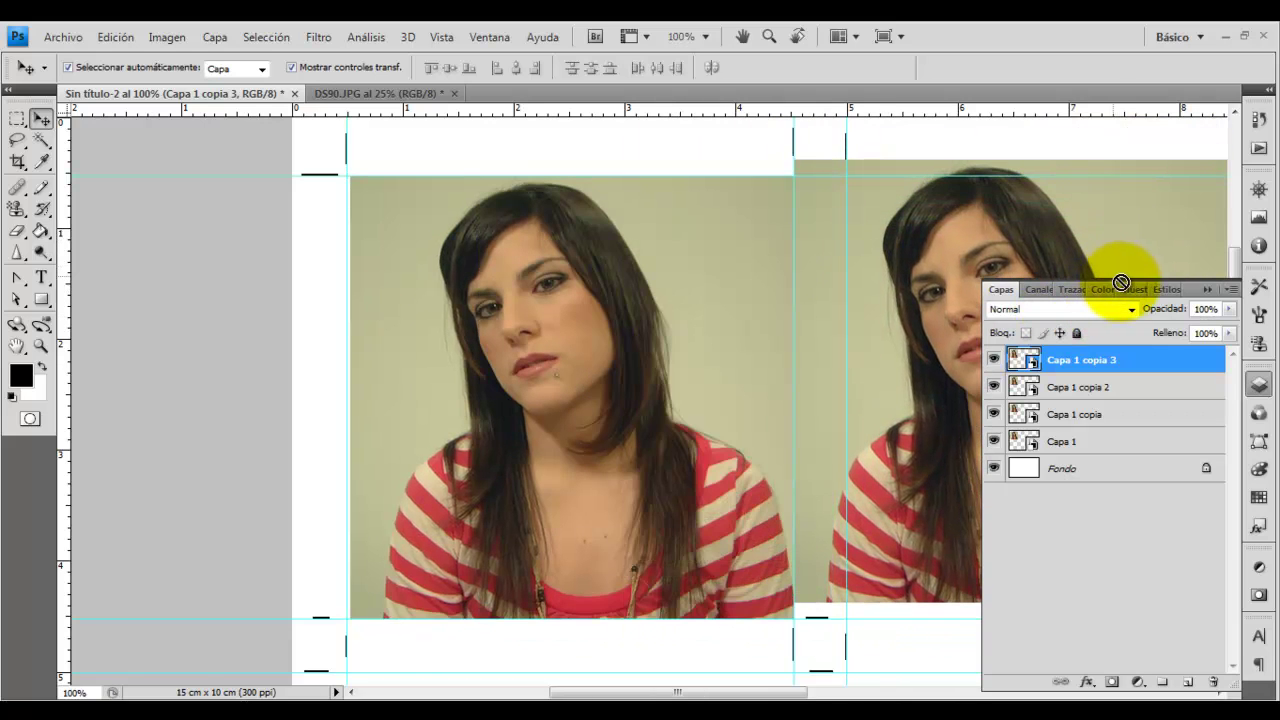
mouse_move(1120, 282)
mouse_down()
mouse_move(1153, 285)
mouse_move(1142, 280)
mouse_up()
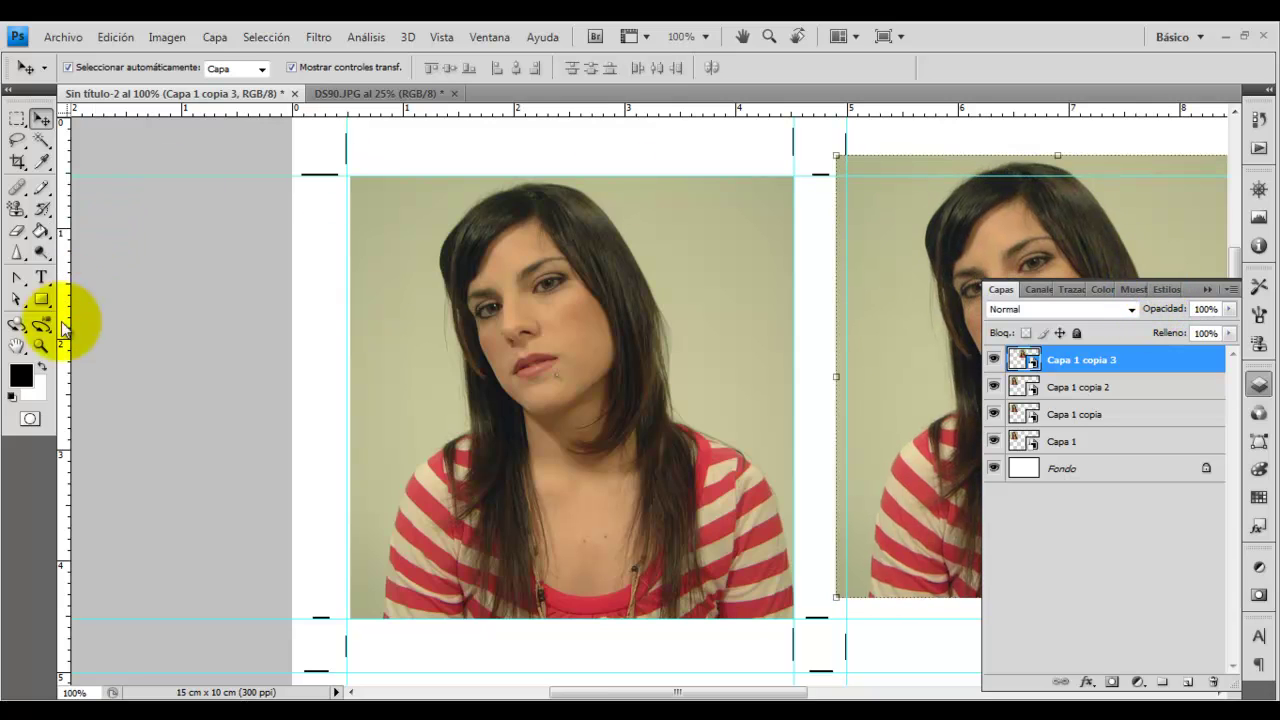
click(41, 346)
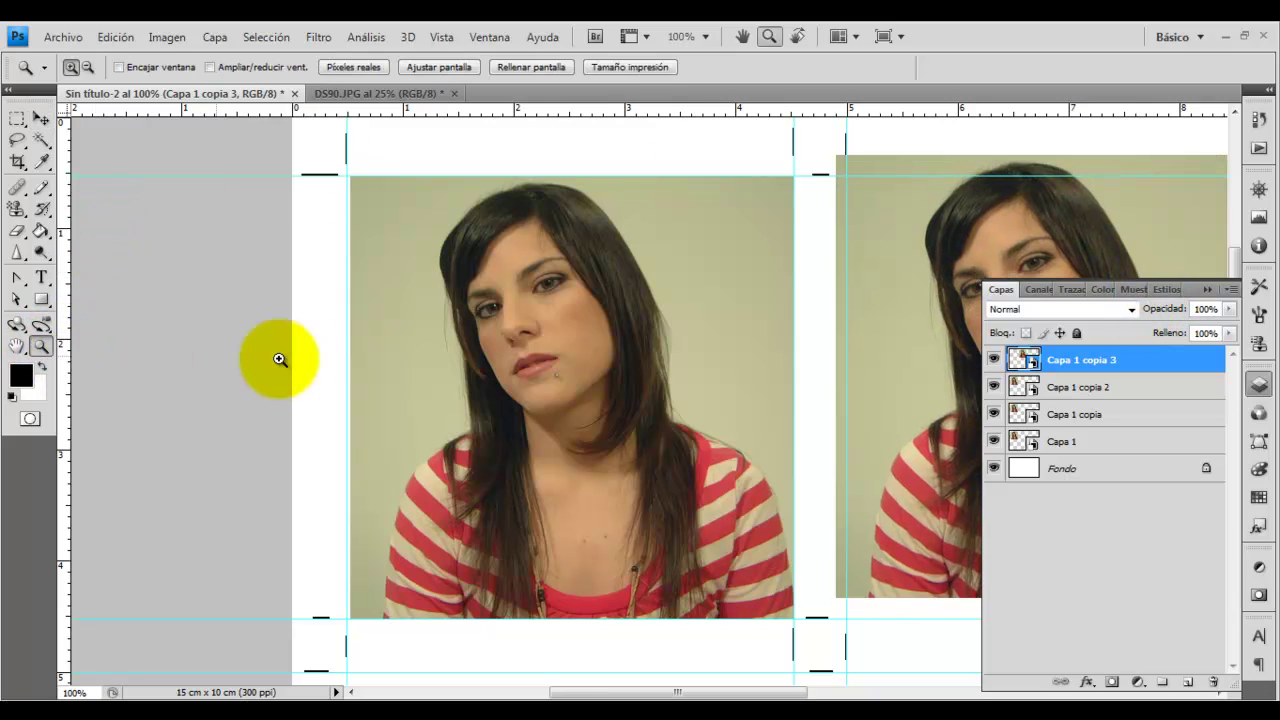
Snap the right portrait to the guides and place a copy in the second row.
alt+click(369, 332)
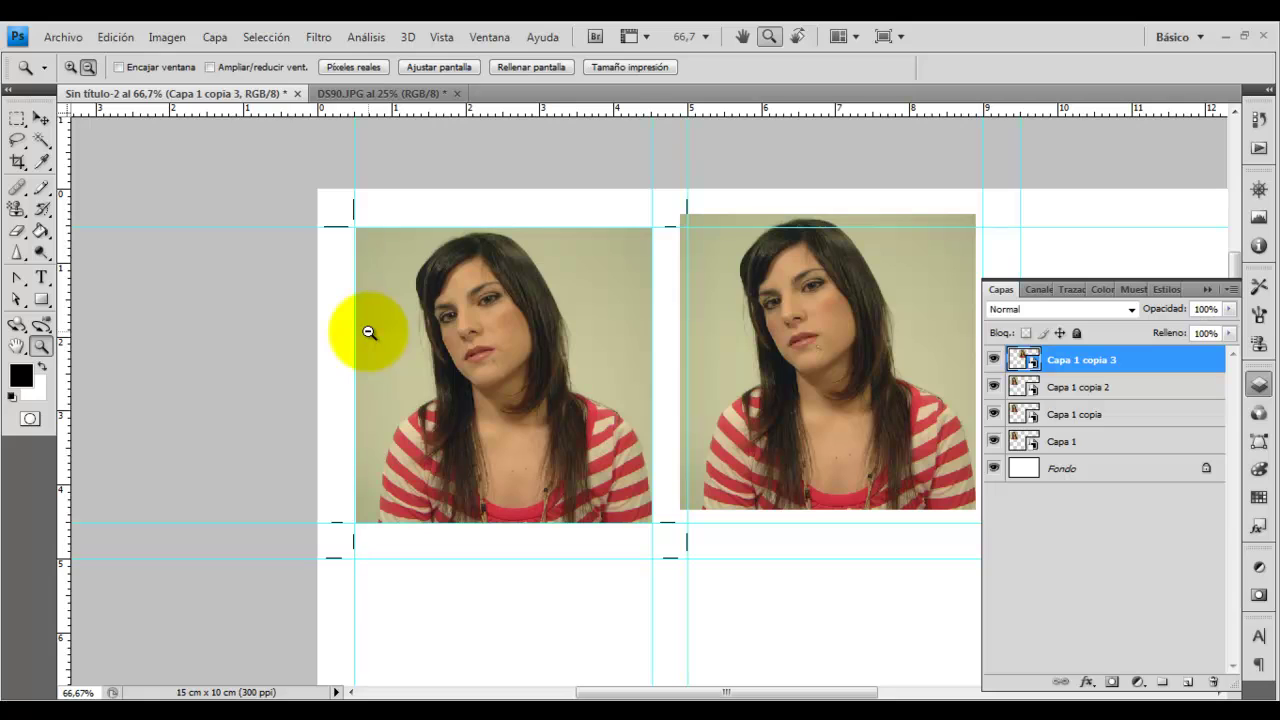
click(41, 118)
drag(780, 300, 797, 321)
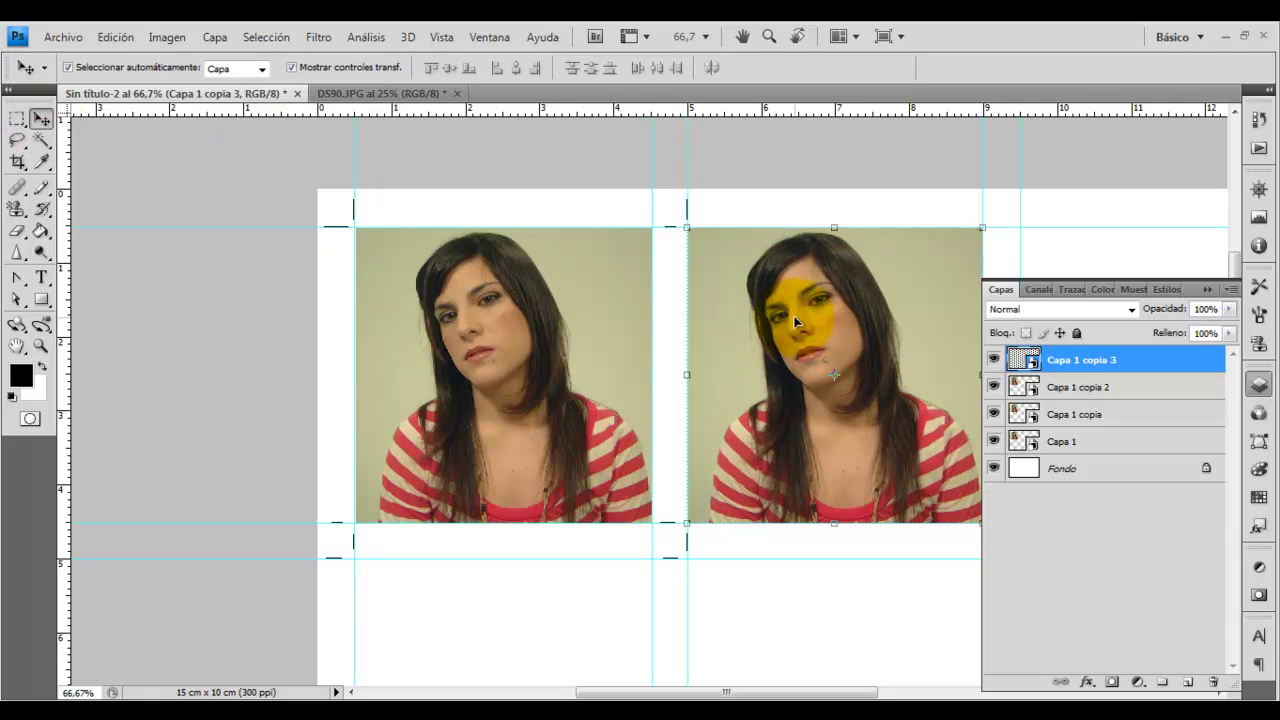
drag(577, 315, 580, 645)
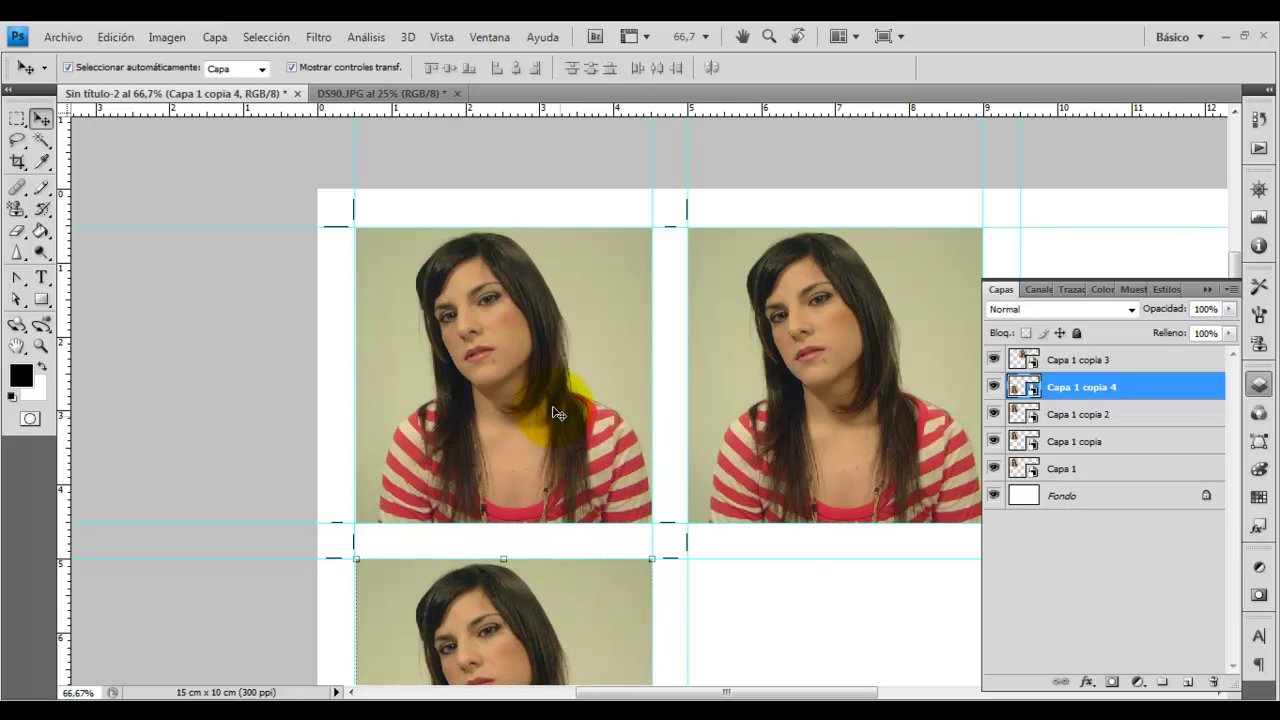
drag(551, 414, 887, 642)
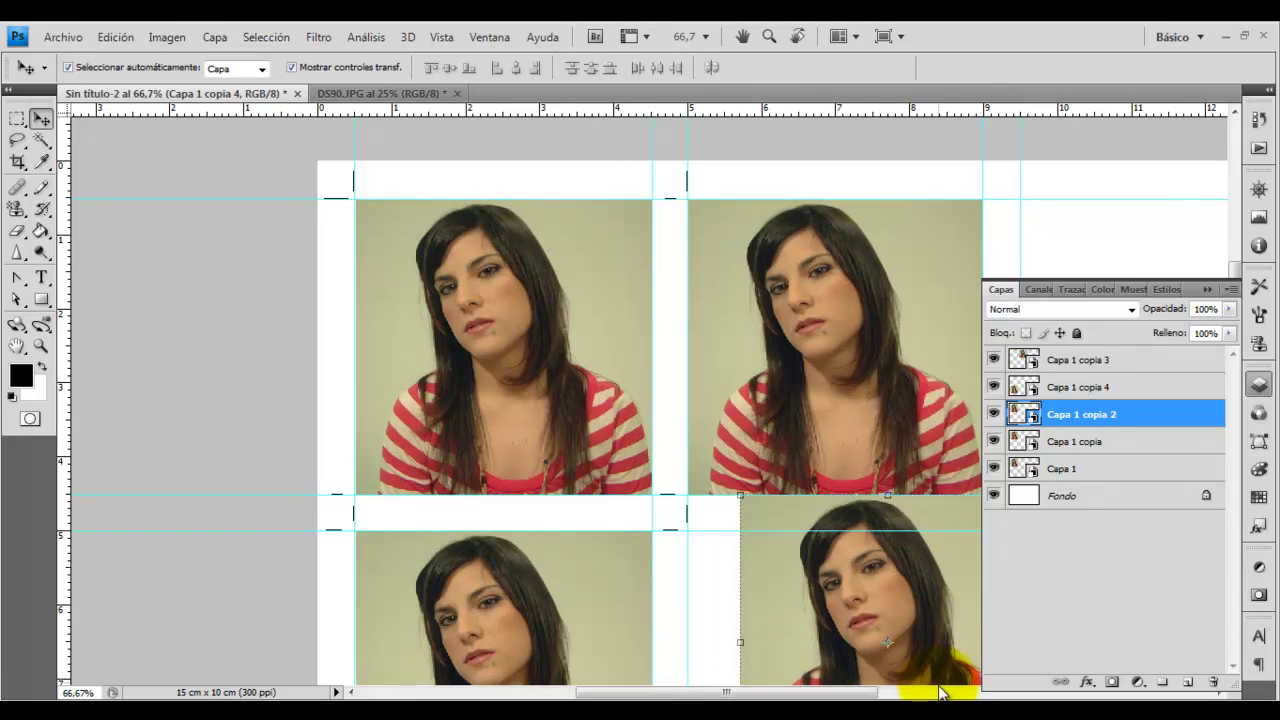
mouse_move(884, 565)
mouse_down()
mouse_move(843, 585)
mouse_move(744, 566)
mouse_up()
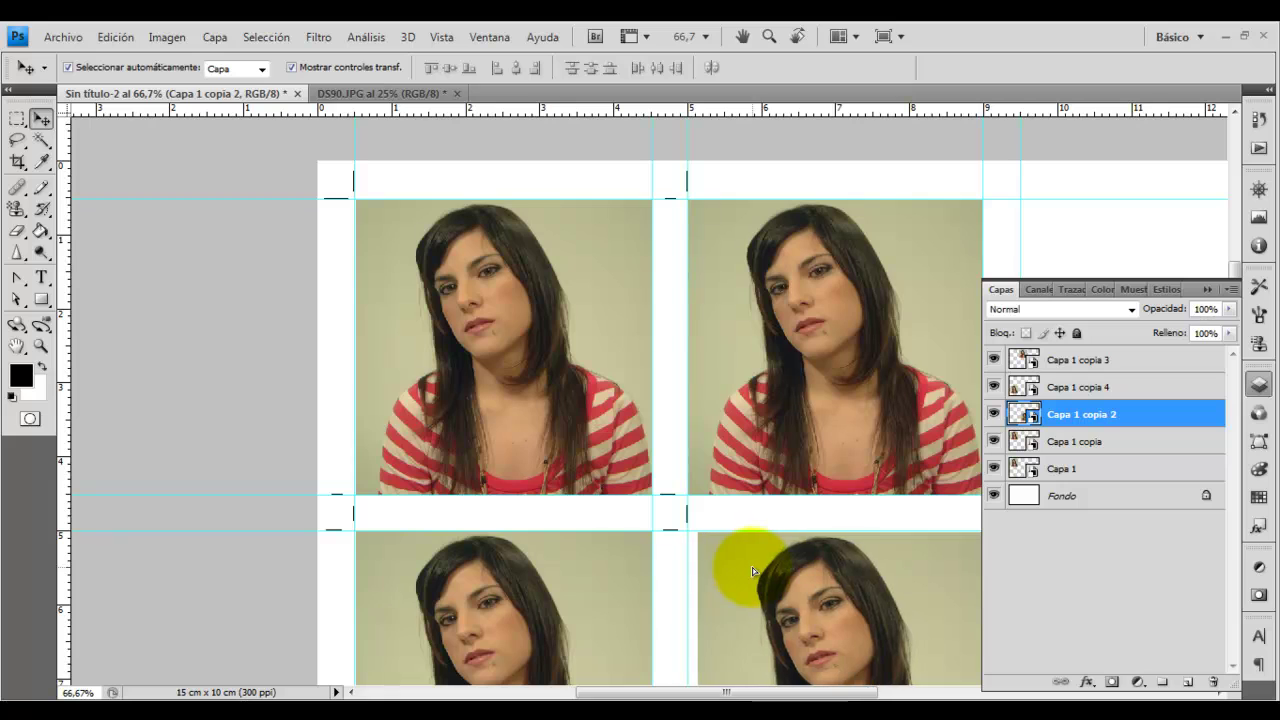
drag(500, 290, 1173, 271)
key(ctrl+z)
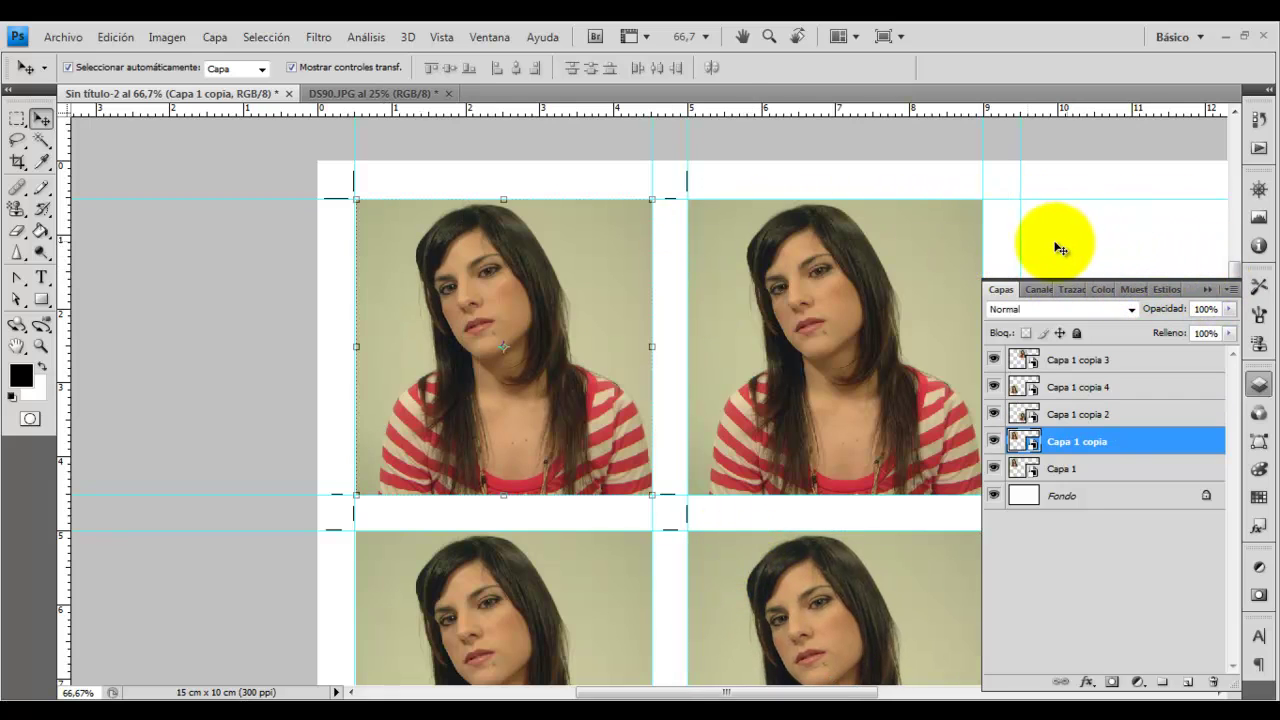
Fill the top-right cell, then duplicate that copy into the bottom-right cell.
click(41, 346)
alt+click(348, 431)
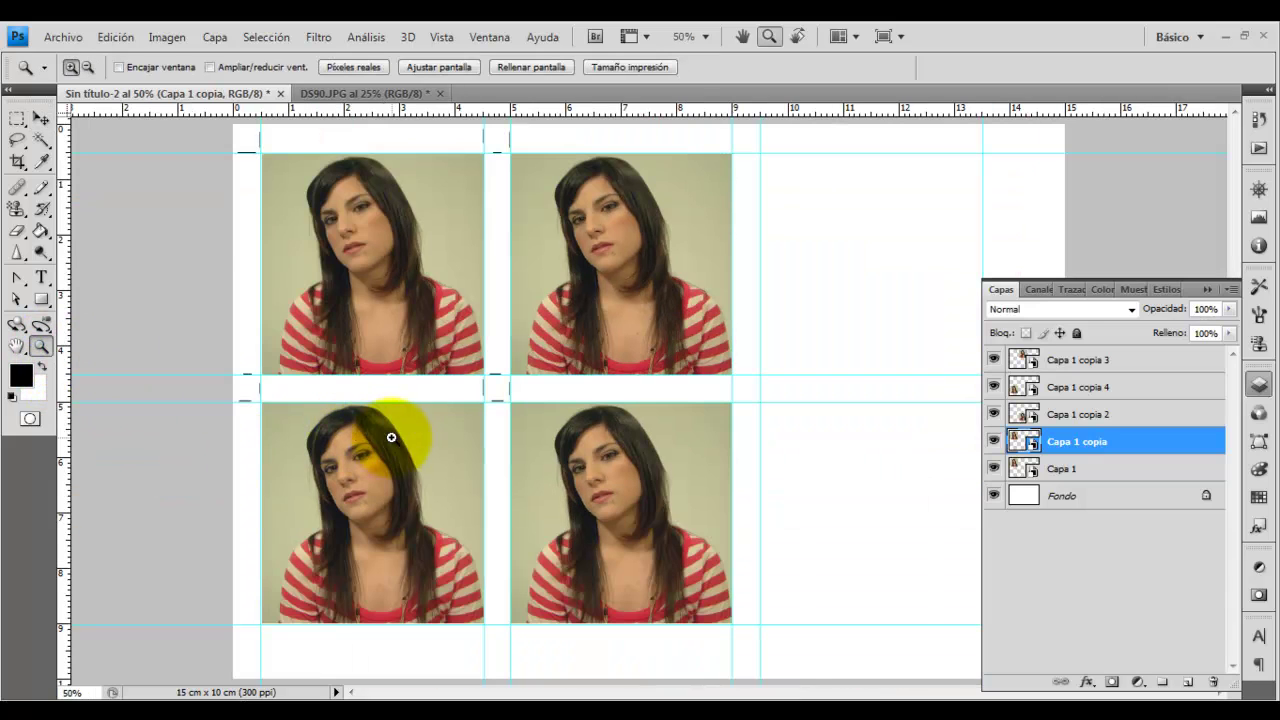
click(40, 118)
drag(389, 317, 885, 317)
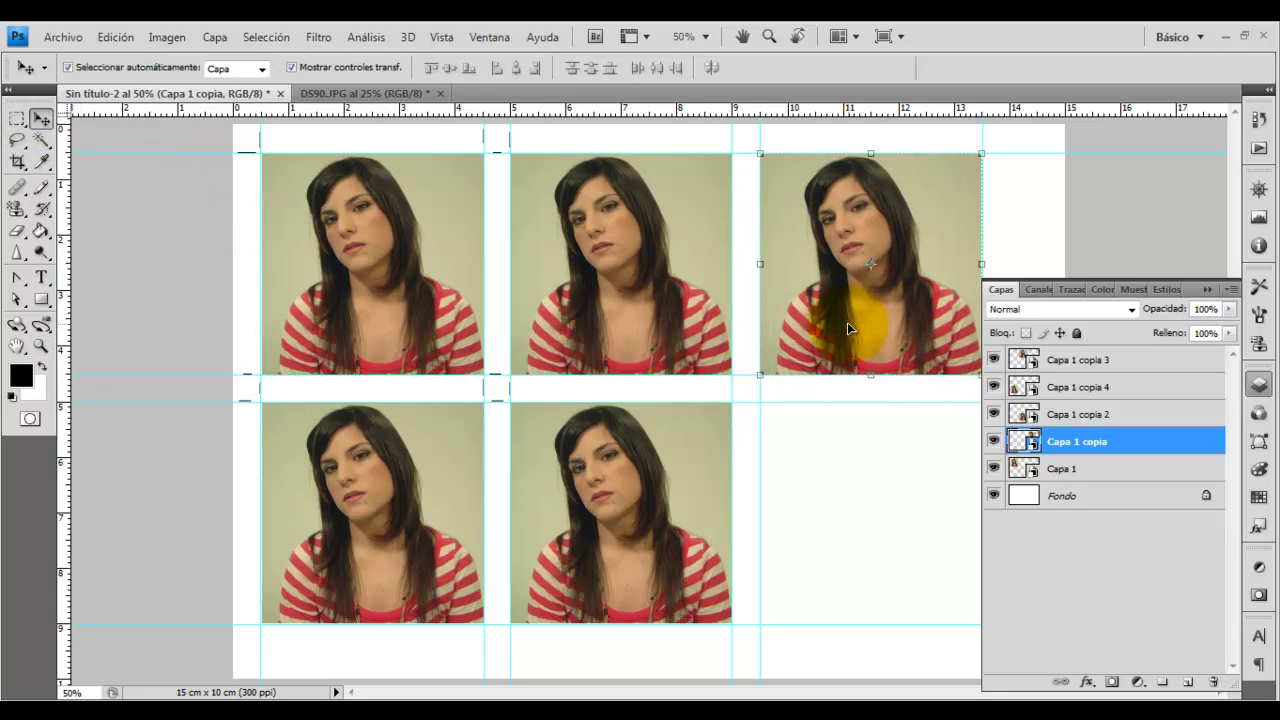
key(ctrl+j)
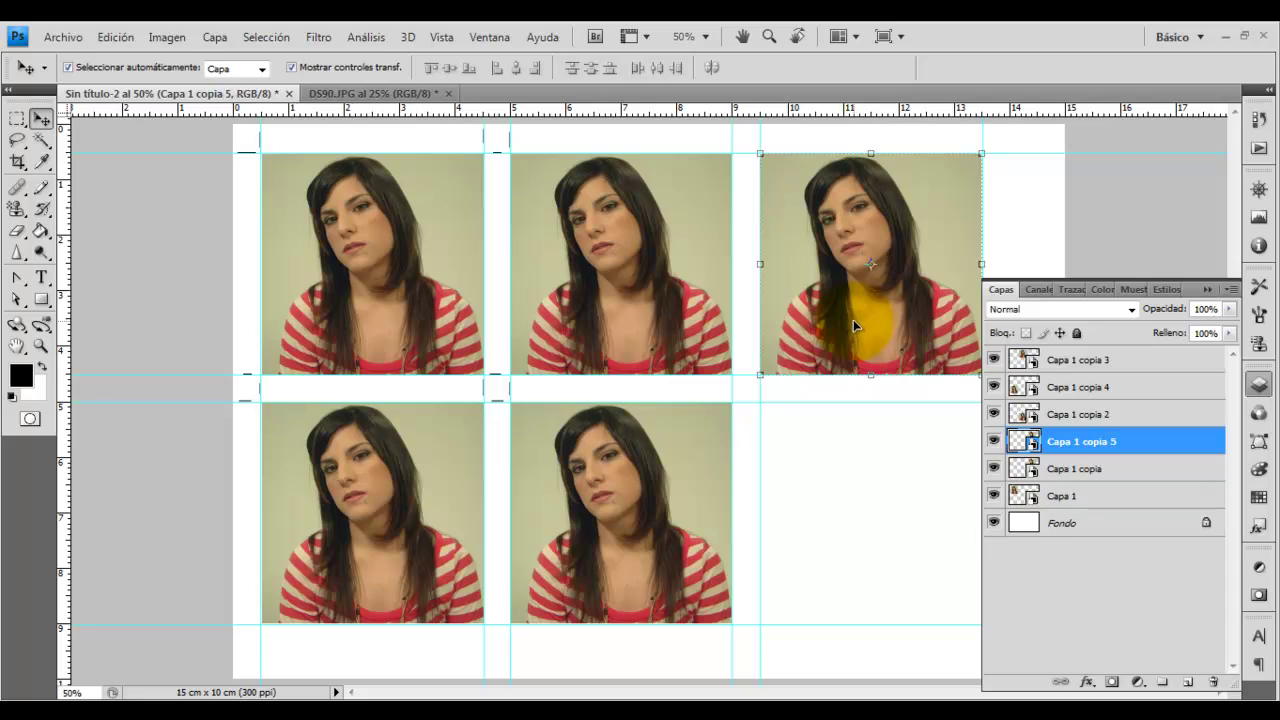
drag(853, 319, 879, 575)
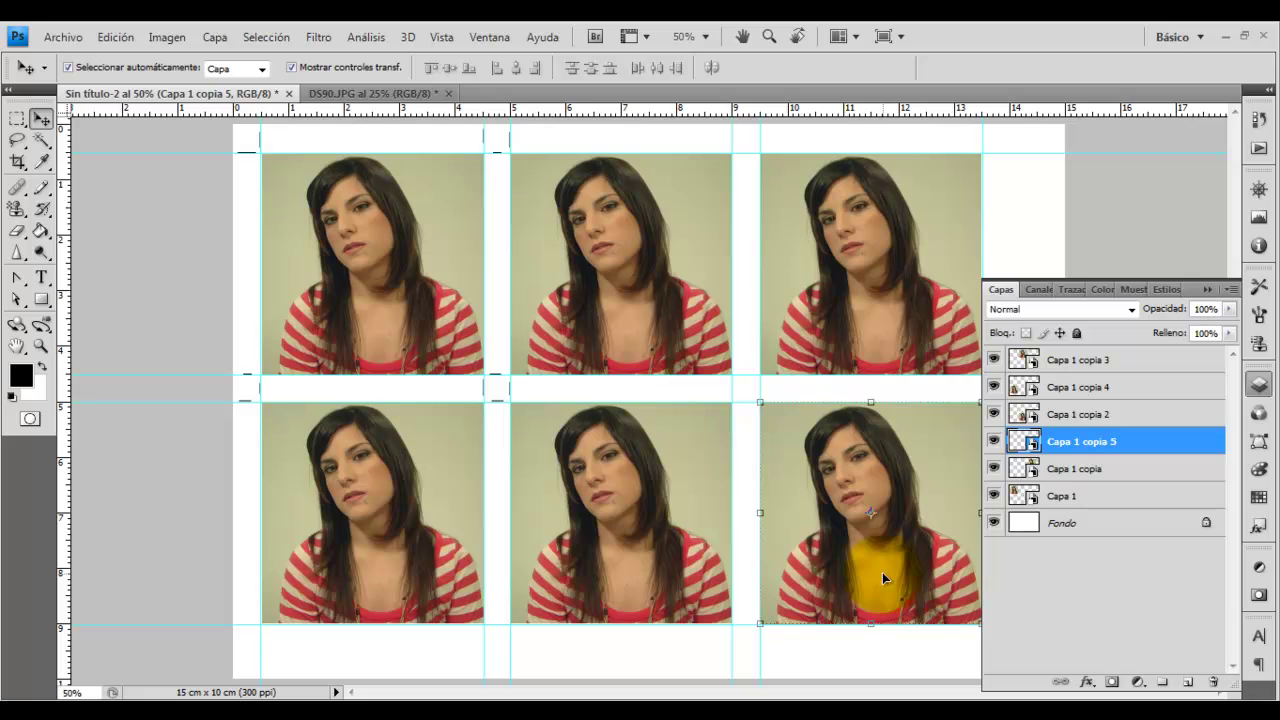
Desaturate Capa 1's smart-object contents and save, turning all six sheet portraits grey.
double_click(1026, 497)
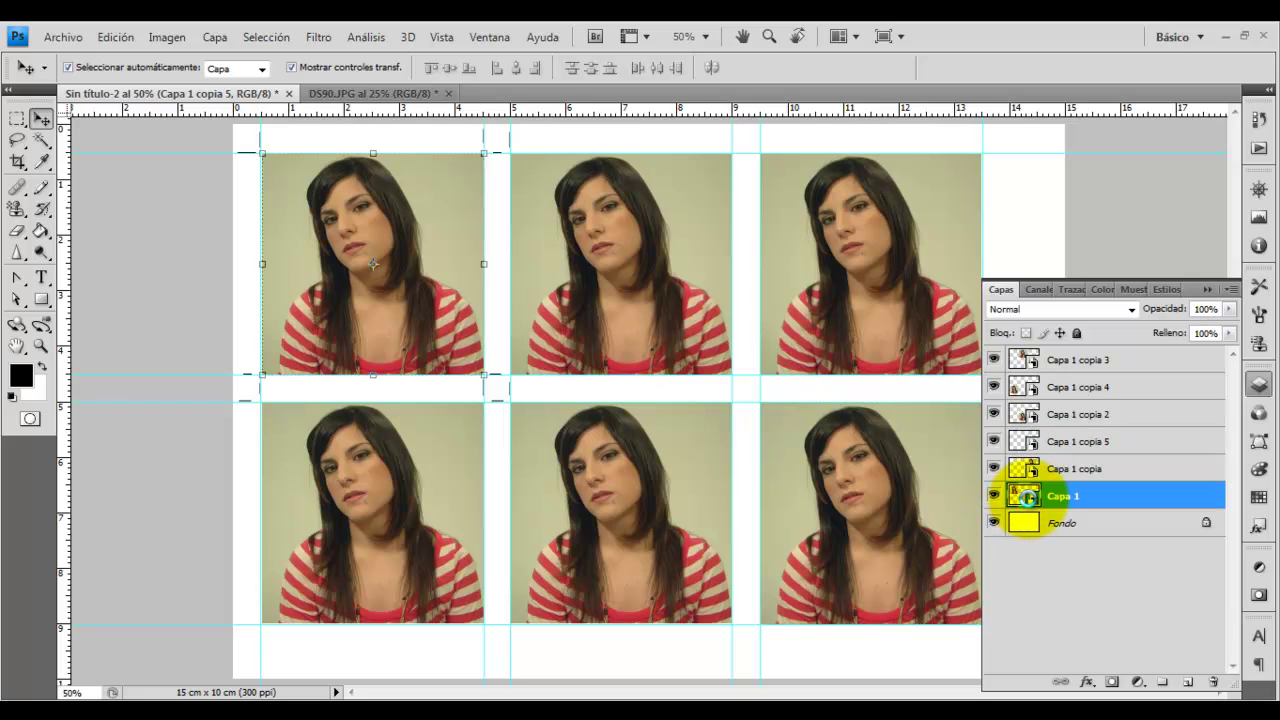
click(685, 333)
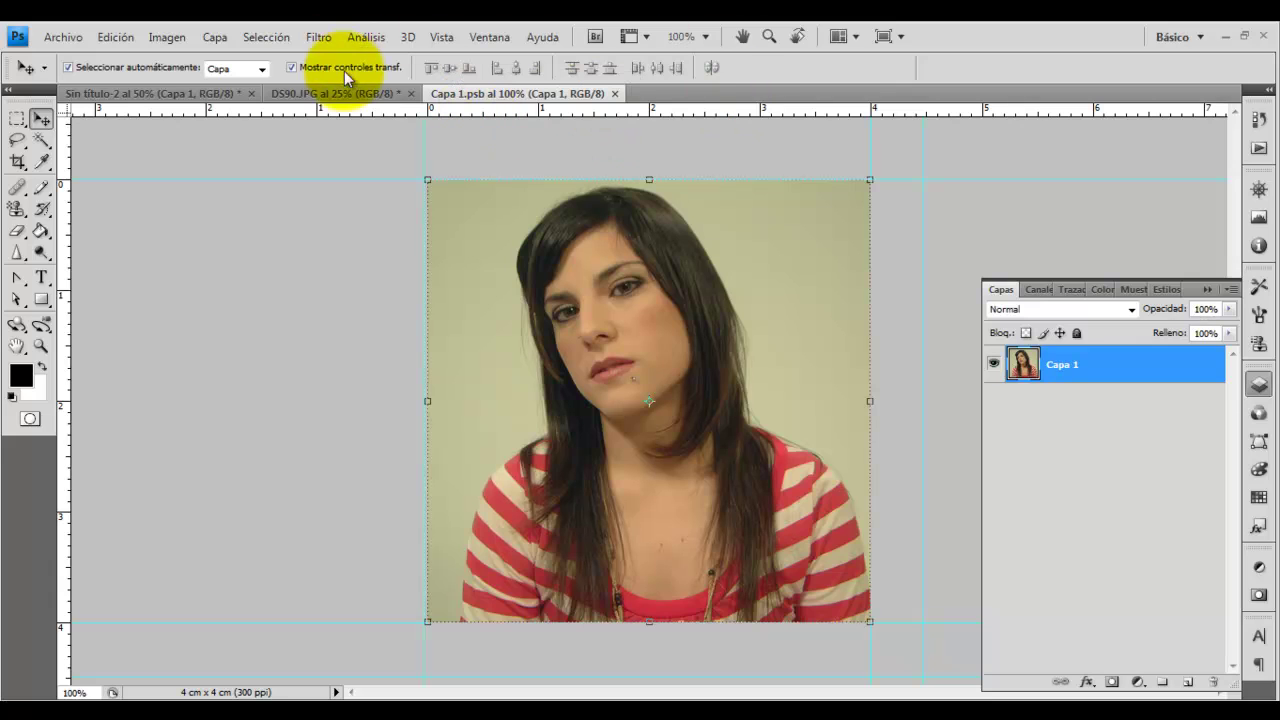
click(172, 40)
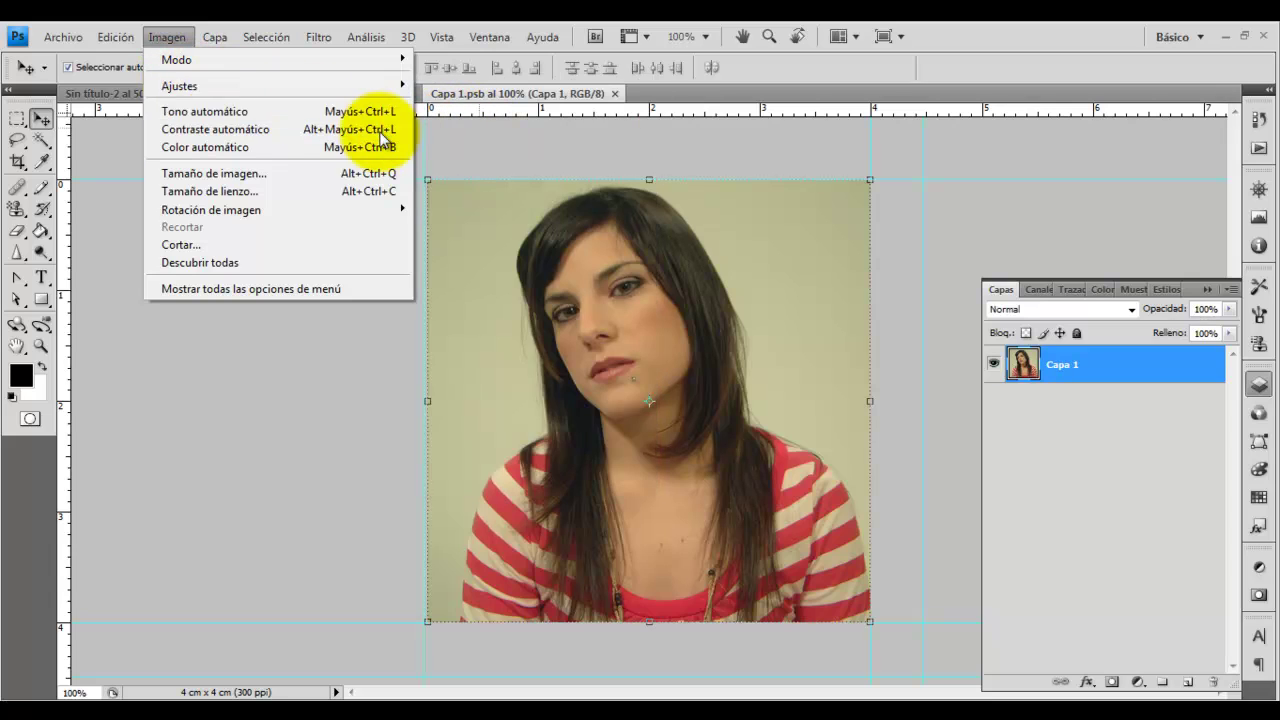
mouse_move(180, 86)
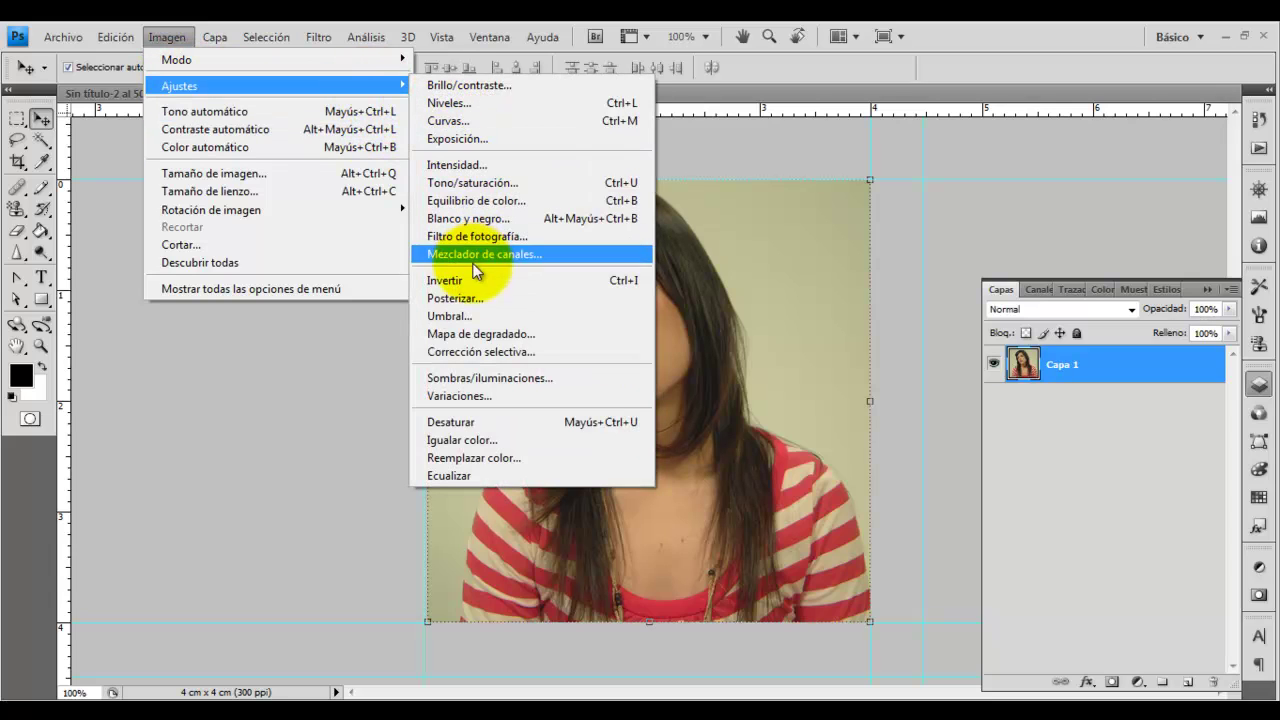
click(465, 421)
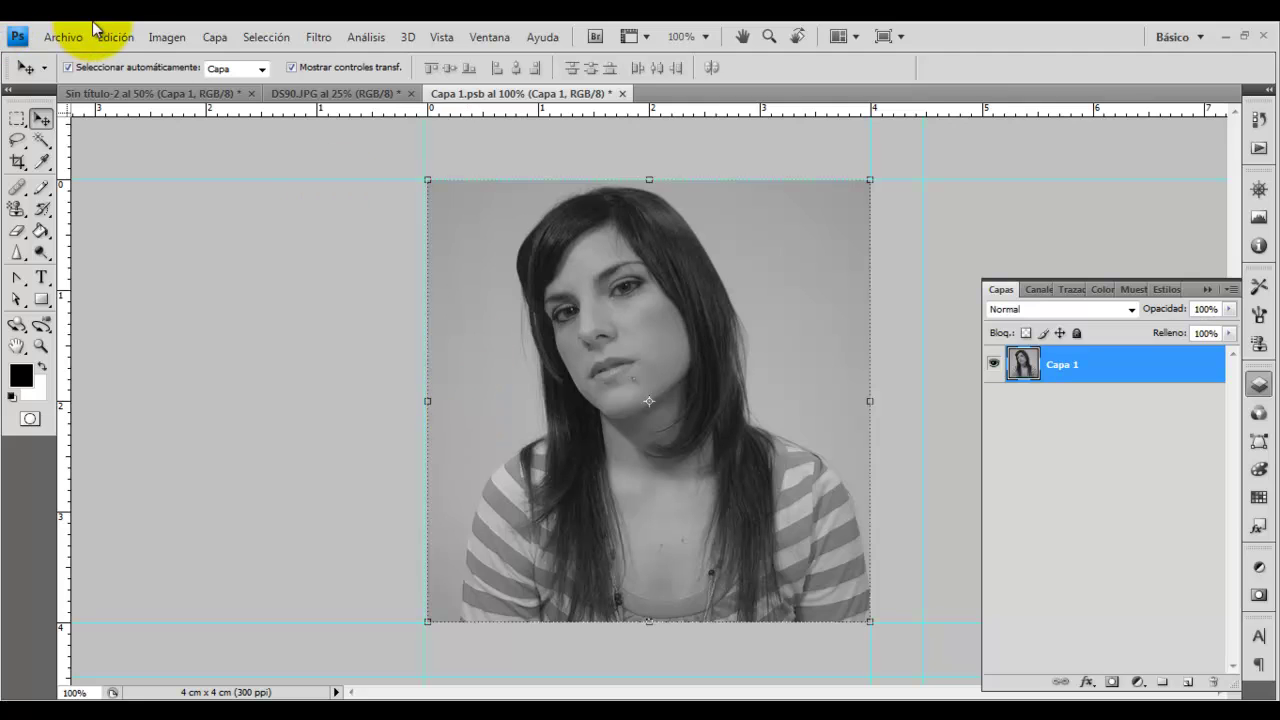
click(64, 38)
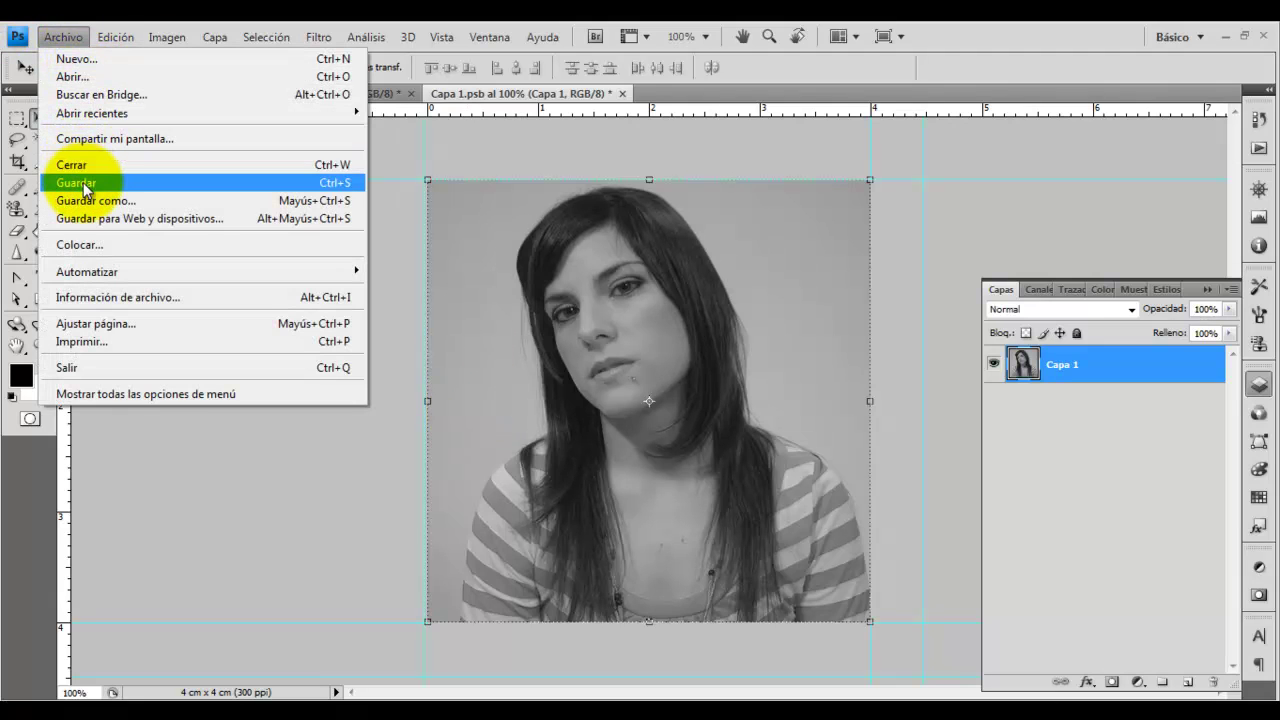
click(82, 184)
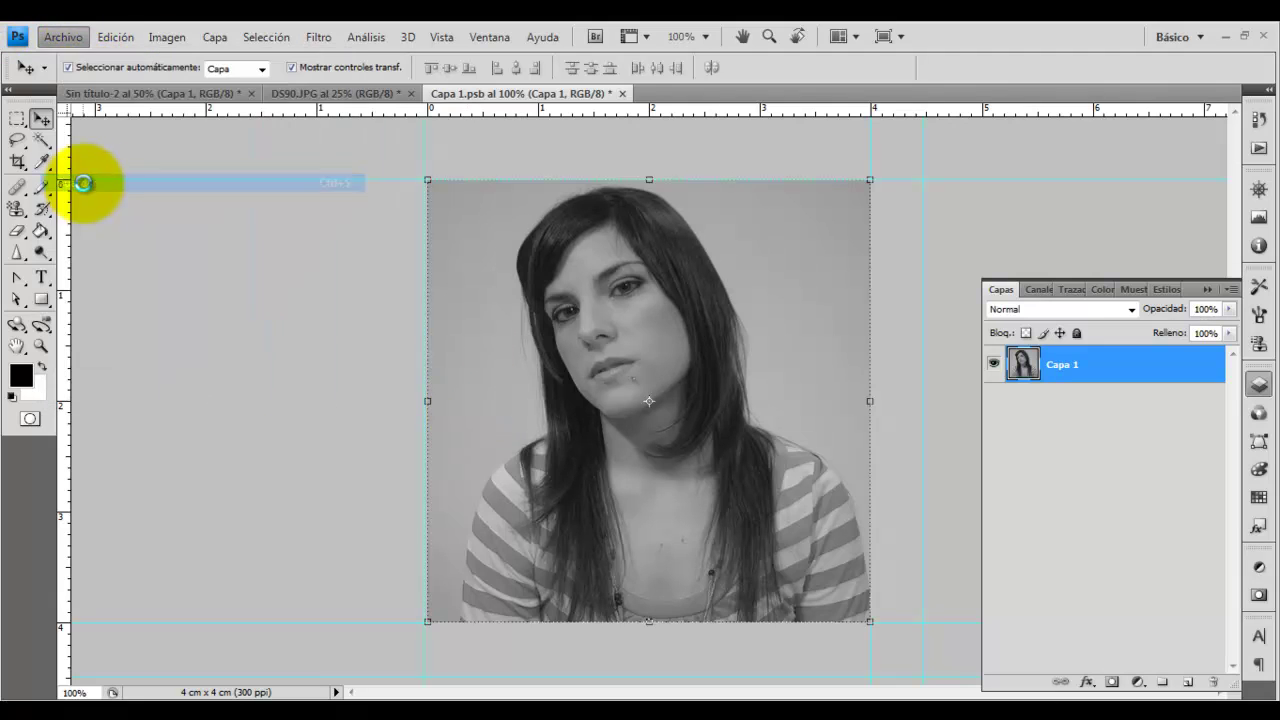
click(185, 93)
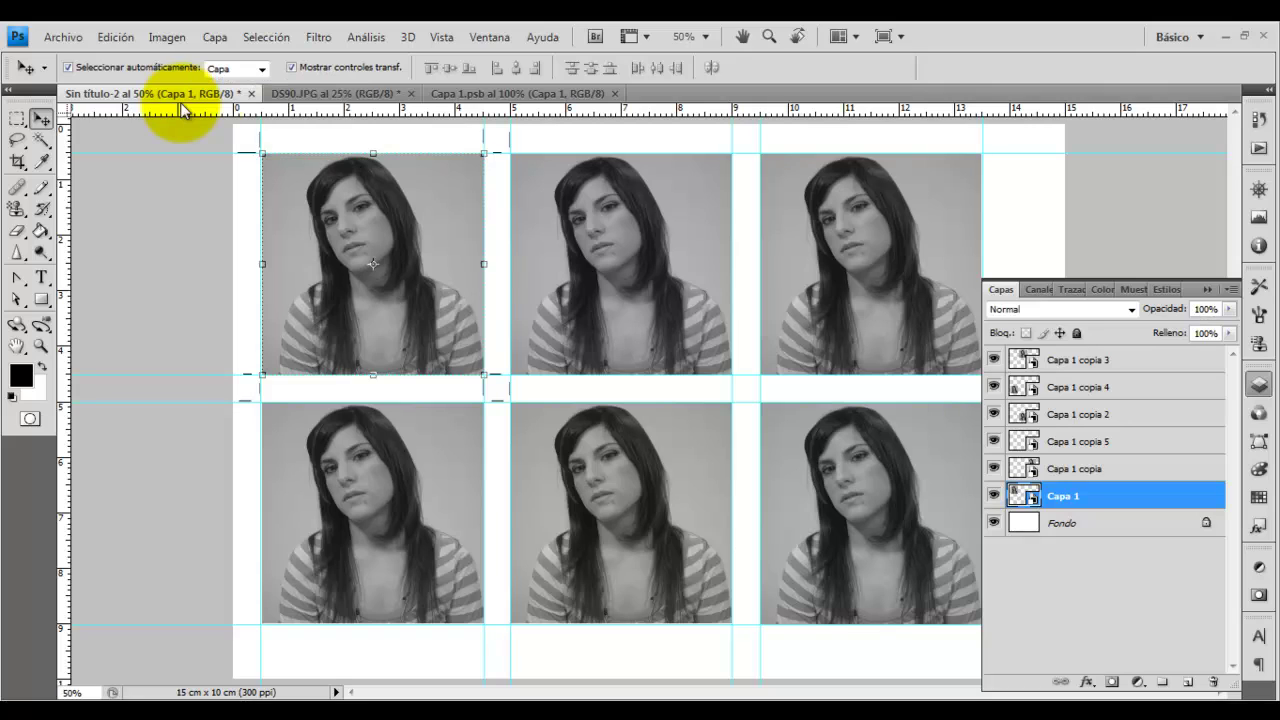
Close DS90.JPG without saving and reopen Capa 1's smart-object contents as Capa 1.psb.
click(482, 94)
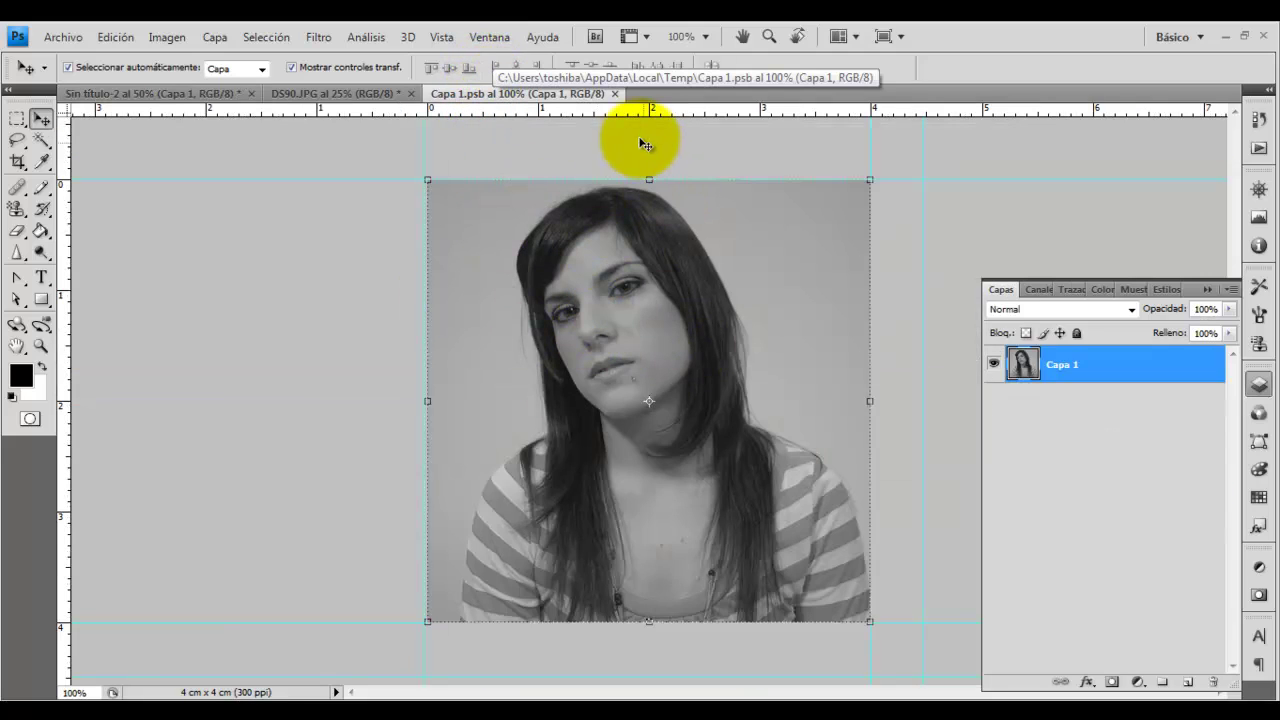
click(615, 94)
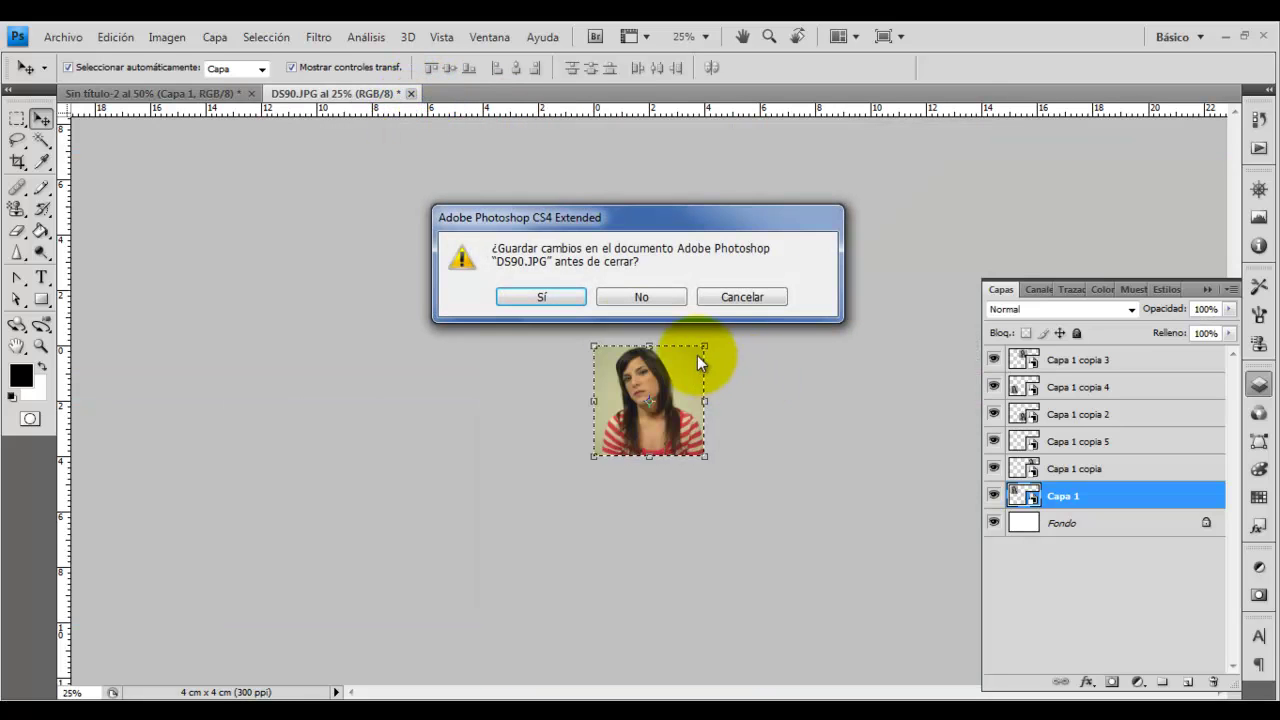
click(642, 300)
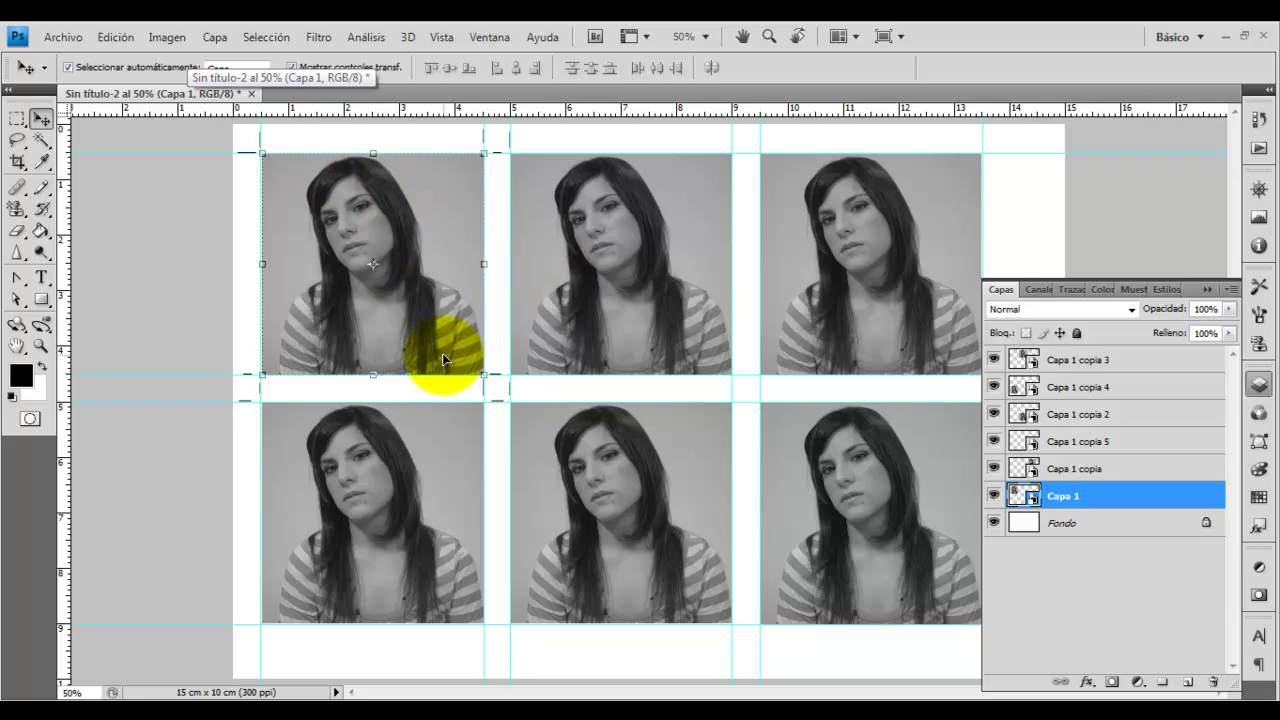
double_click(1025, 496)
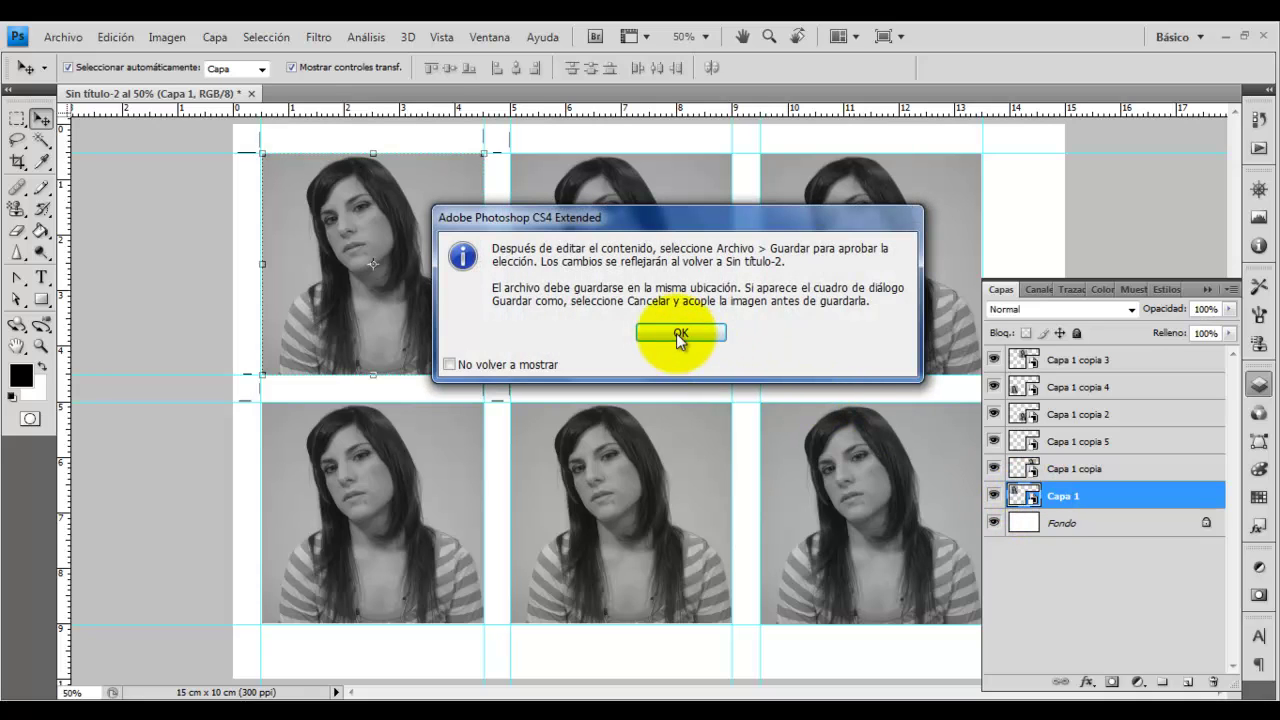
click(676, 333)
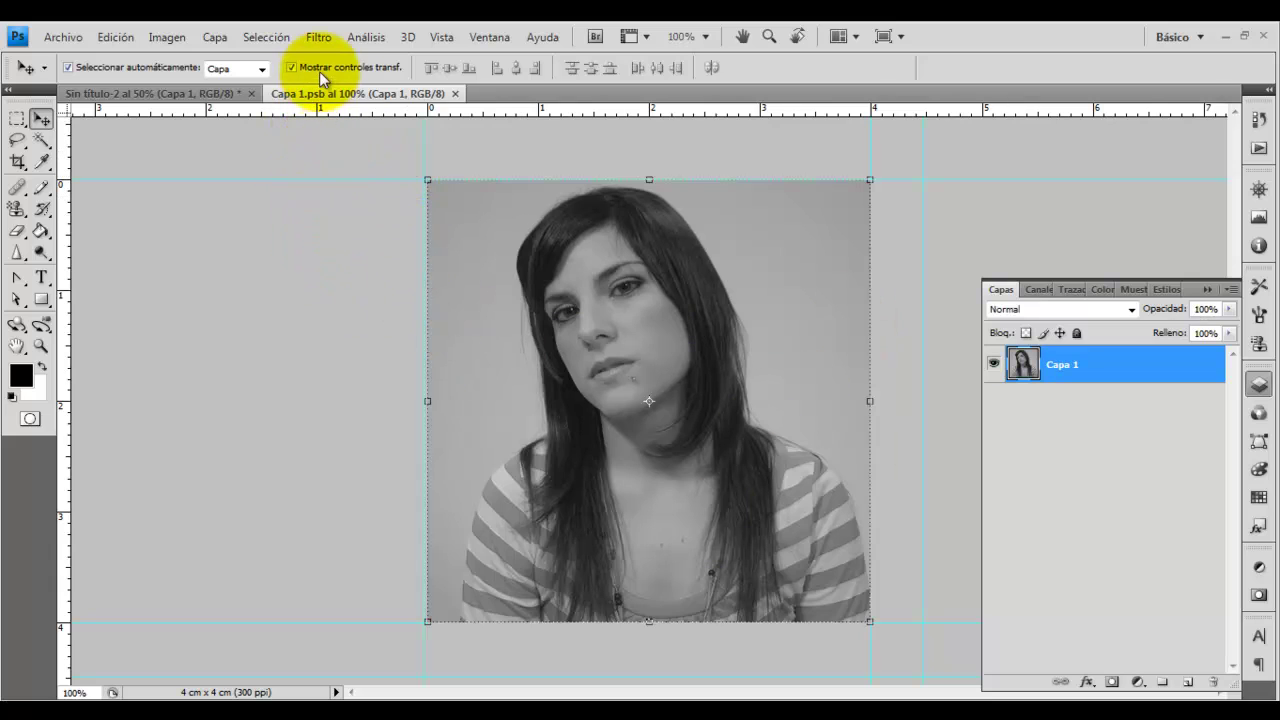
Colorize the smart-object contents red at saturation 25 and save them.
click(1257, 119)
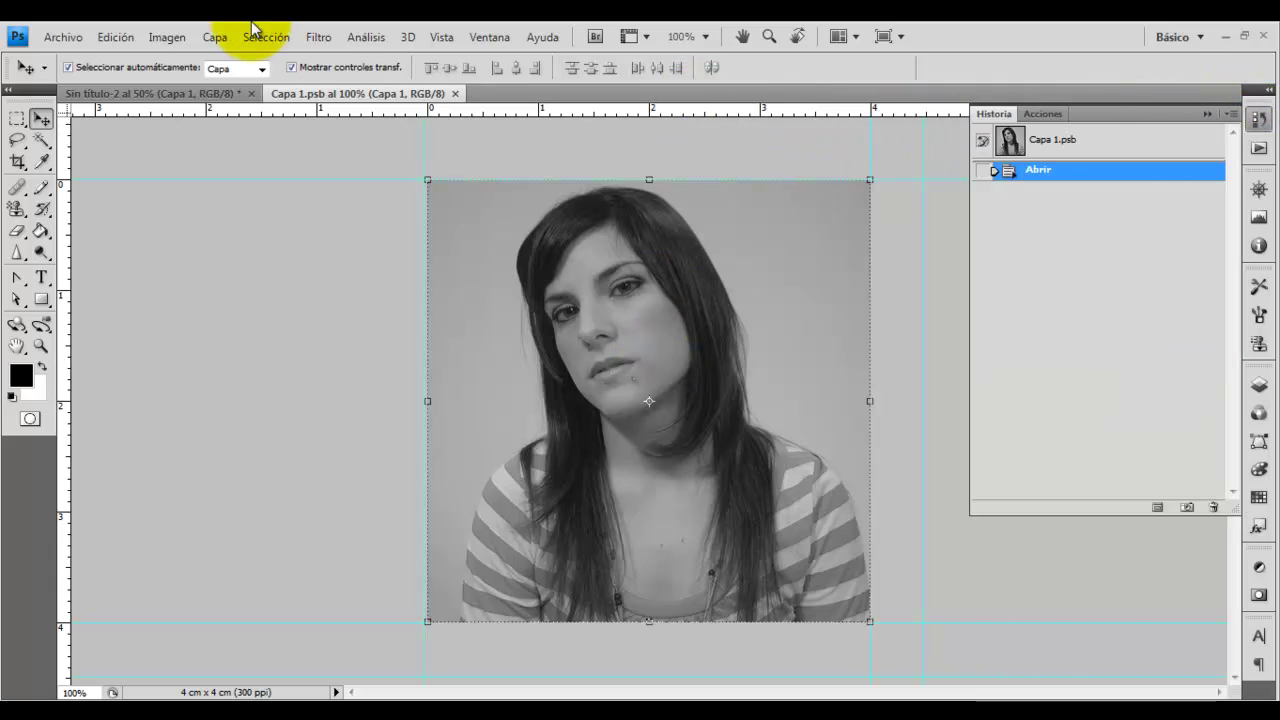
click(167, 37)
mouse_move(180, 86)
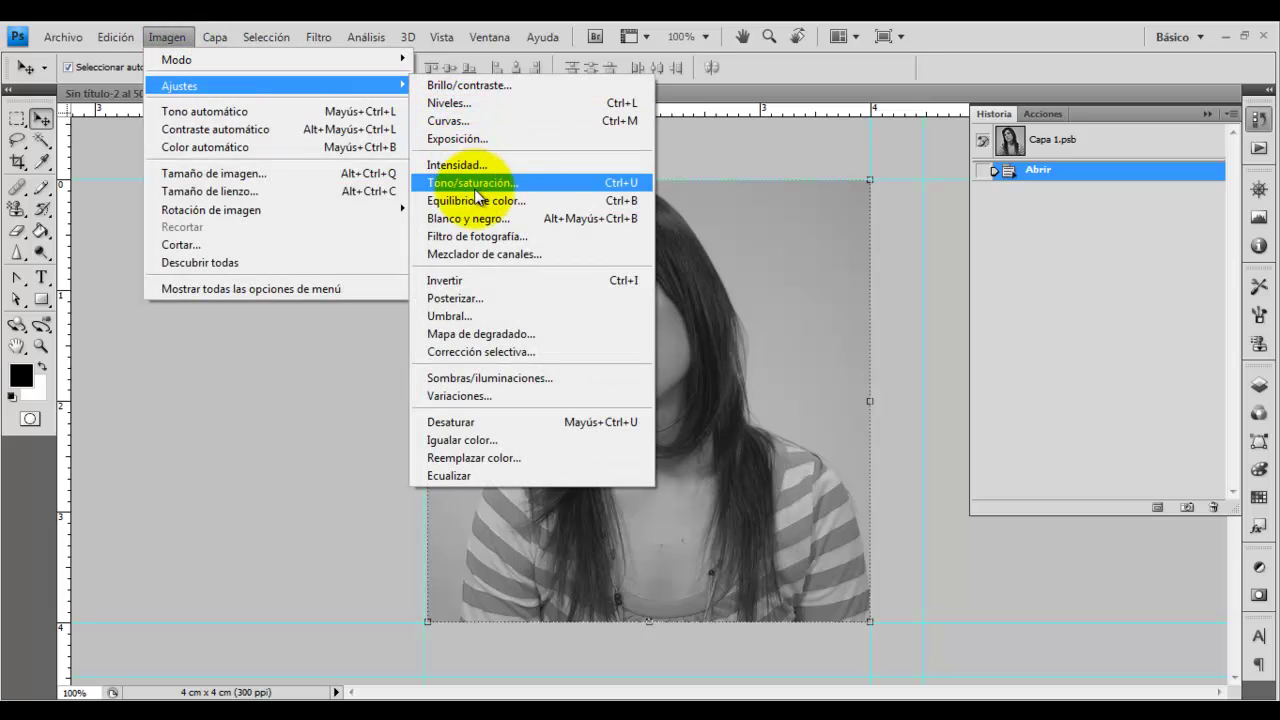
click(475, 190)
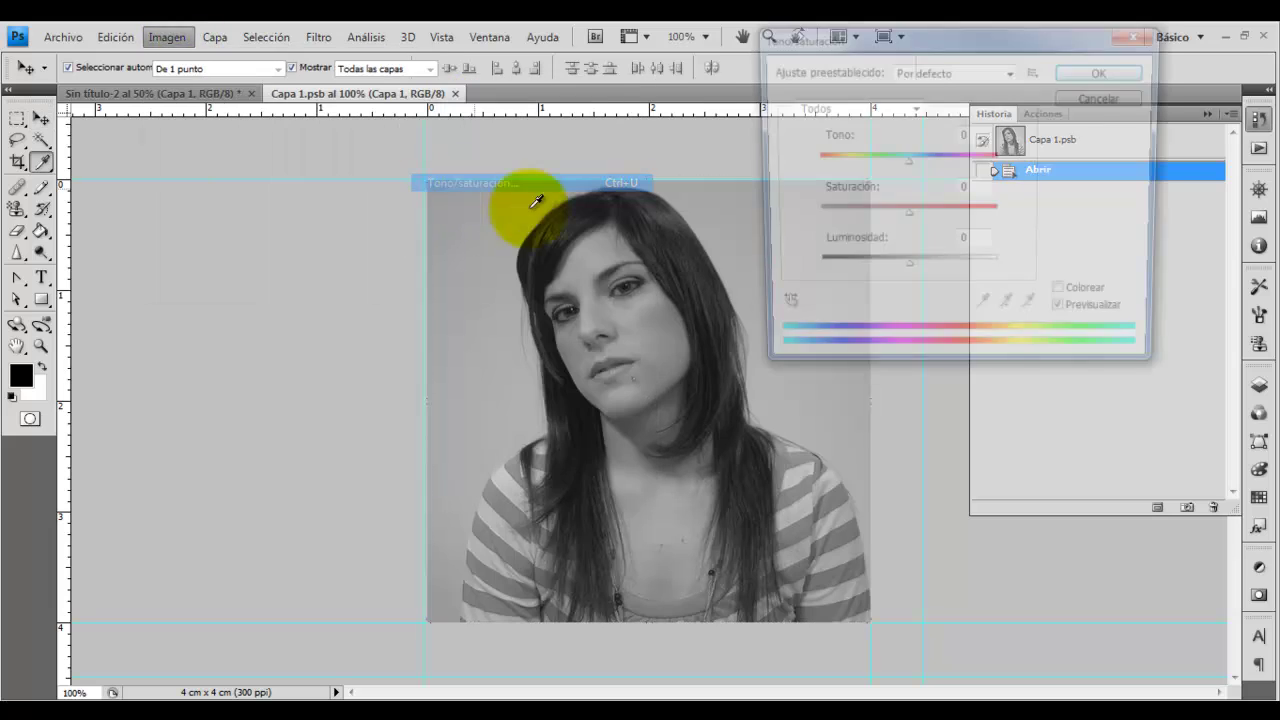
click(1066, 298)
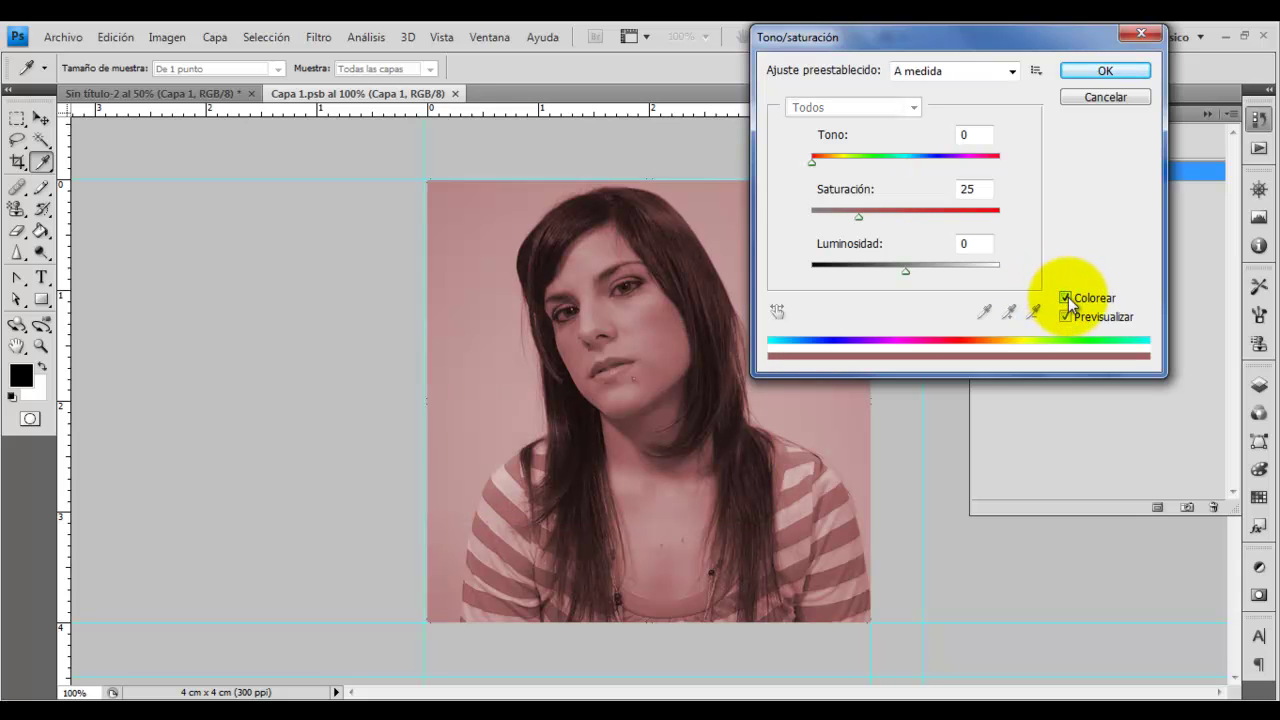
click(1104, 71)
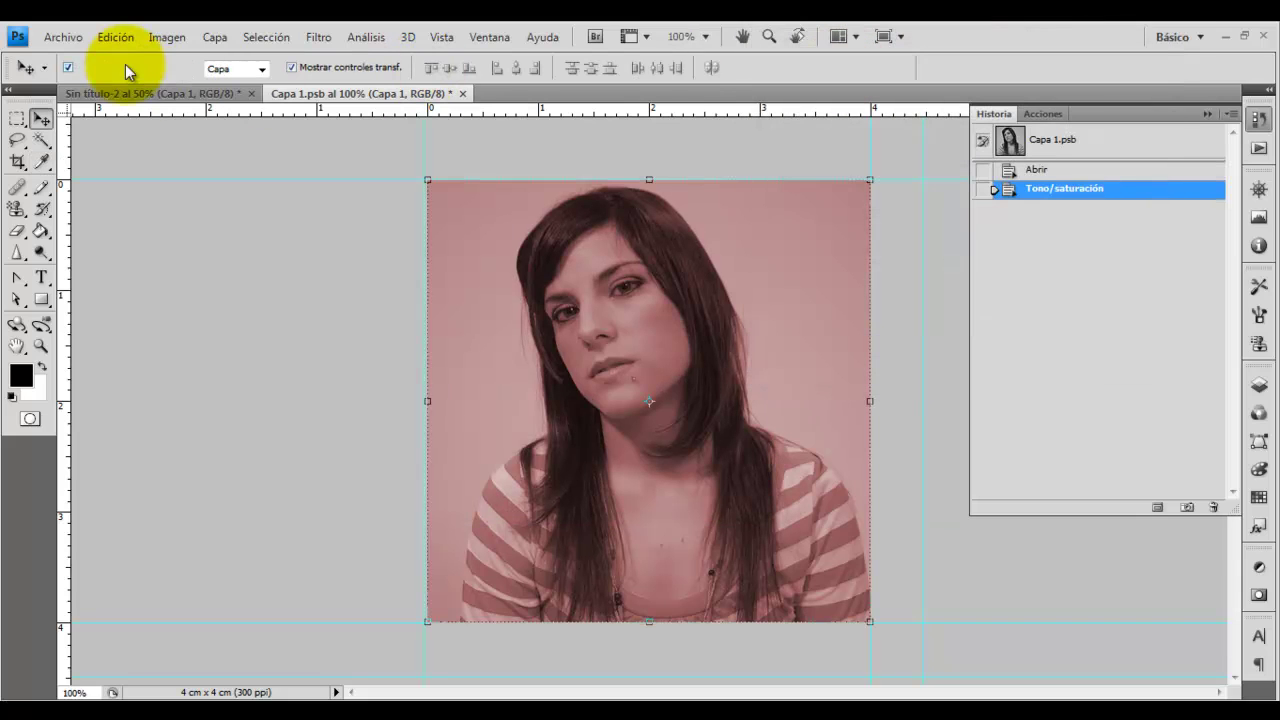
click(62, 37)
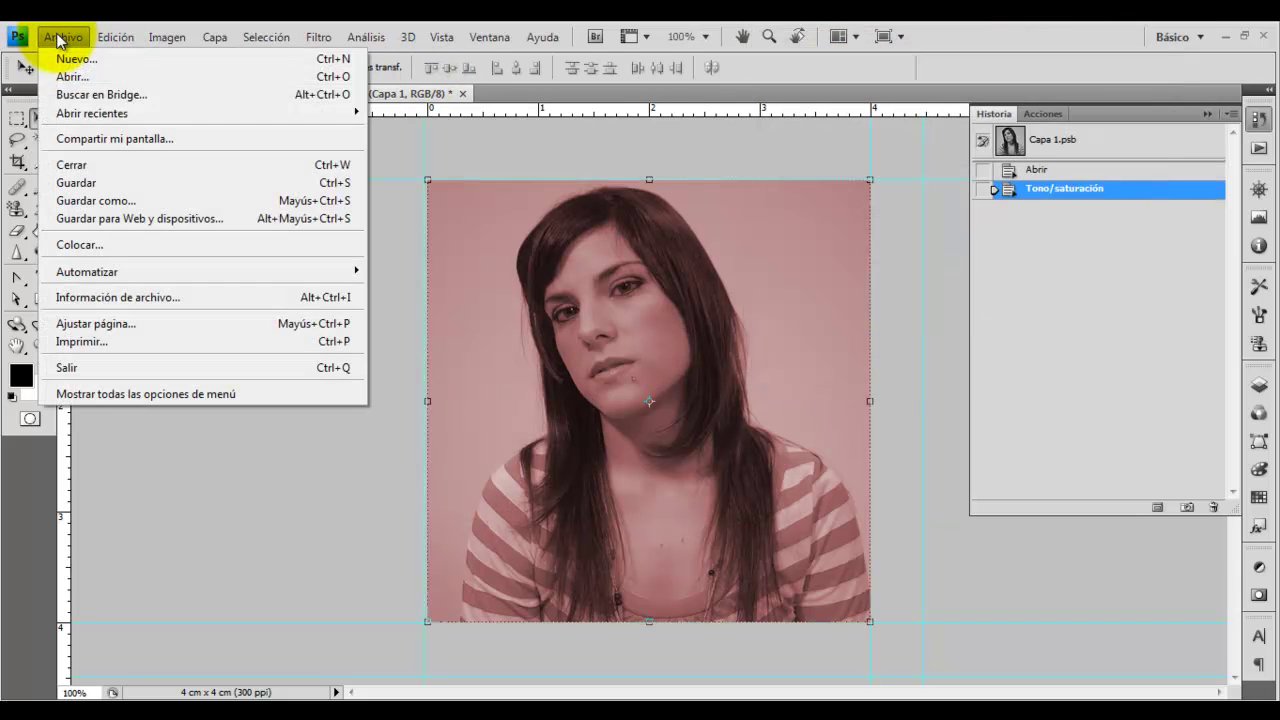
click(78, 182)
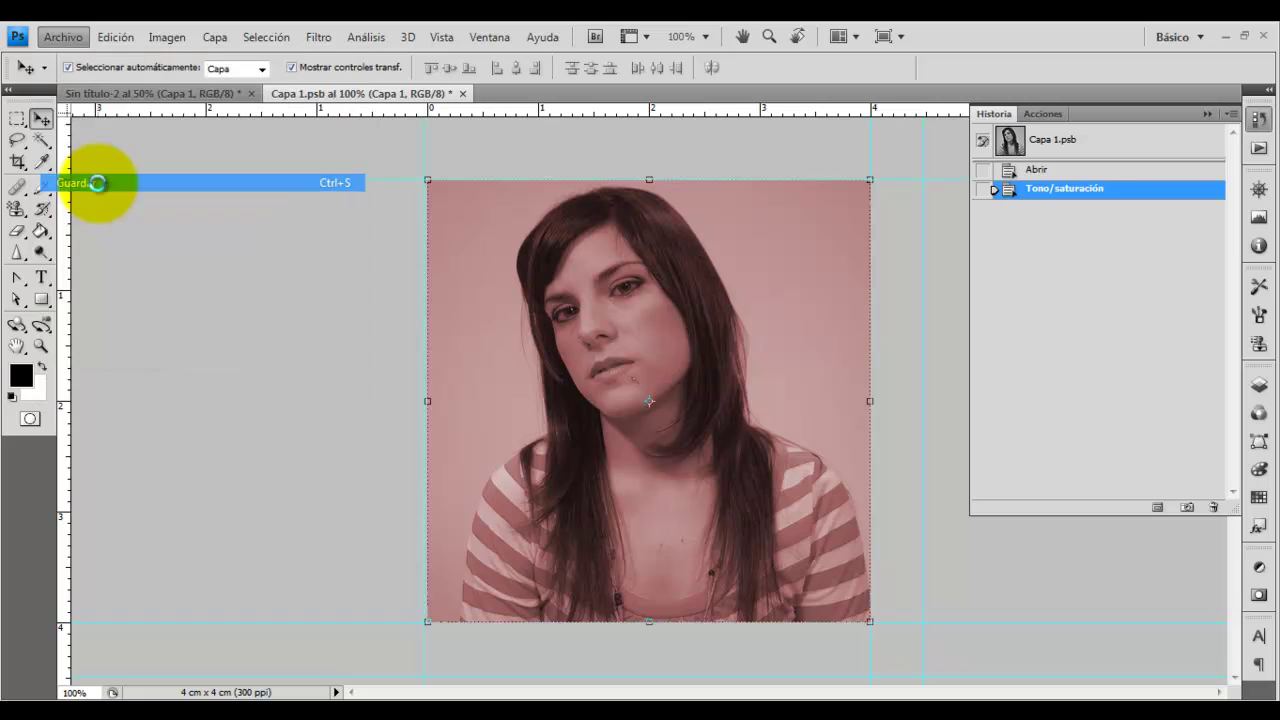
click(140, 94)
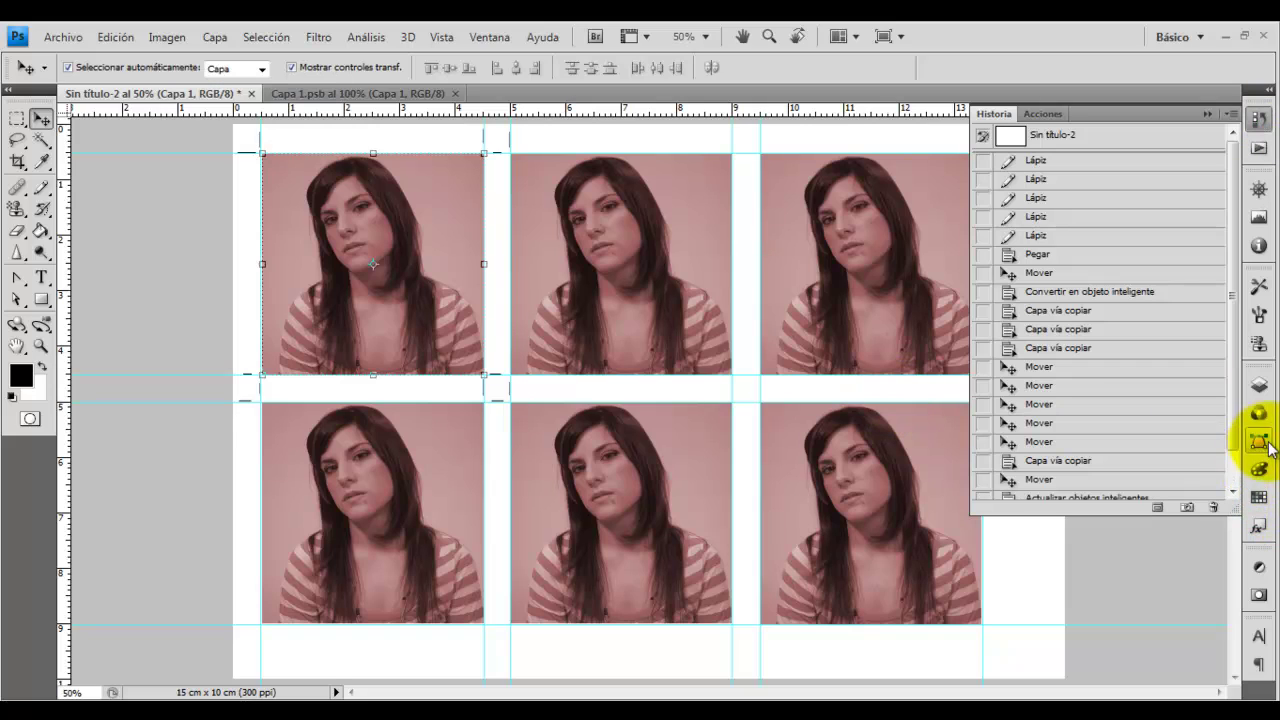
Replace the six tinted layers with two pasted colour portraits in the first two cells.
click(1258, 389)
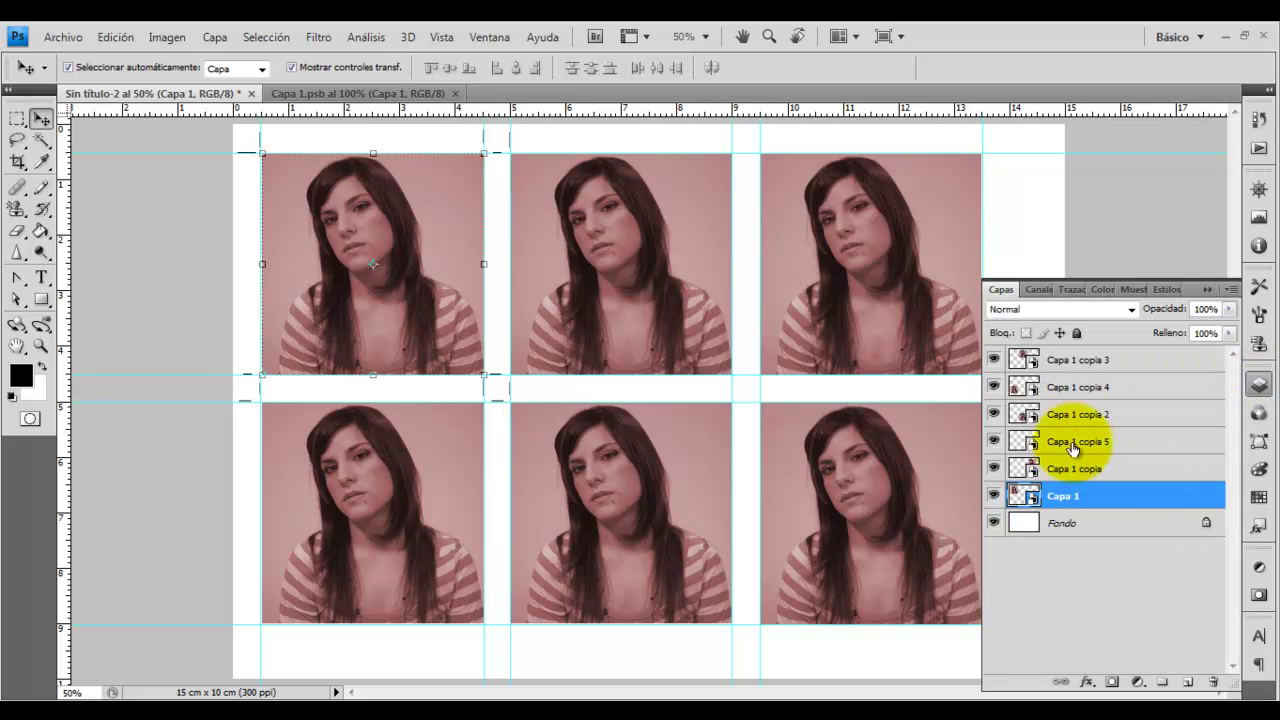
shift+click(1090, 362)
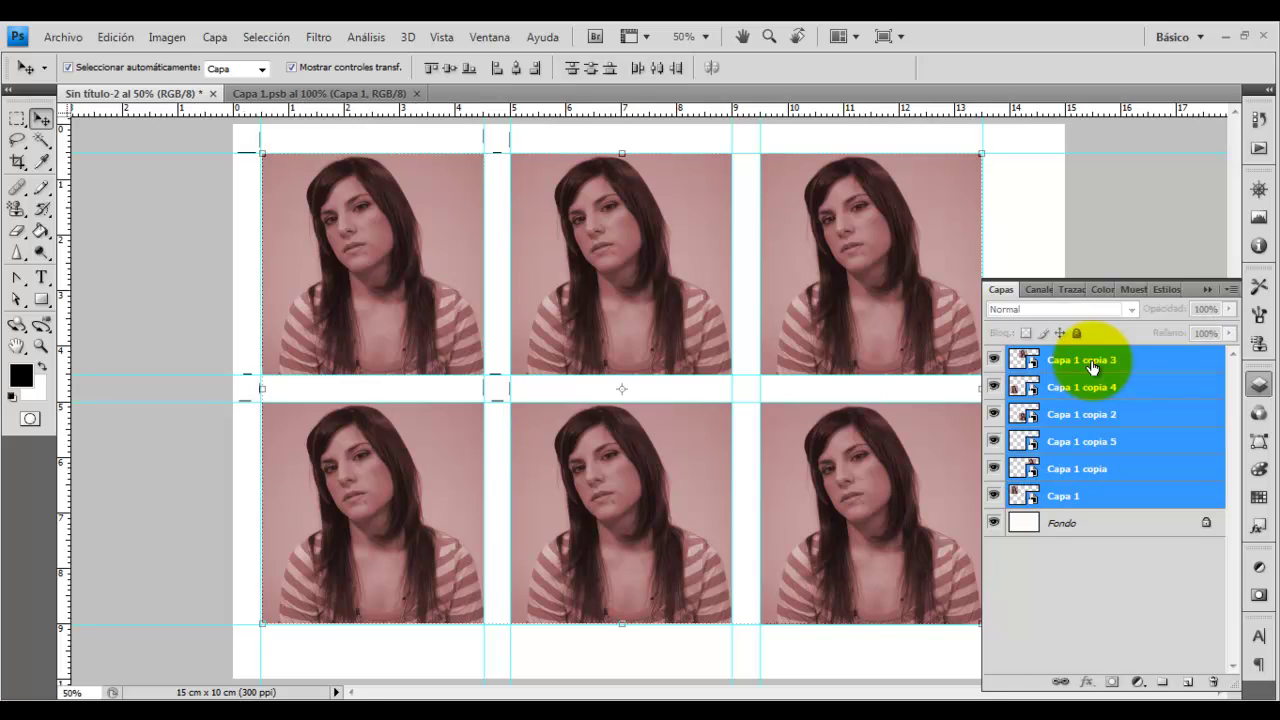
key(Delete)
key(ctrl+v)
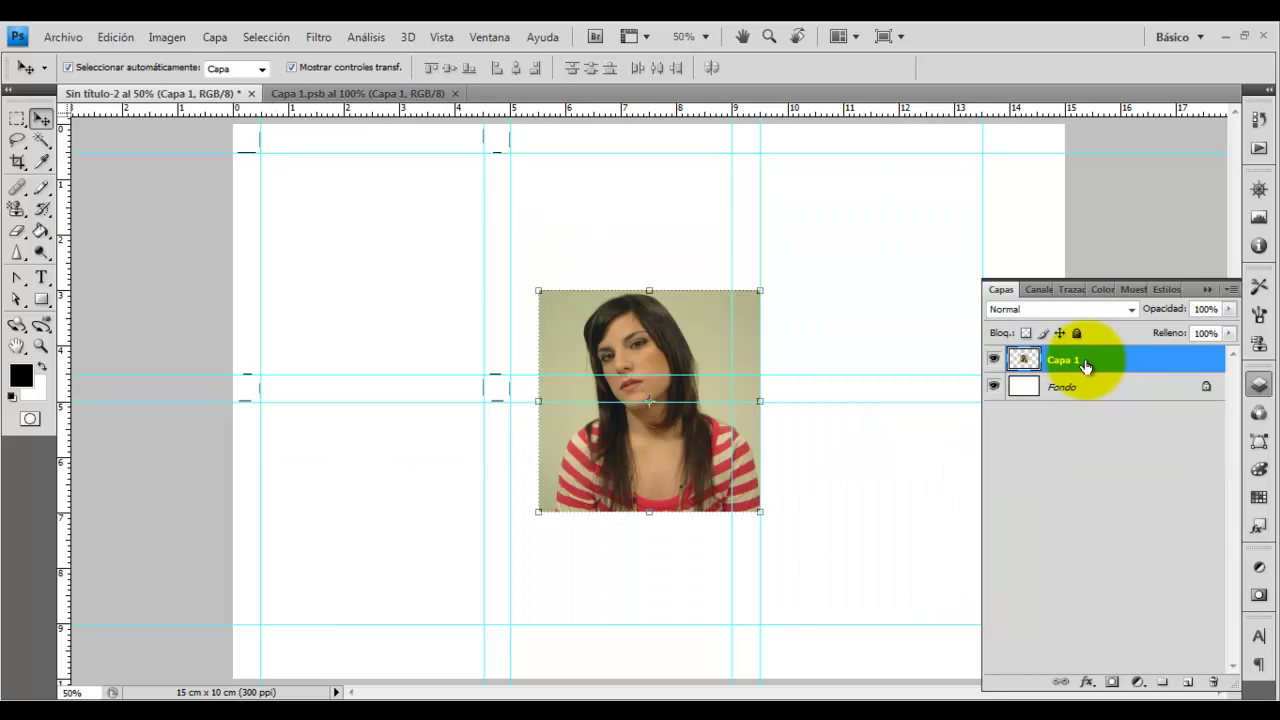
drag(696, 332, 427, 198)
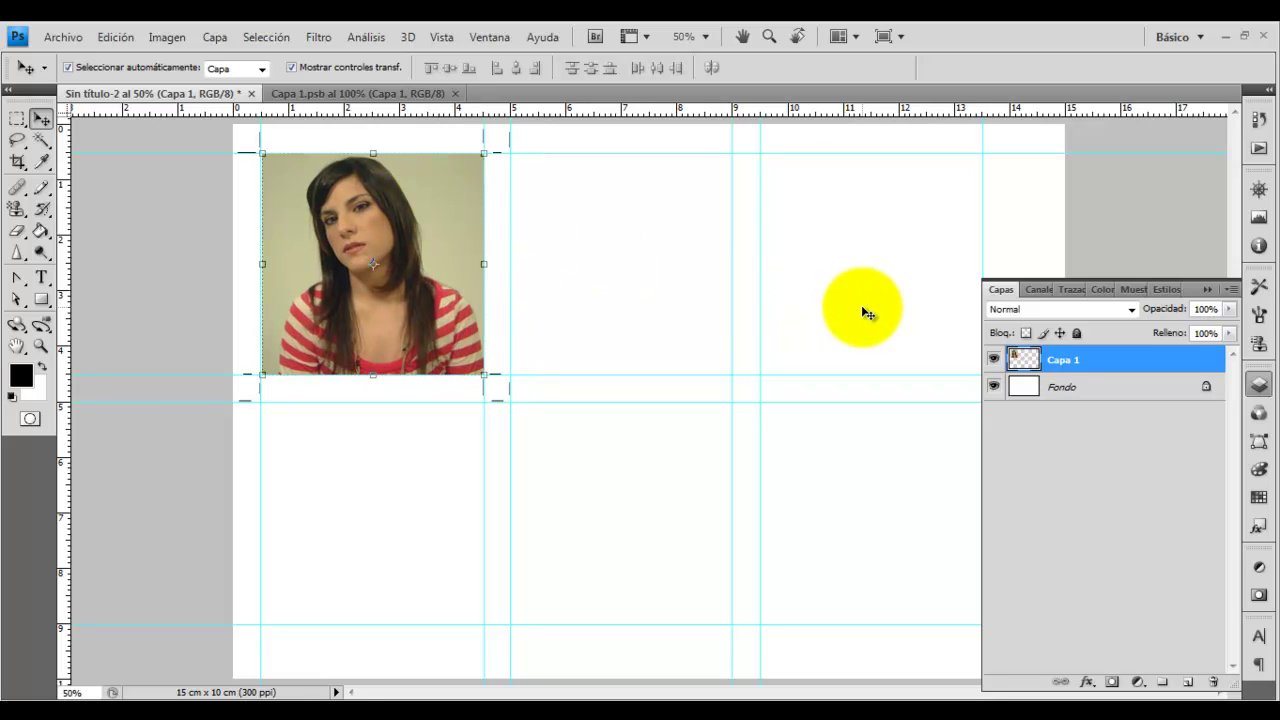
key(ctrl+j)
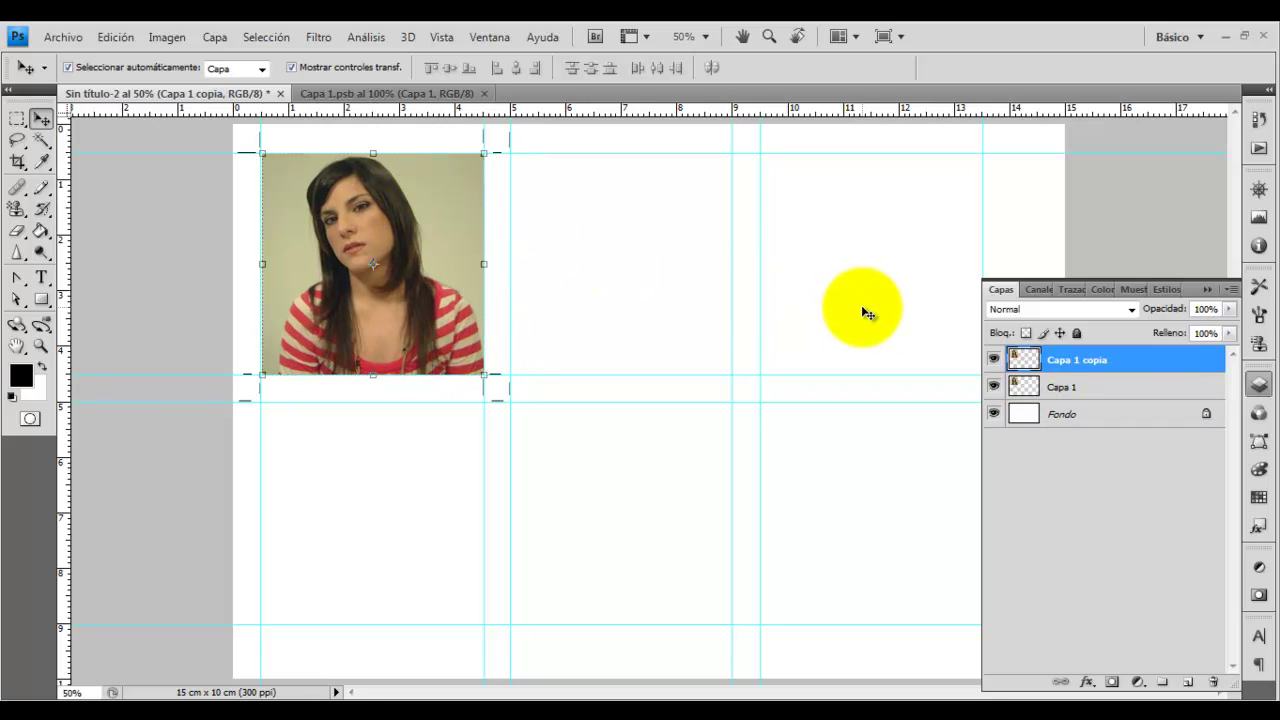
drag(435, 310, 679, 320)
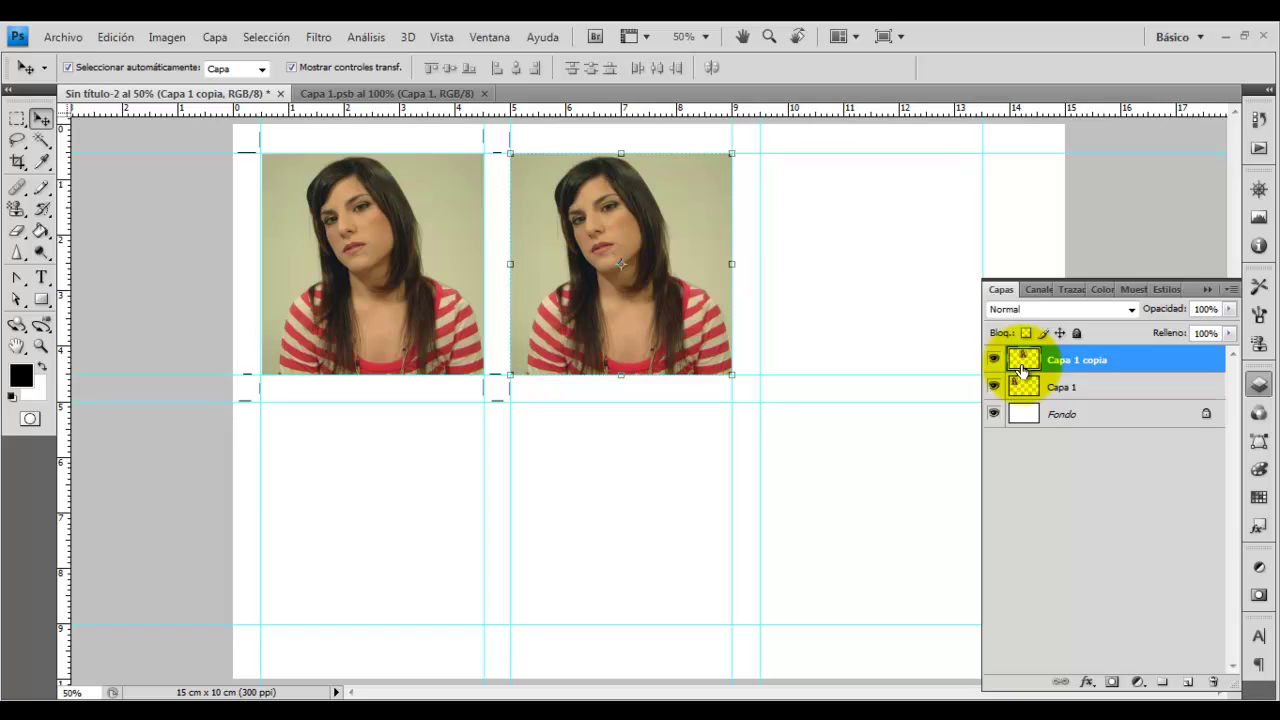
Convert Capa 1 copia into its own smart object.
right_click(1021, 369)
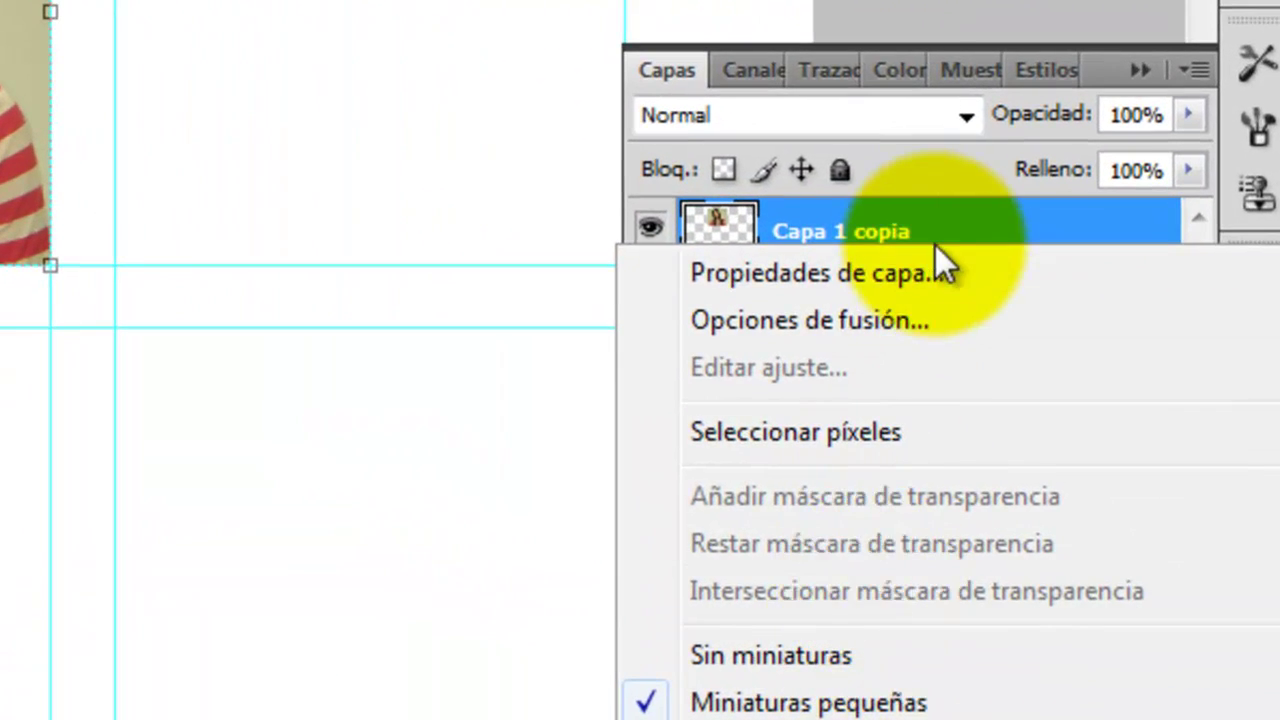
click(965, 218)
right_click(965, 218)
click(619, 269)
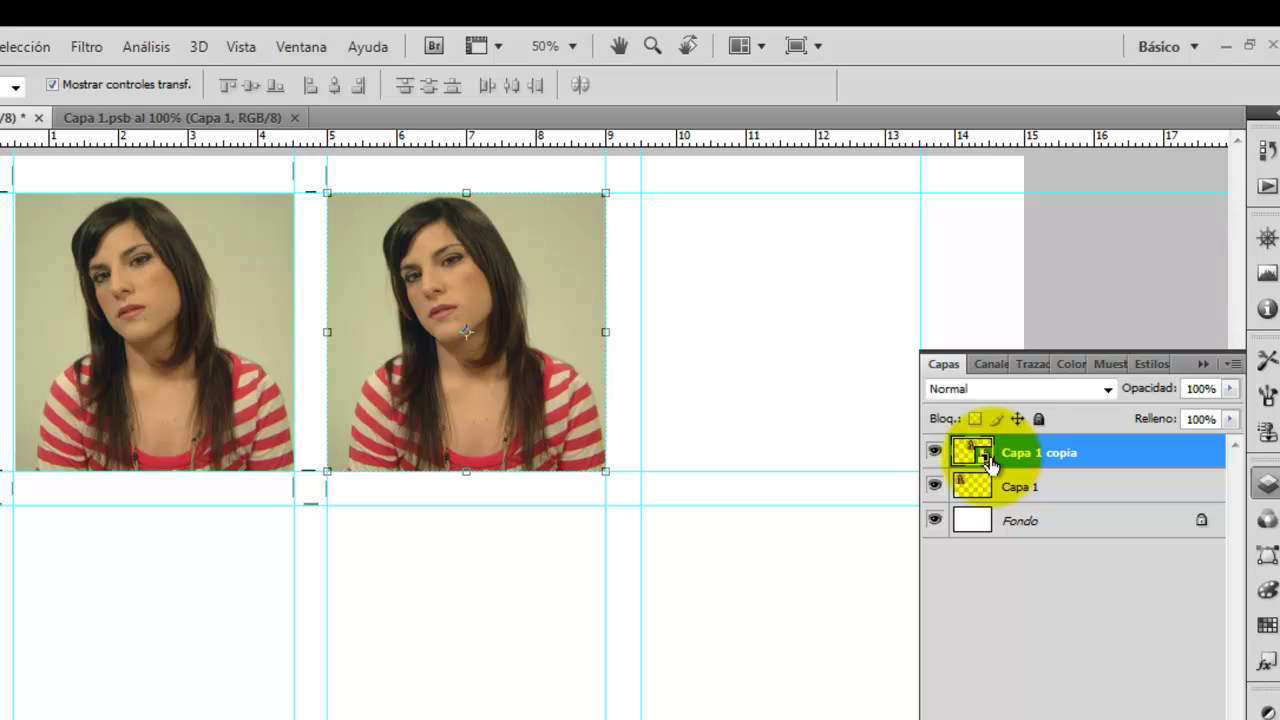
Apply the last-used painterly filter inside Capa 1 copia's contents and save them.
double_click(985, 456)
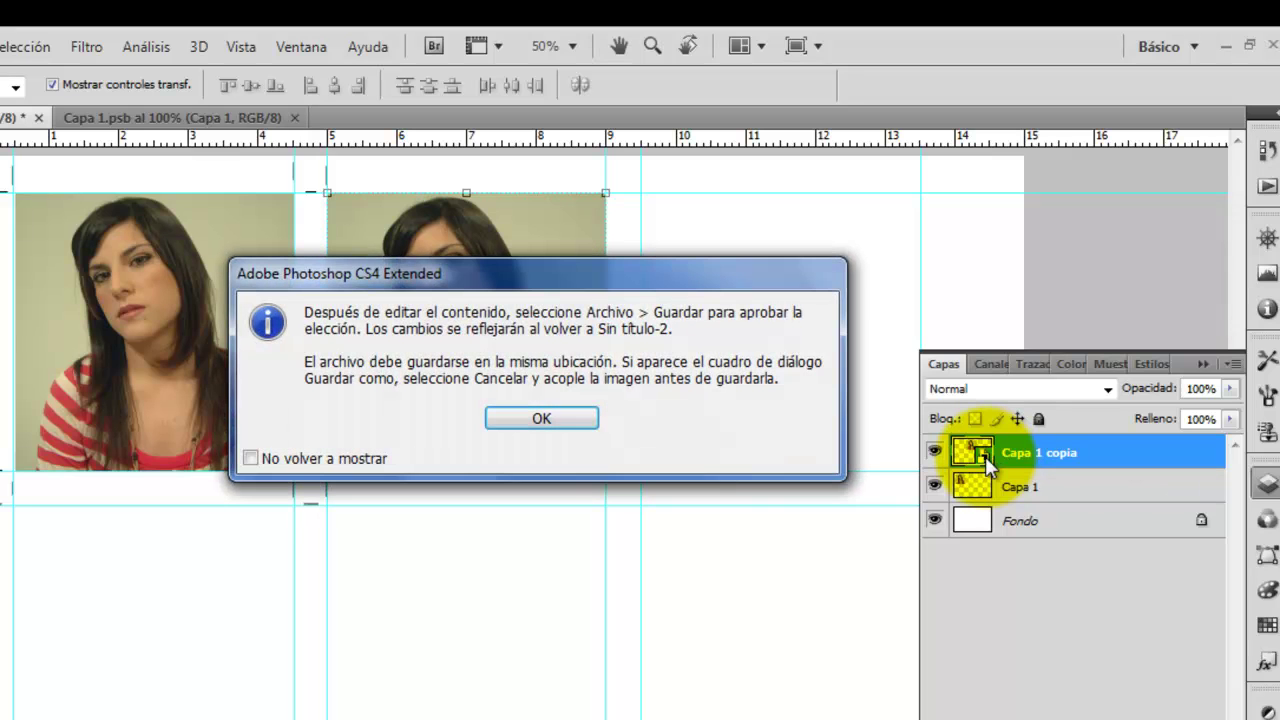
click(543, 418)
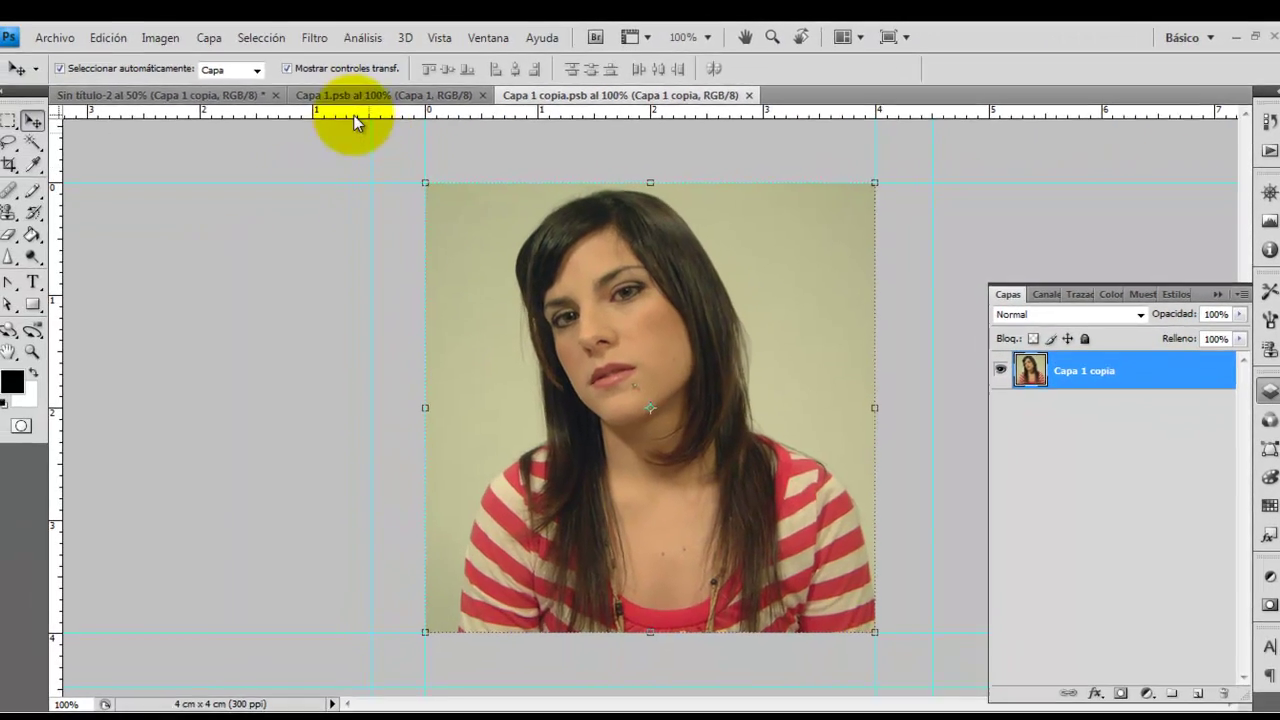
click(322, 38)
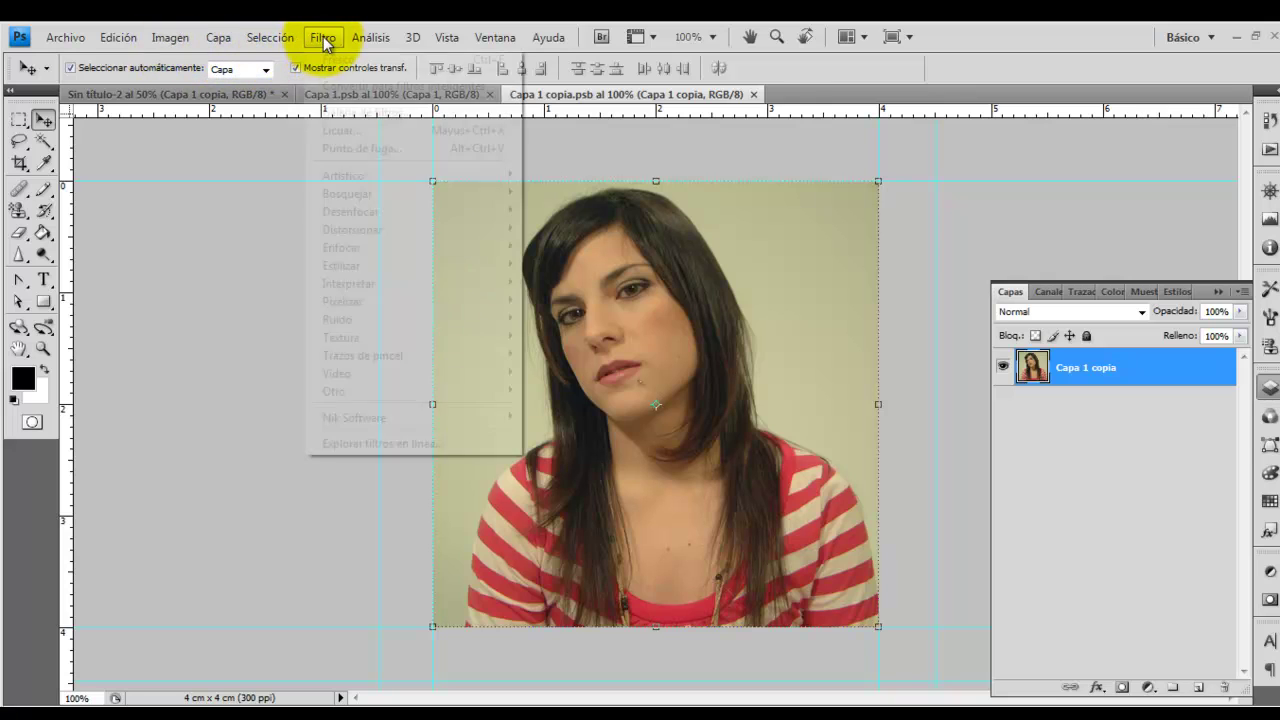
click(326, 56)
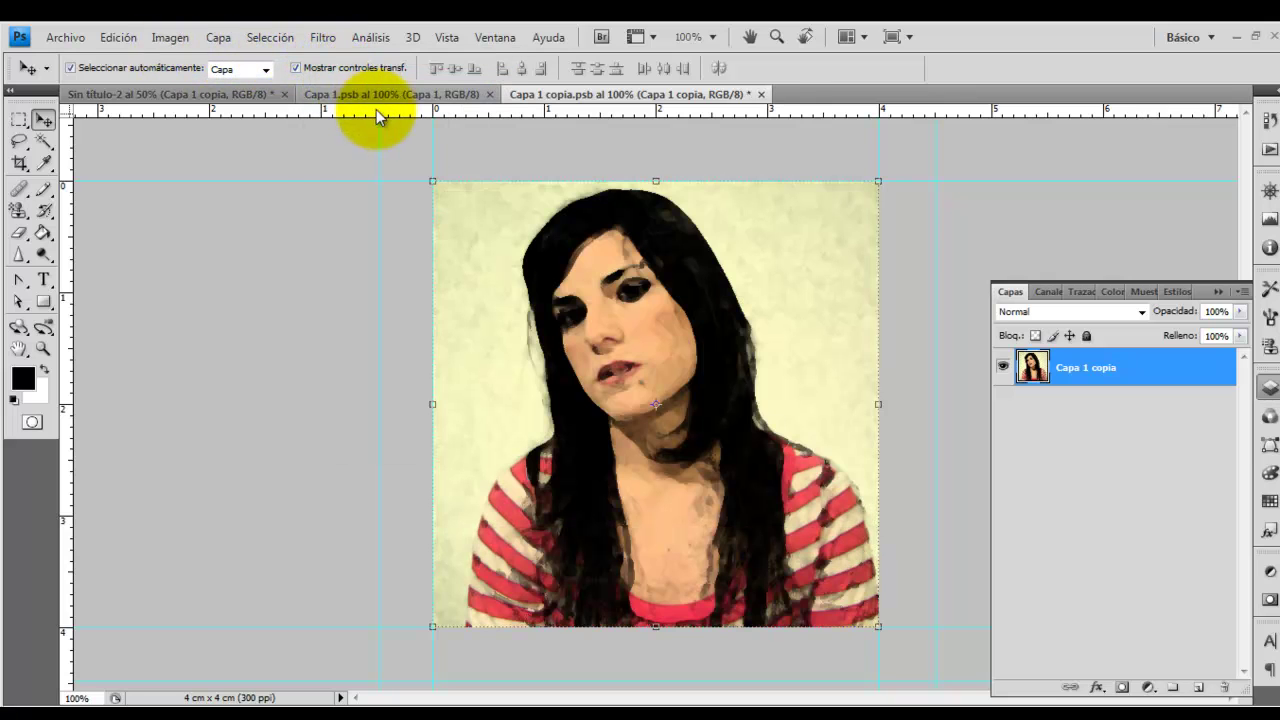
click(75, 37)
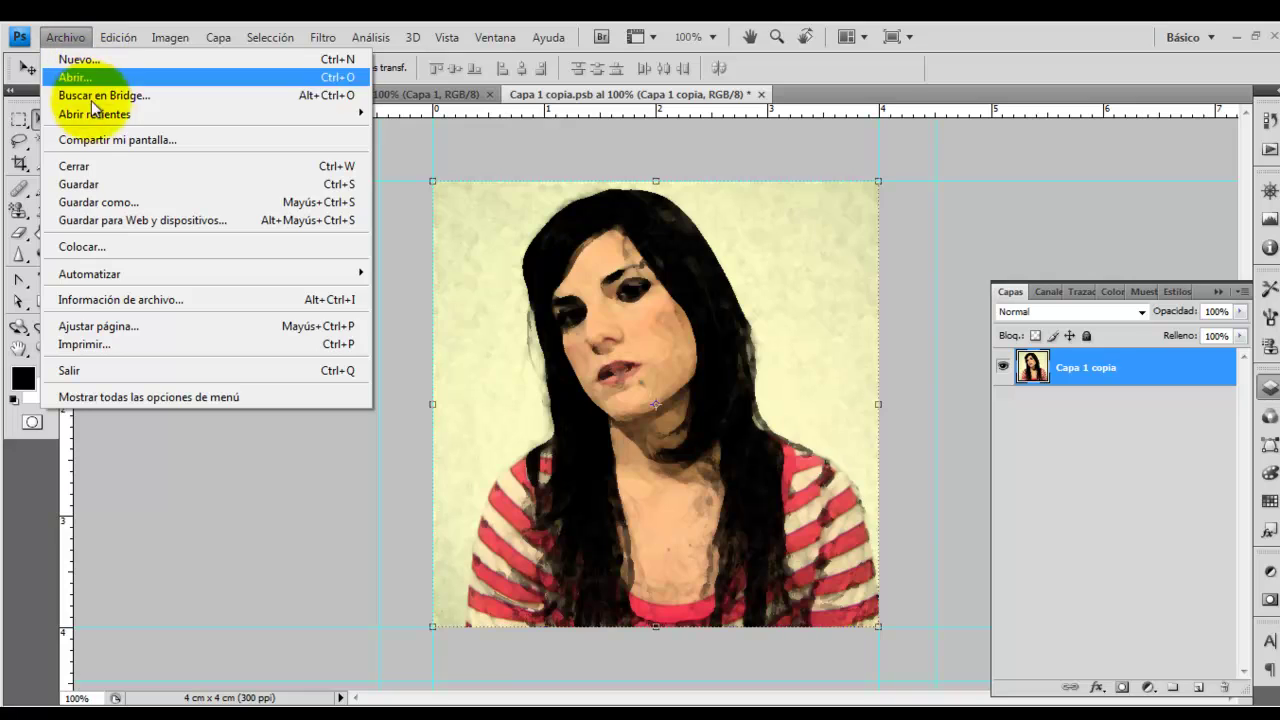
click(80, 184)
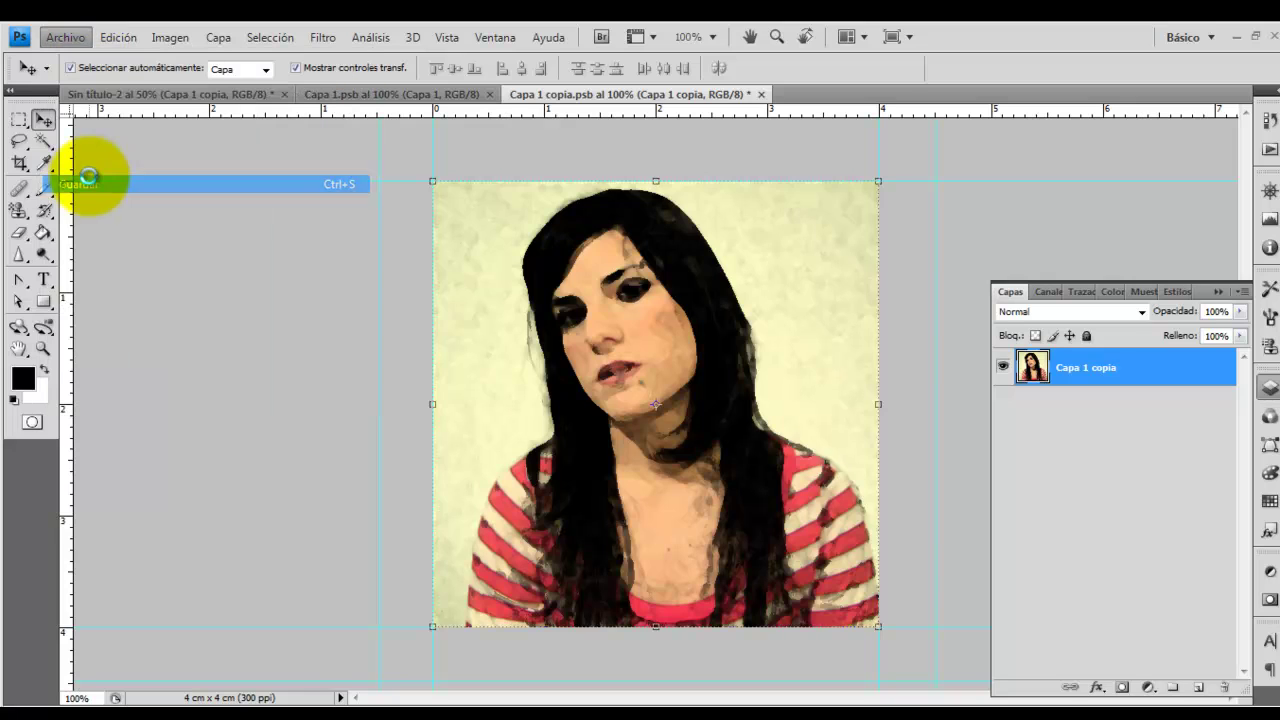
click(182, 98)
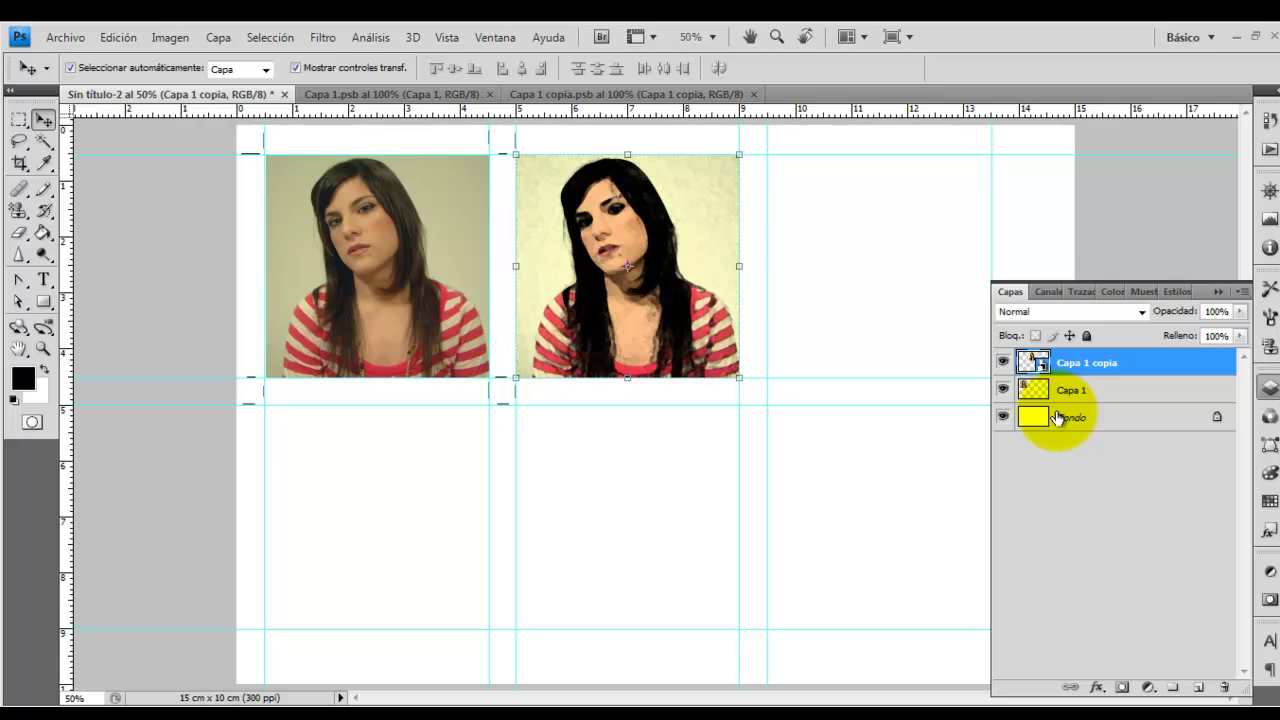
Undo the painterly smart-object update on the Sin título-2 sheet.
key(ctrl+z)
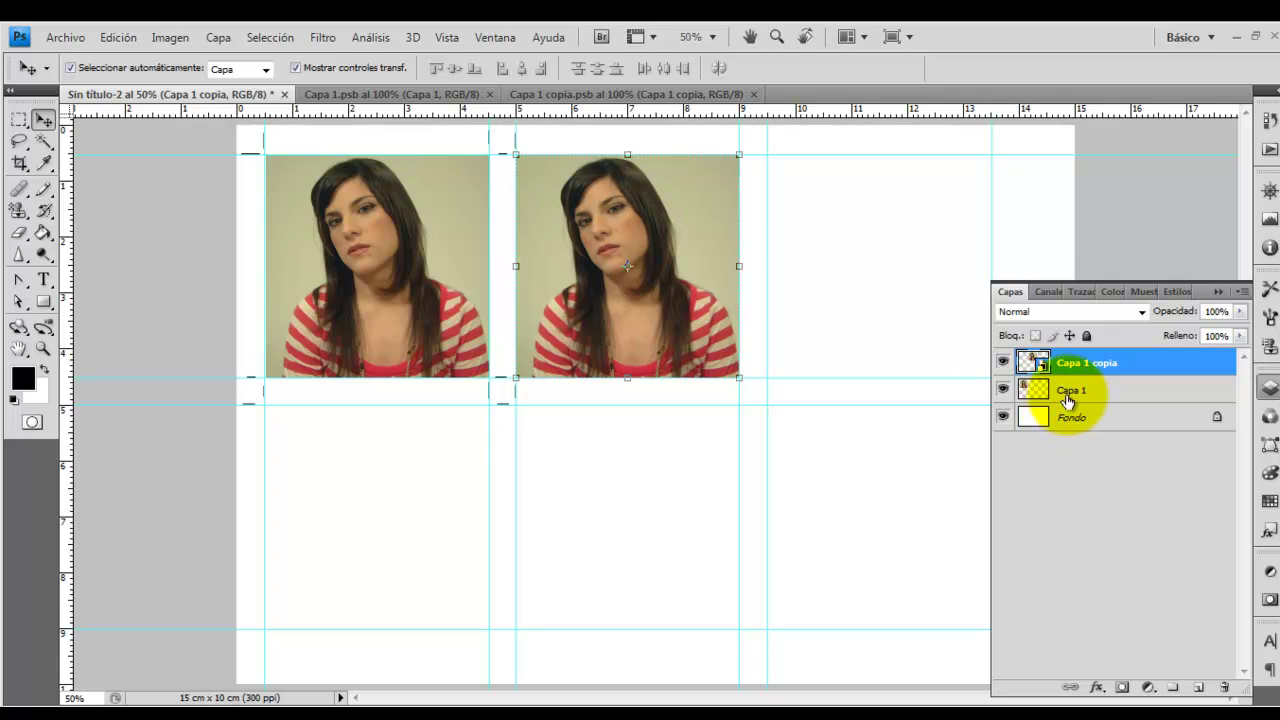